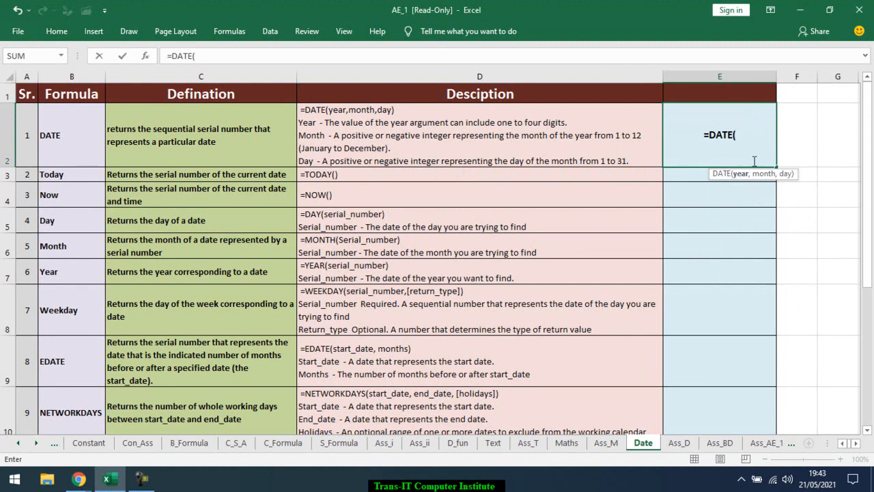
- Complete the DATE formula in E2 with year 2017, month 10 and day 23
type("2")
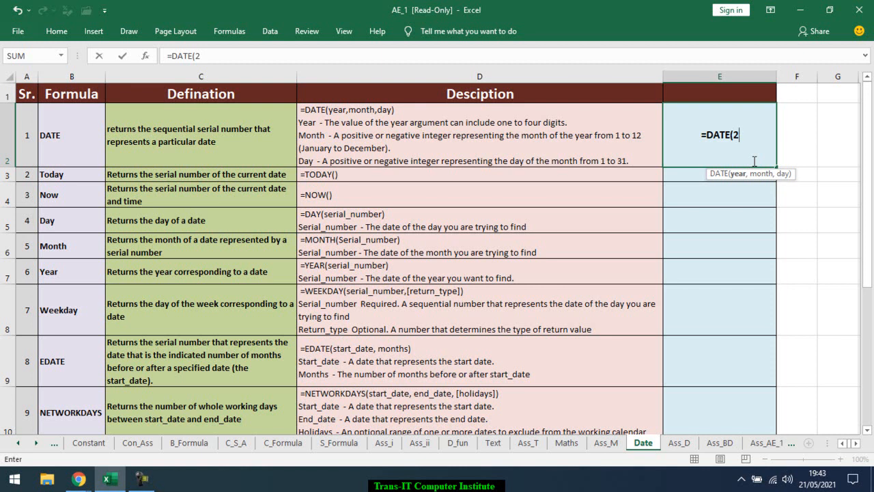
key("BackSpace")
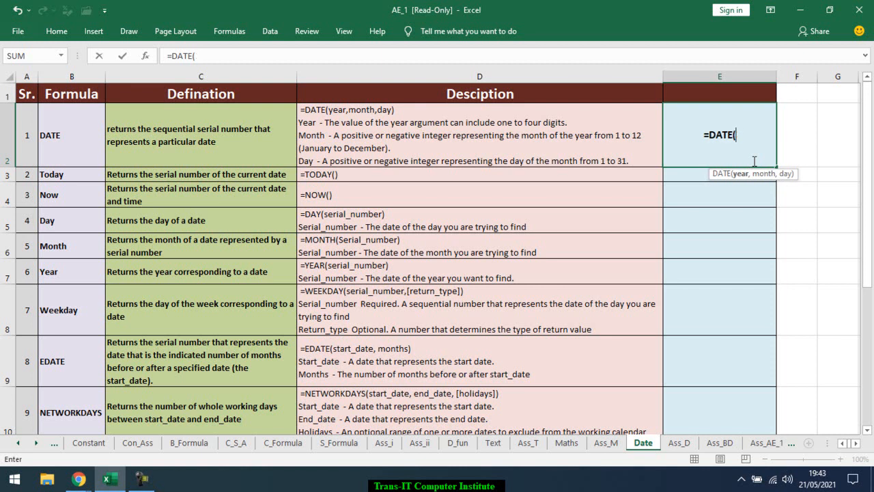
type("2017")
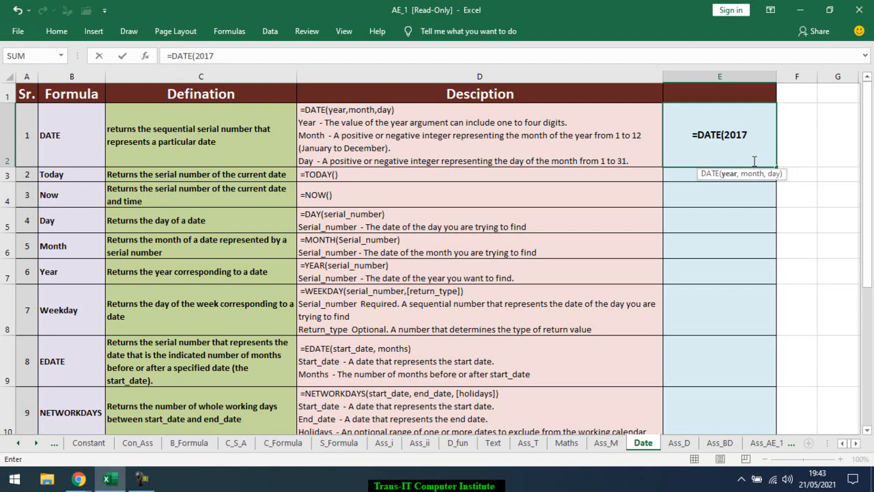
type(",")
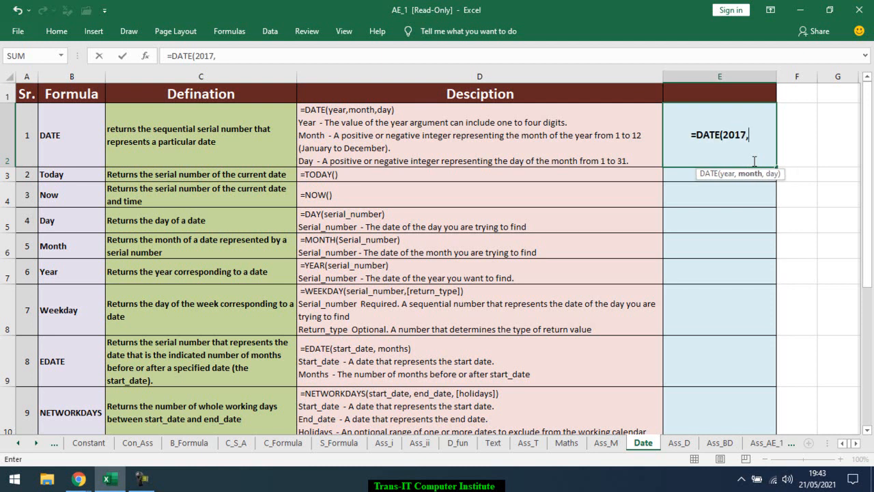
type("10")
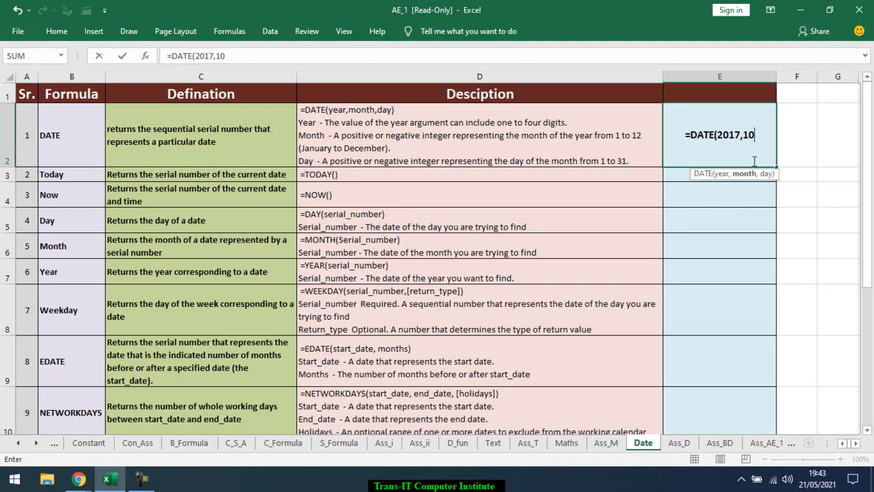
type(",")
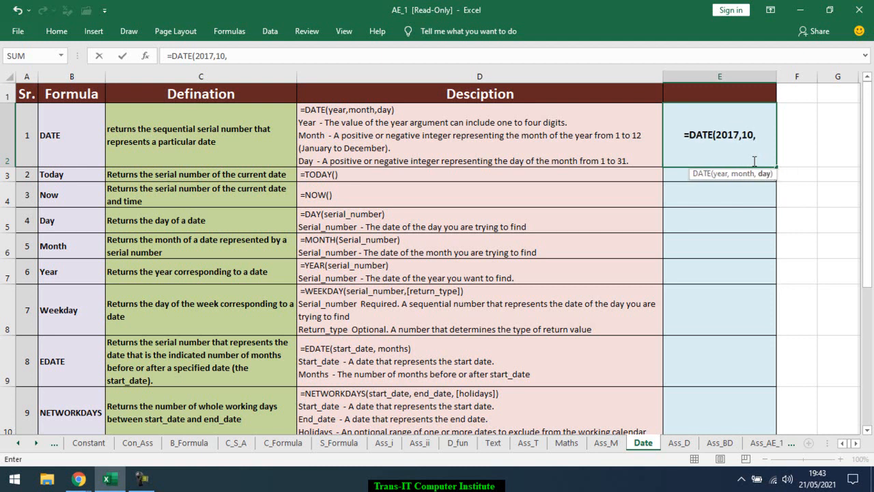
type("23")
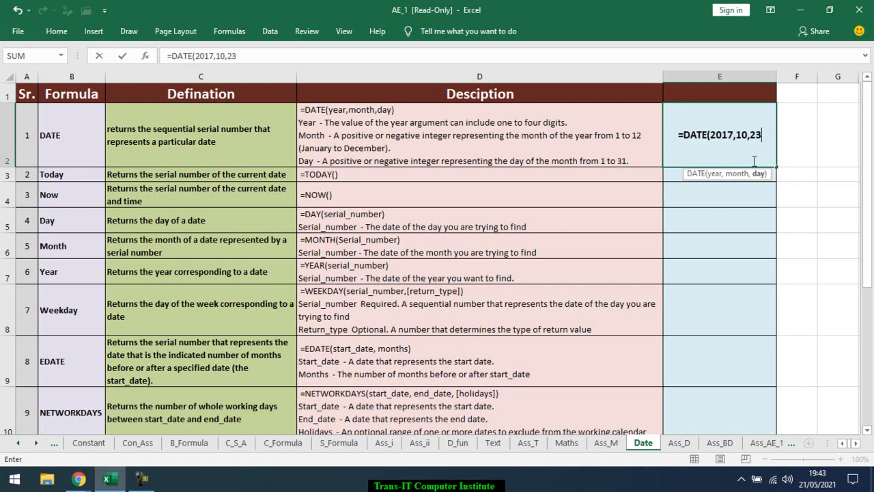
key("Return")
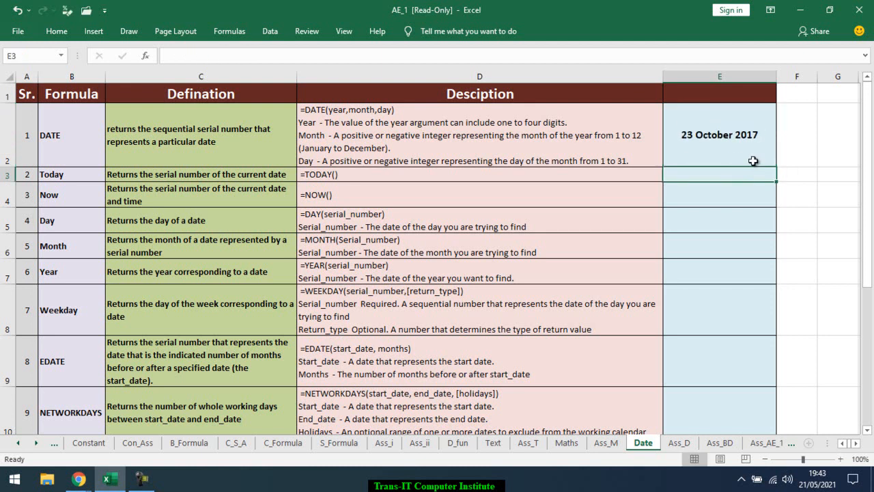
- Format the date in E2 with the long date type "Wednesday, 14 March, 2012"
left_click(754, 161)
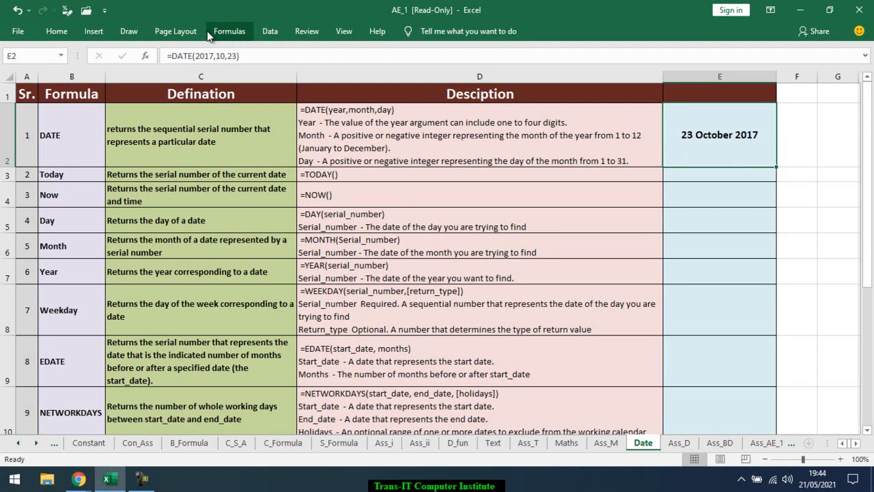
left_click(68, 30)
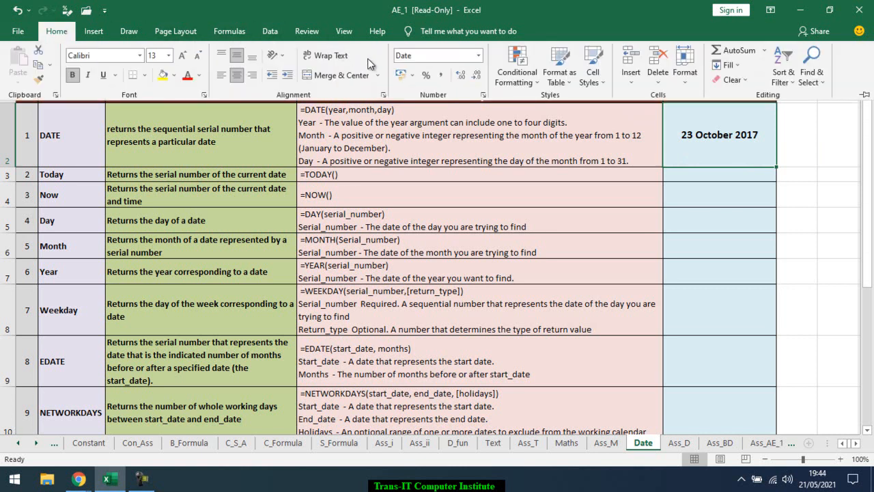
left_click(485, 93)
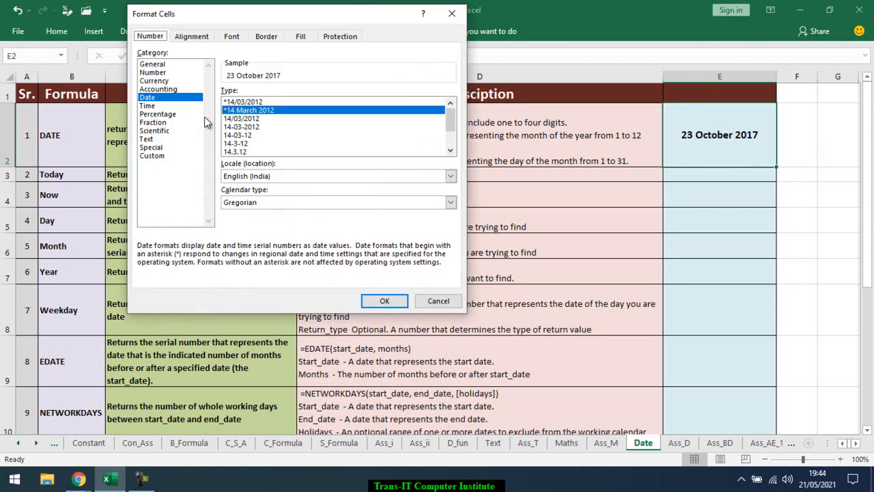
scroll(451, 126, "down", 2)
left_click(277, 152)
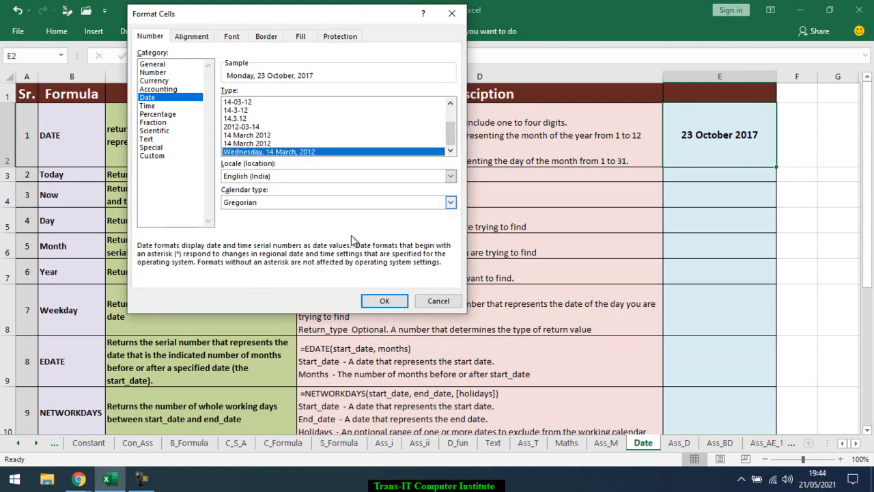
left_click(382, 301)
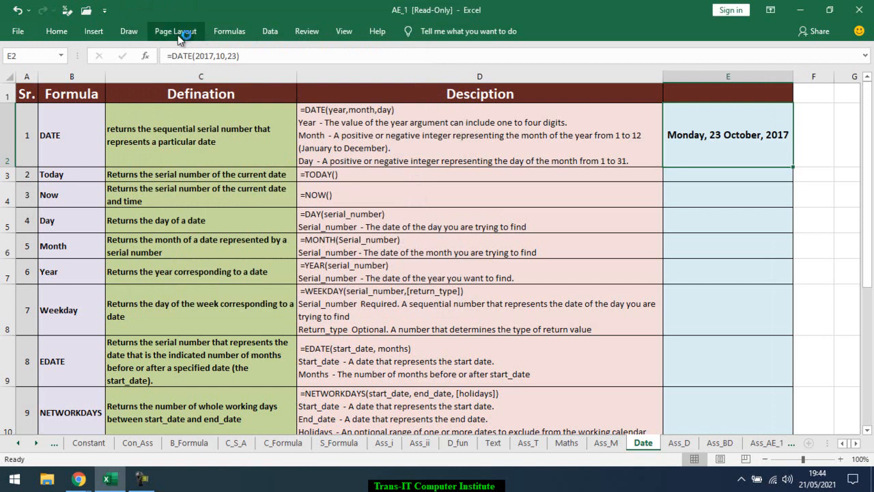
- Change the date format of E2 to the last "14 March 2012" type, without the weekday
left_click(60, 33)
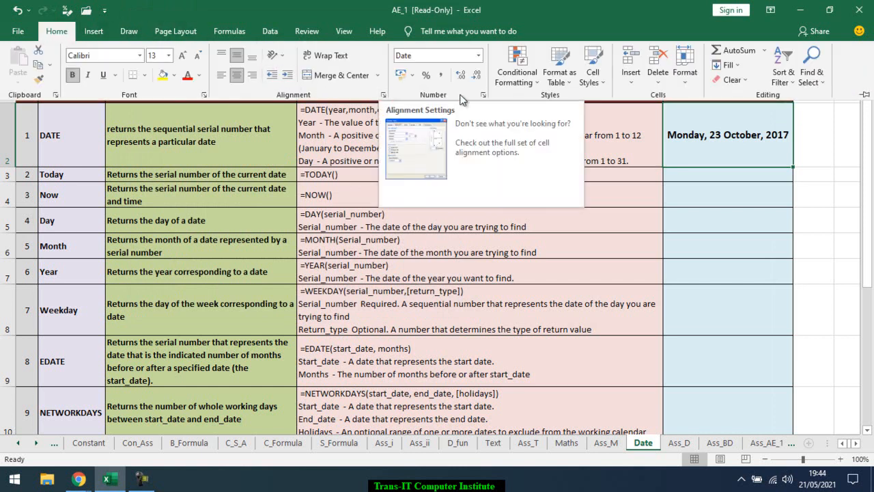
left_click(481, 100)
key("ctrl+1")
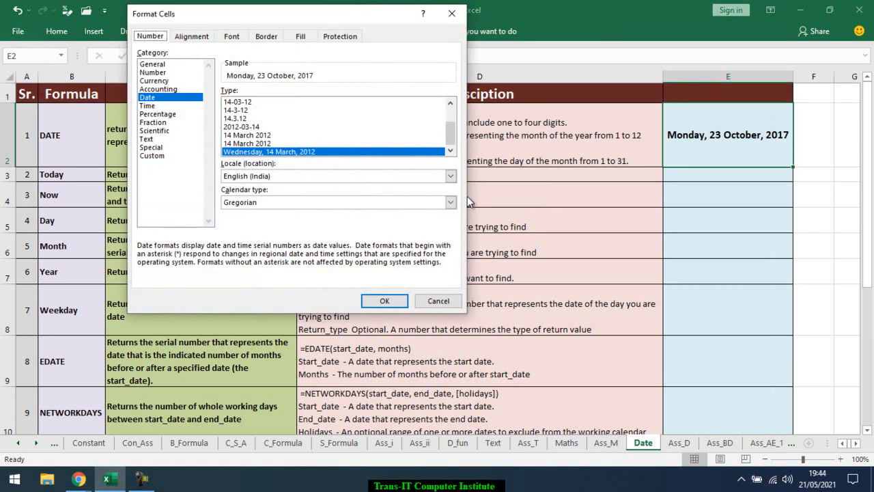
left_click(258, 143)
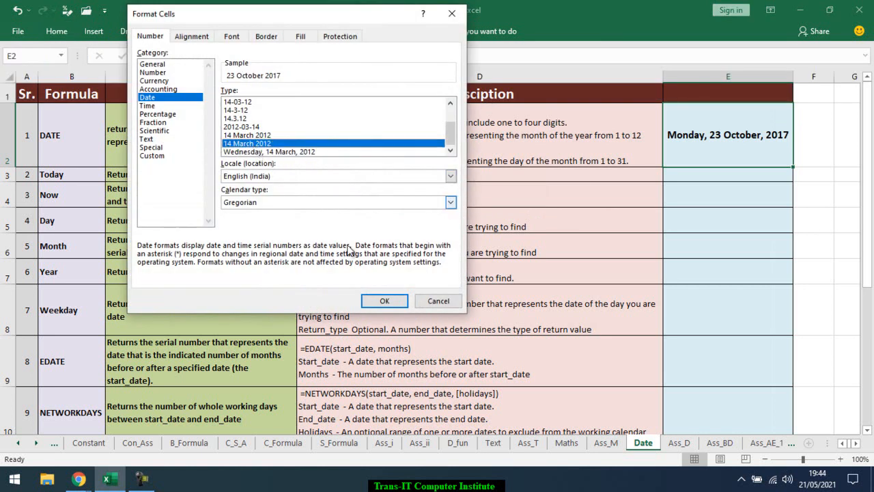
left_click(384, 301)
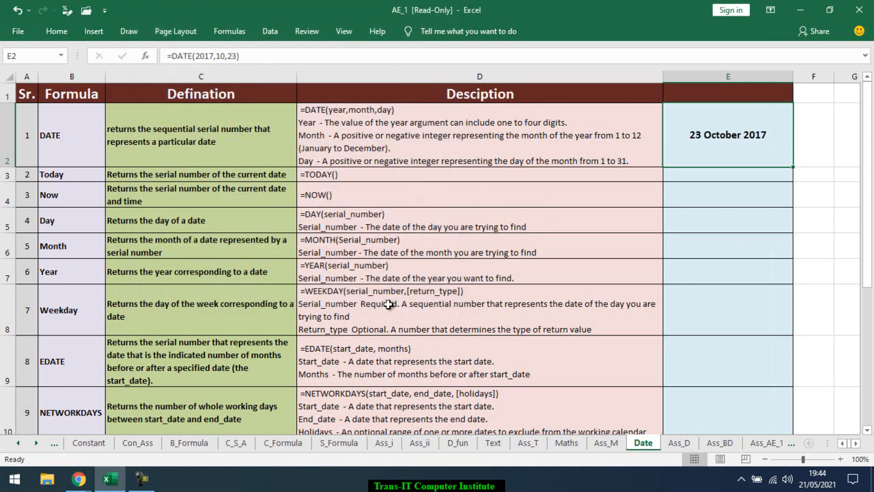
- Enter the formula =TODAY() in E3, beside the Today description
left_click(707, 175)
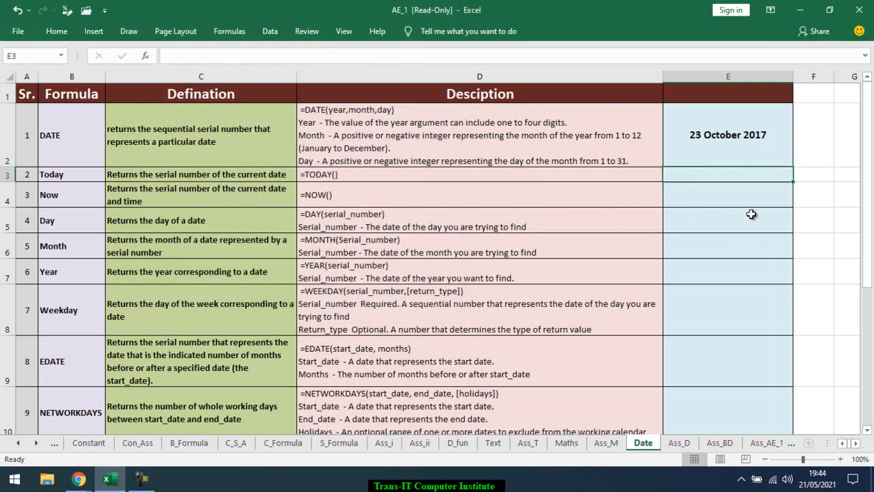
type("=")
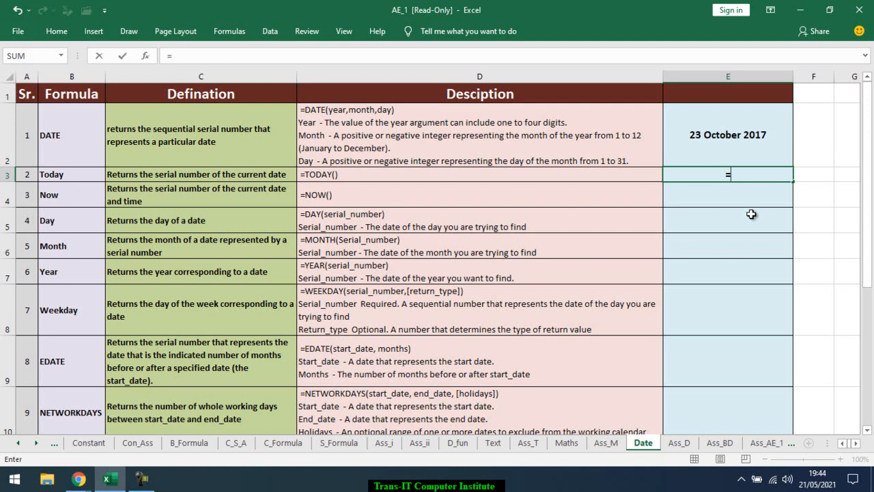
type("tod")
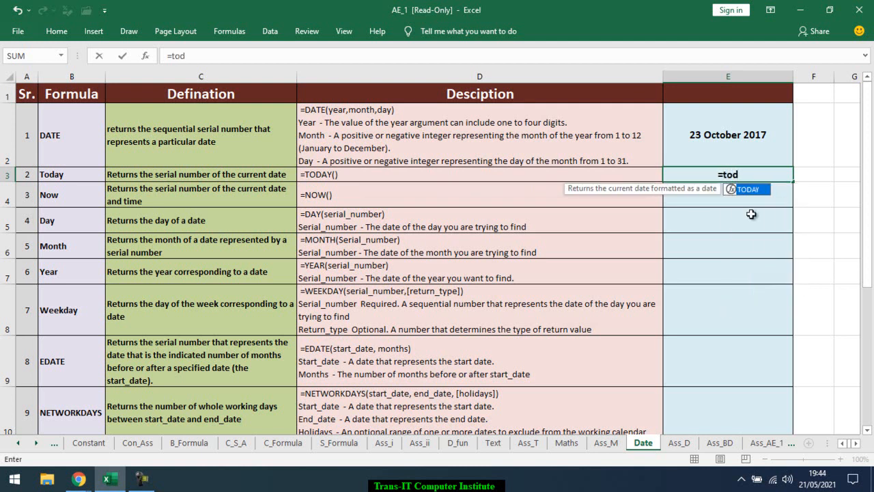
key("Tab")
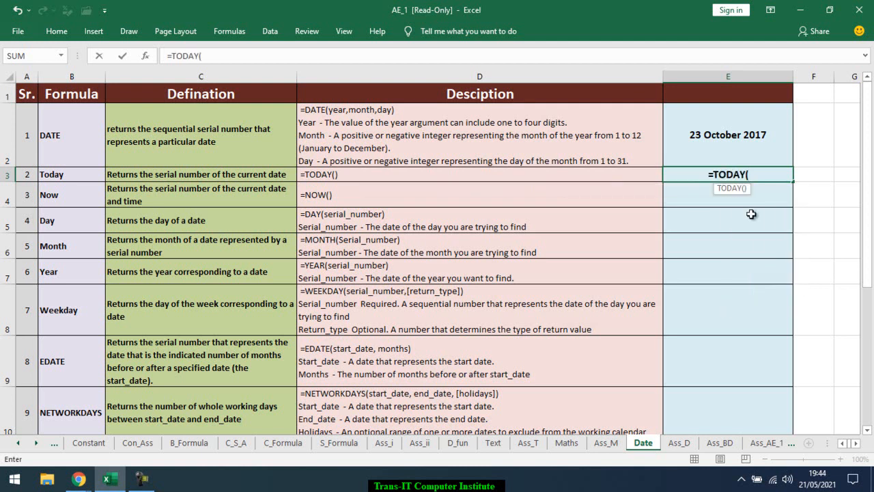
type(")")
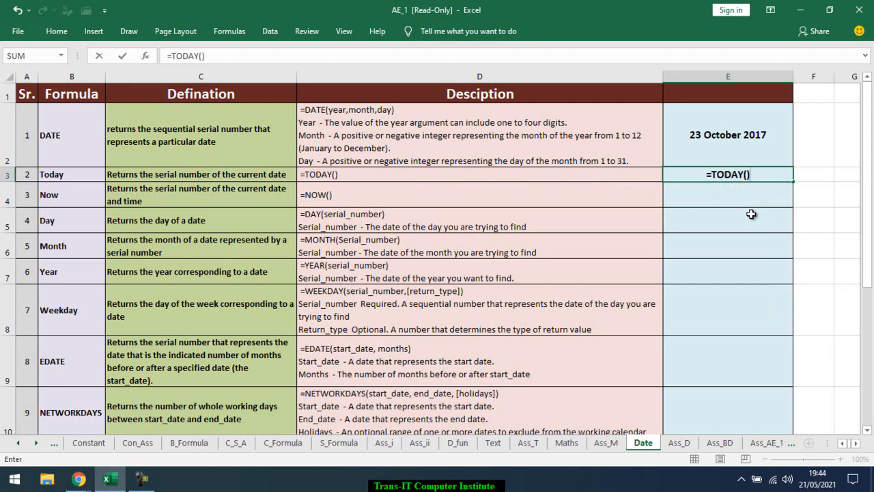
key("Return")
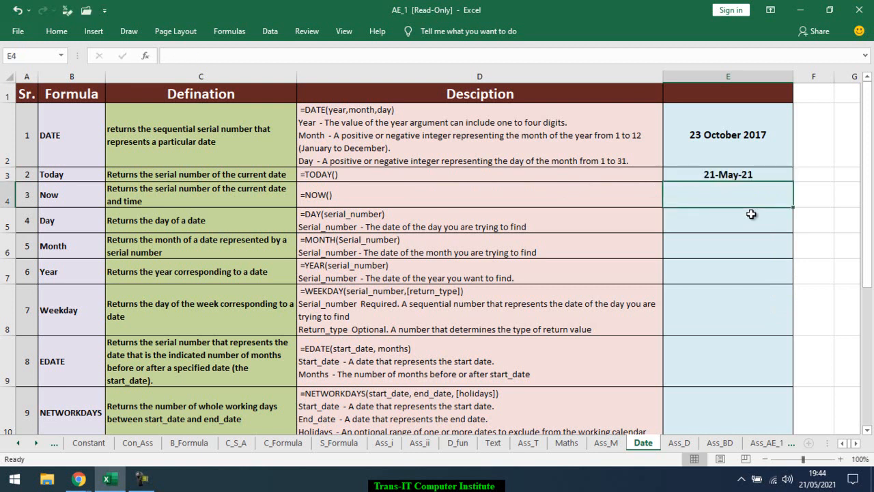
- Insert the current date, 21/05/2021, as a fixed value in F3 next to the TODAY formula
key("Up")
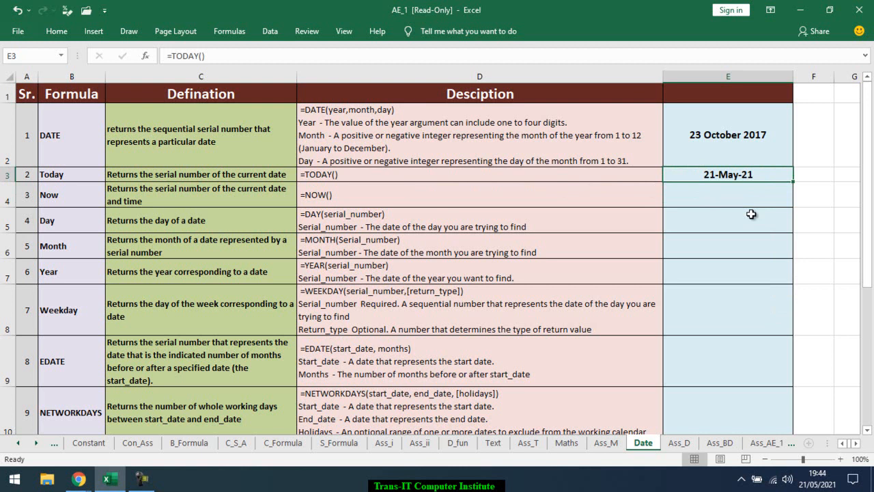
key("Right")
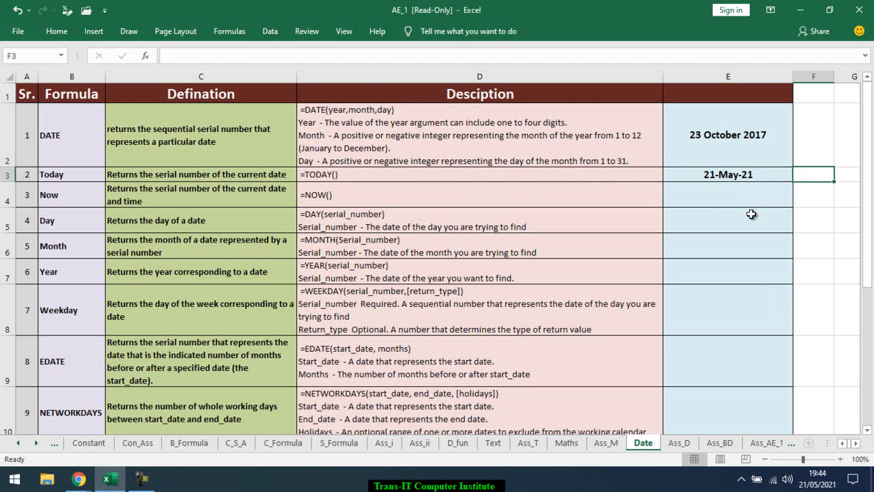
type(";")
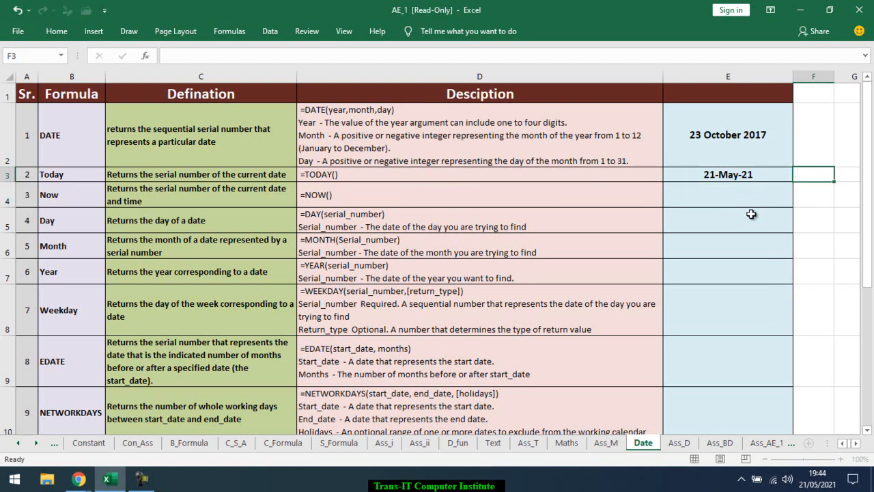
key("Escape")
key("ctrl+semicolon")
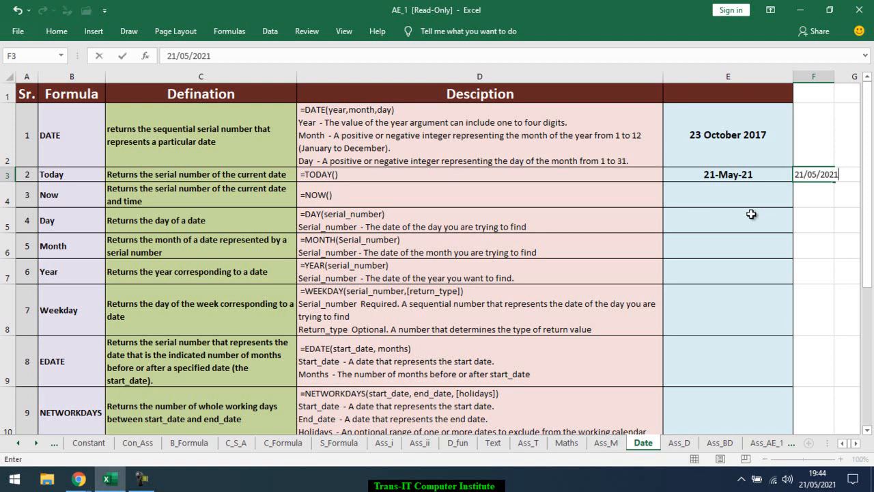
key("Return")
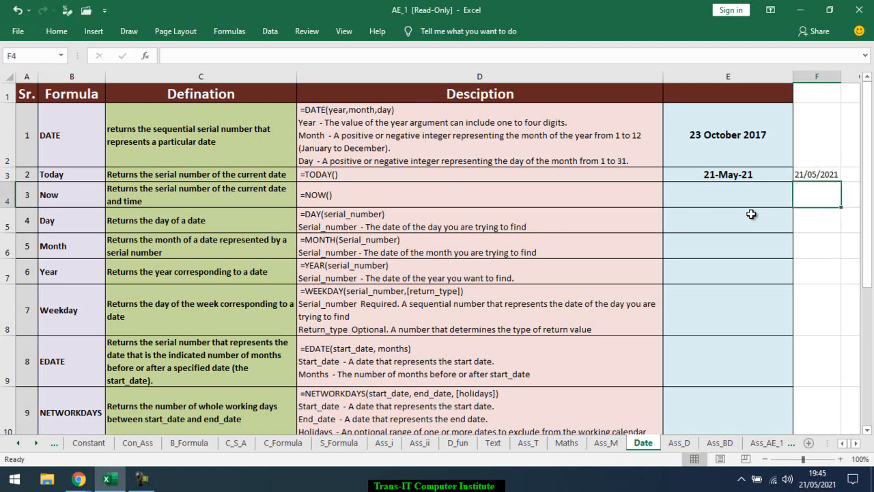
- Examine the contents of E3 and F3 to compare the TODAY formula with the fixed date
key("Up")
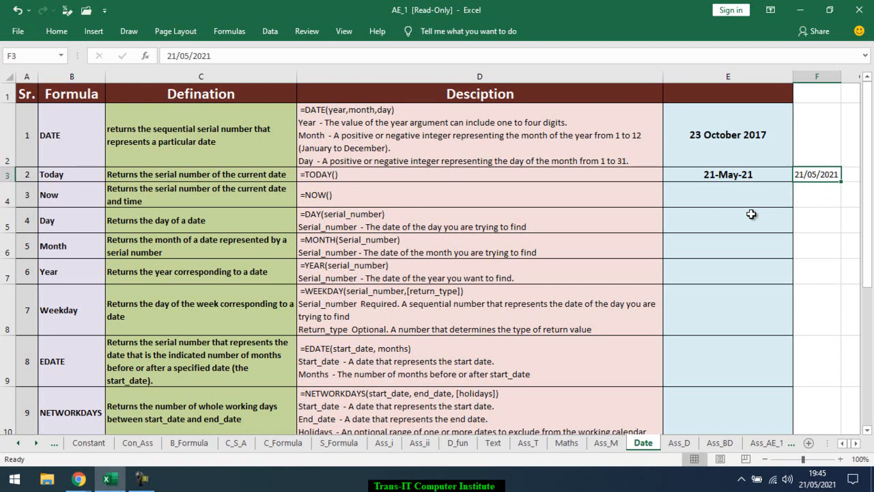
key("Left")
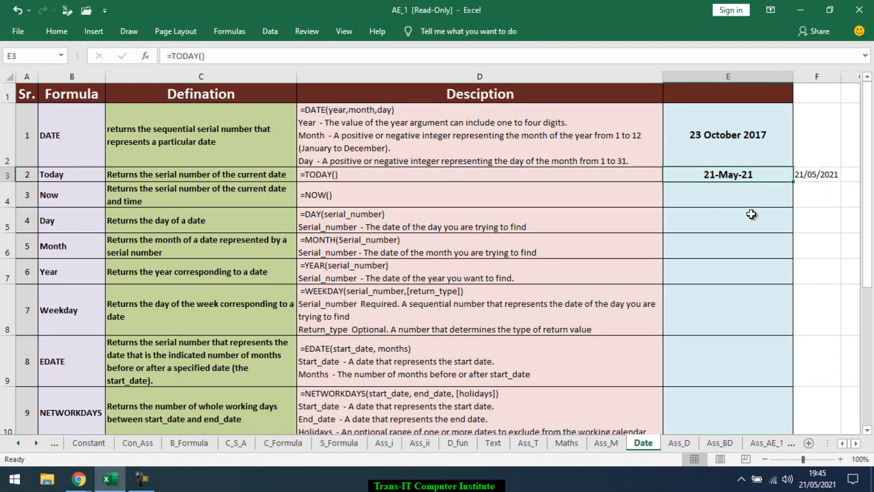
key("F2")
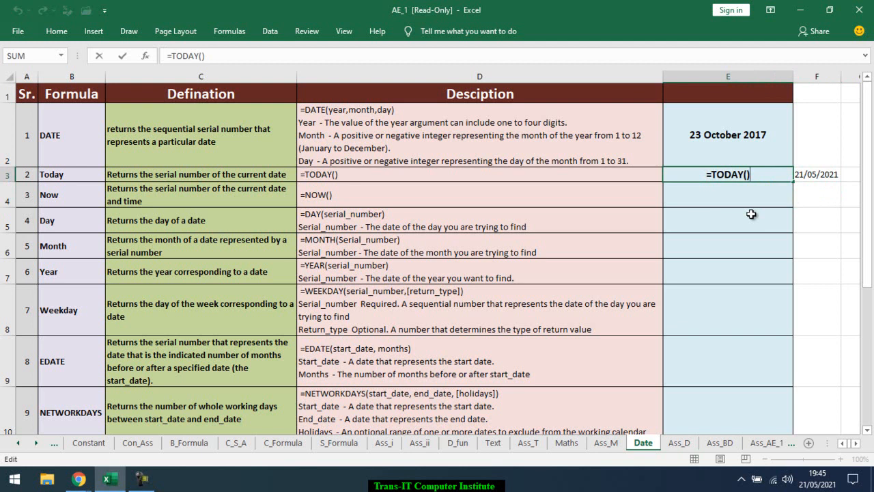
key("ctrl+Return")
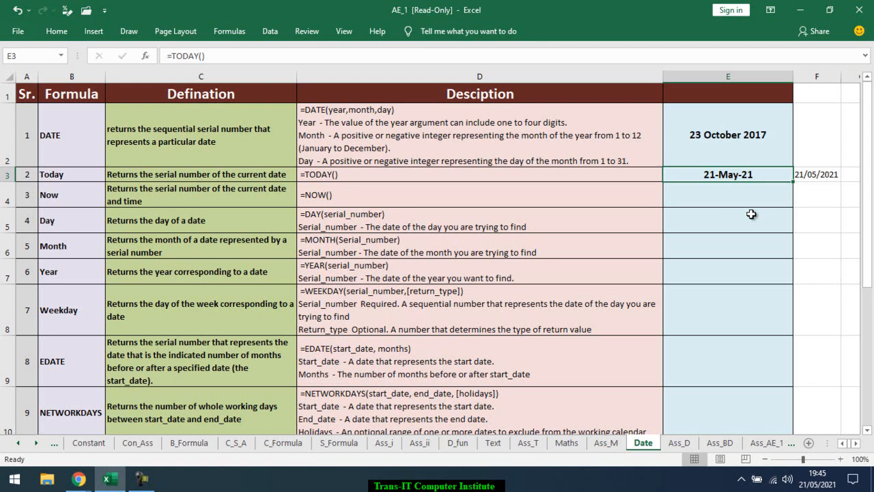
type("0")
key("Escape")
type("0")
key("Escape")
key("F2")
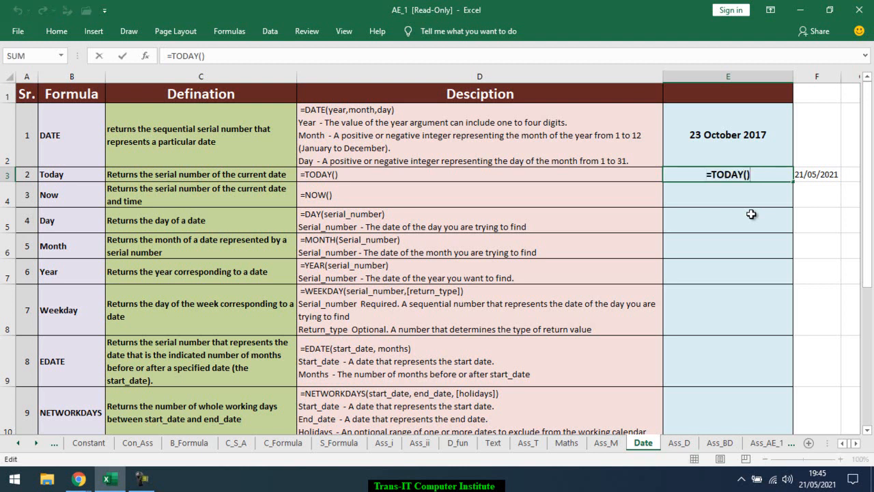
key("Escape")
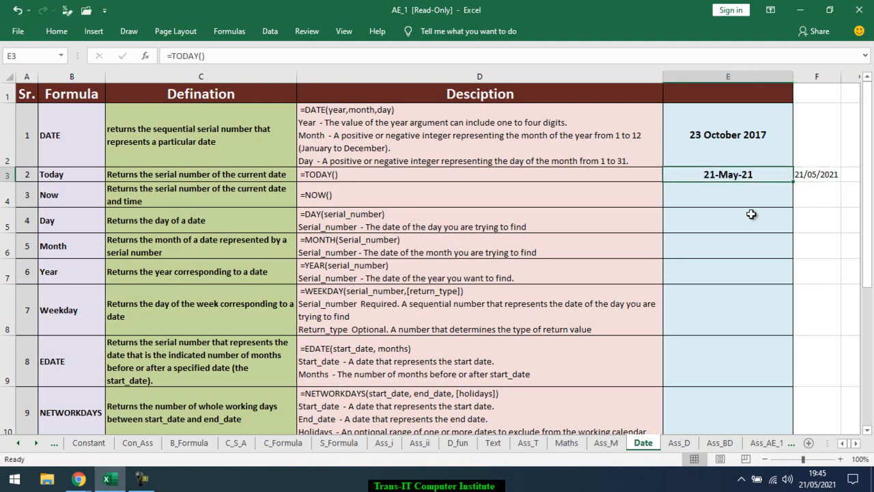
key("Right")
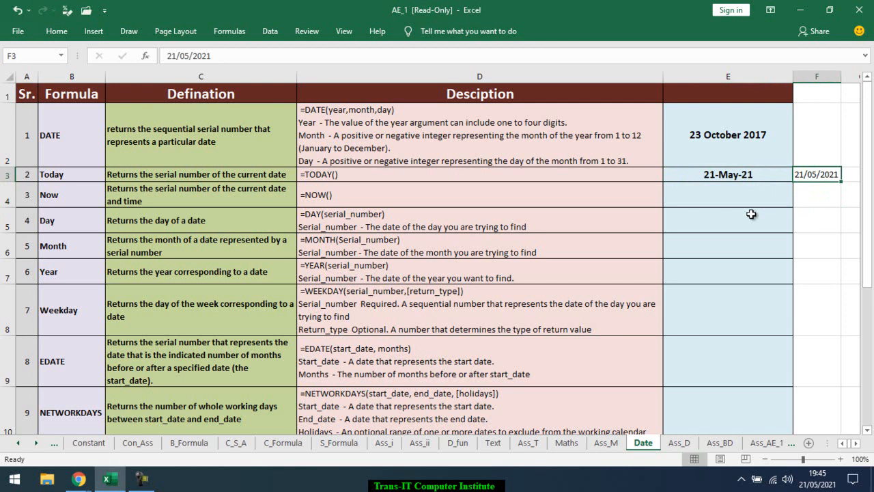
- Enter the formula =NOW() in E4, beside the Now description
key("Down")
key("Left")
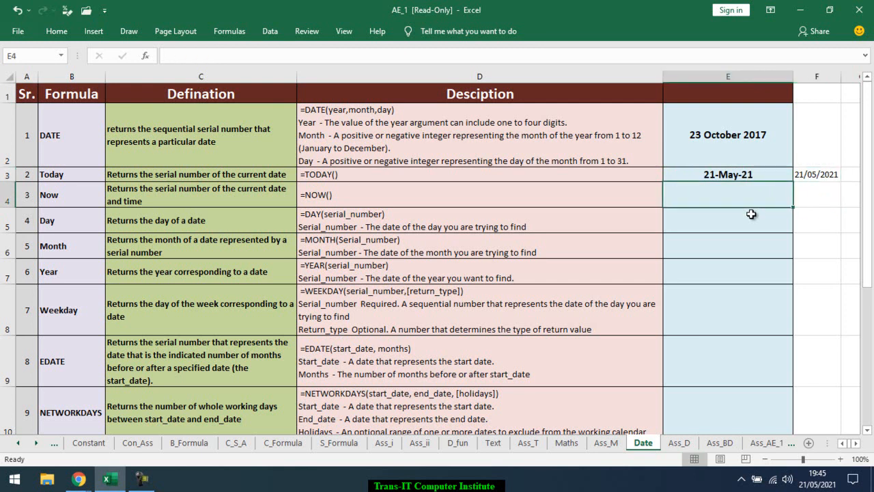
type("=now")
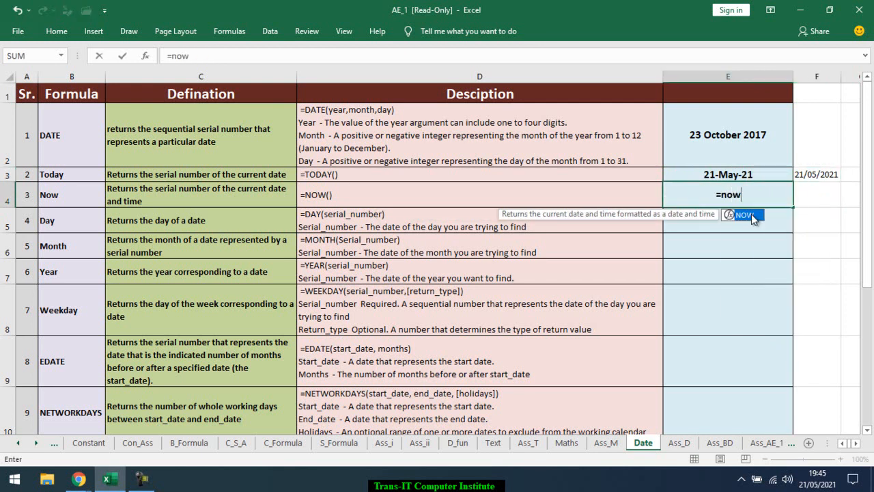
double_click(751, 214)
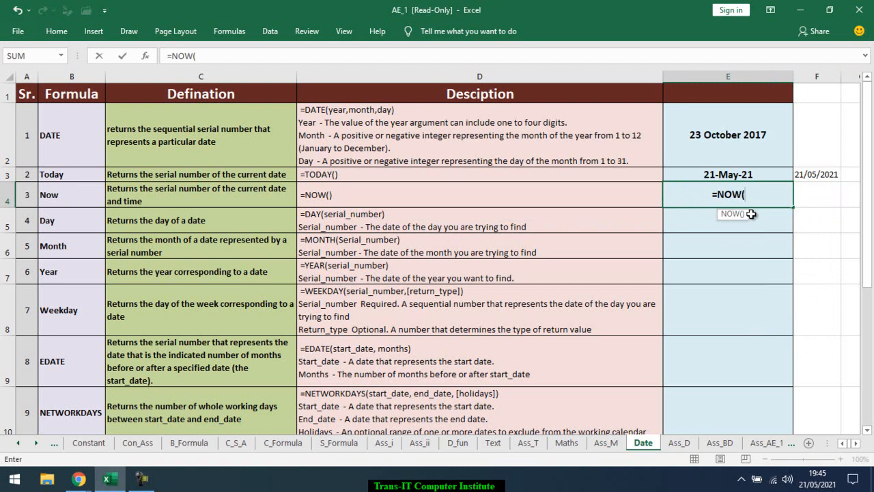
key("Return")
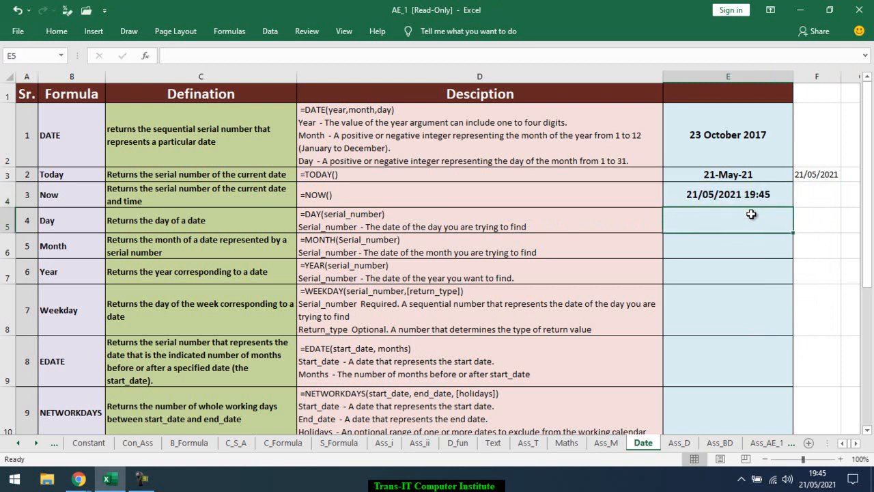
key("Up")
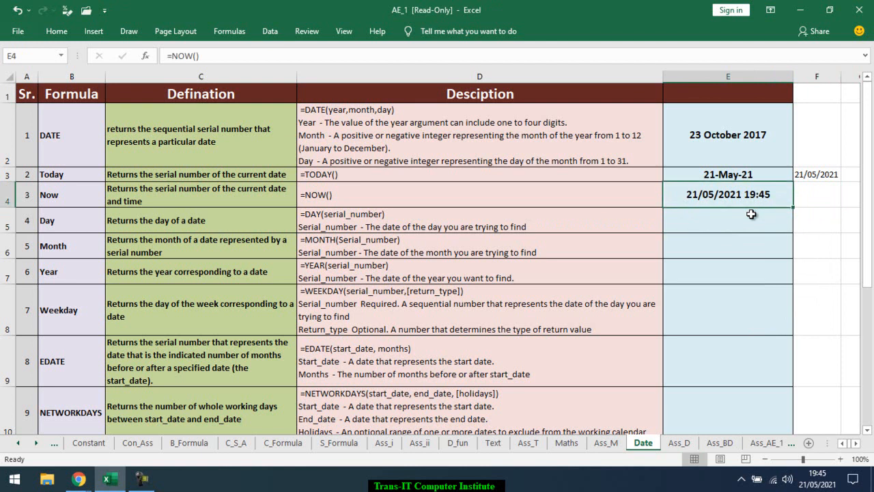
- Enter the formula =DAY(E2) in E5 to extract the day from the DATE example
left_click(751, 215)
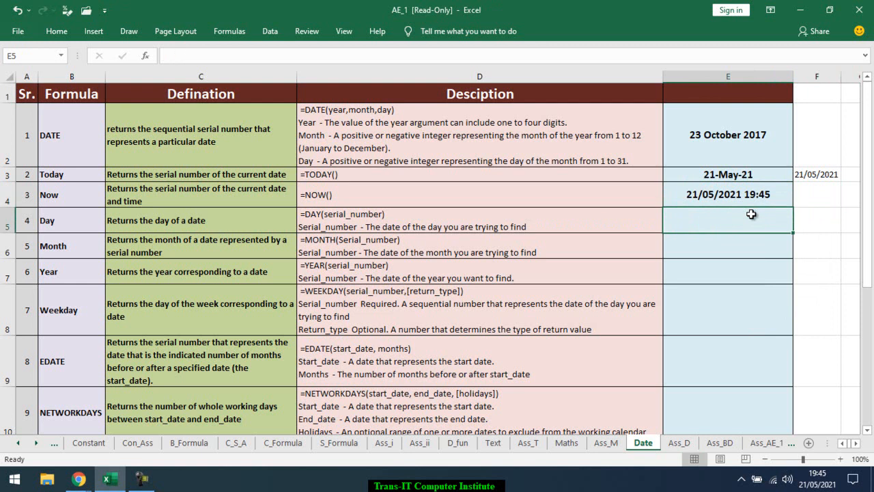
type("=day")
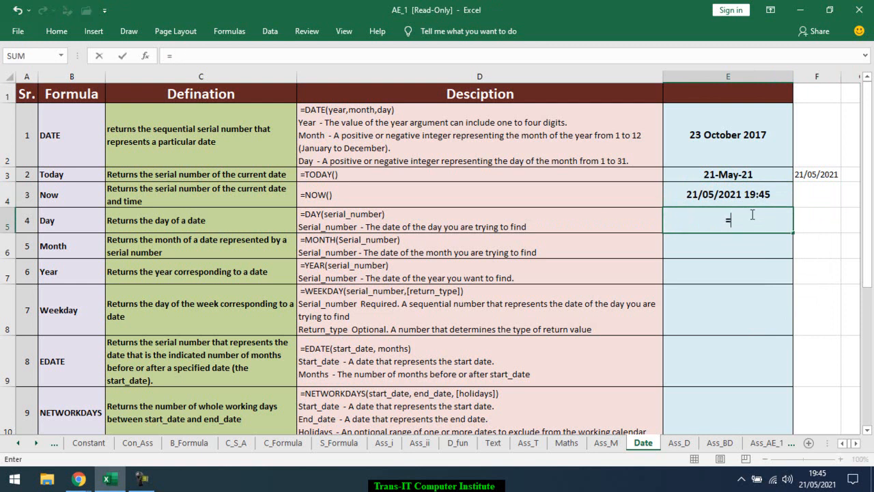
key("Tab")
key("Up")
key("Up")
key("Up")
type(")")
key("Return")
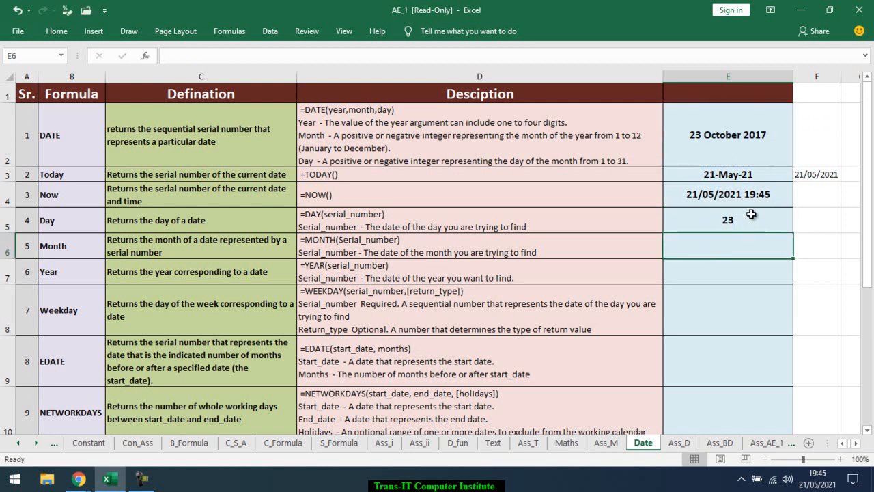
- Enter the formula =MONTH(E2) in E6 to extract the month from the DATE example
type("=mon")
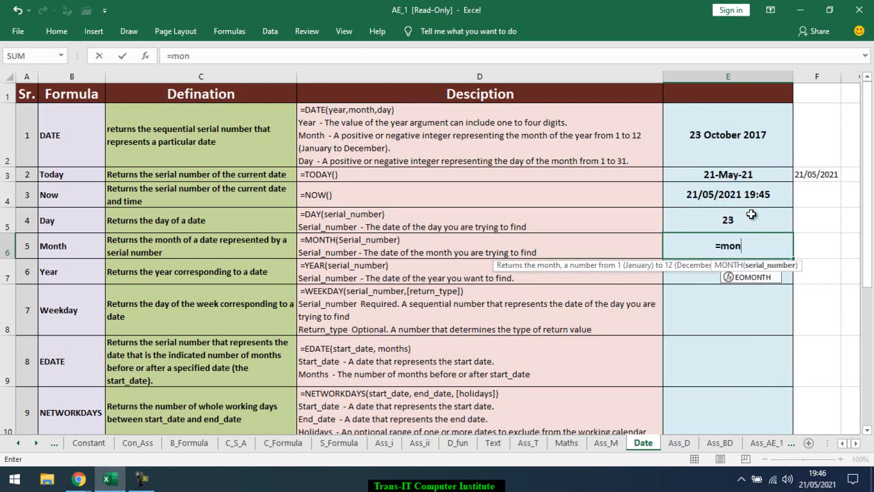
key("Tab")
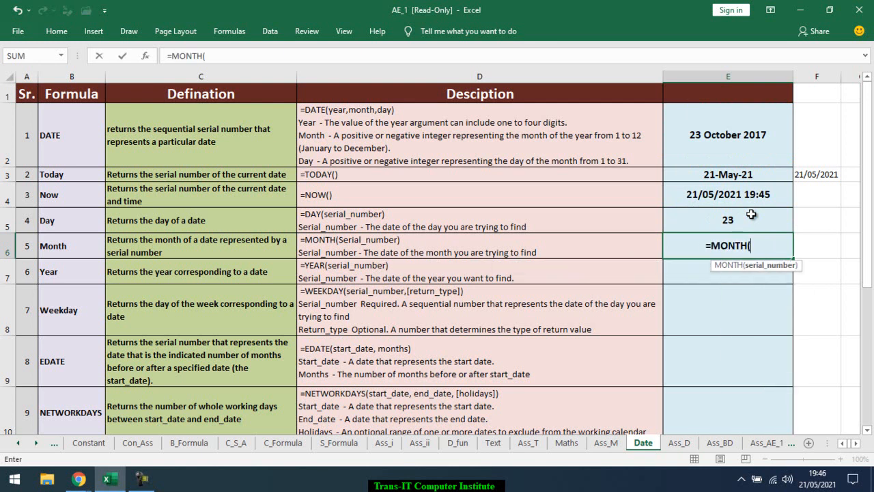
key("Up")
key("Up")
key("Up")
key("Up")
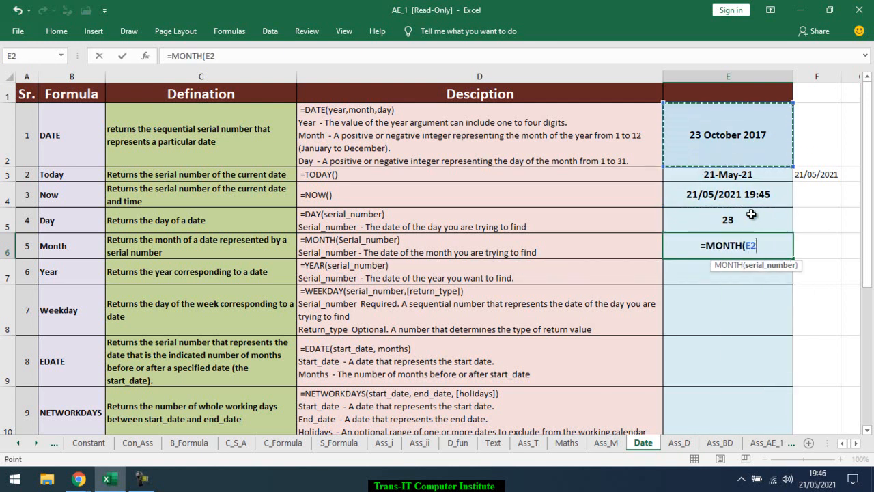
key("Return")
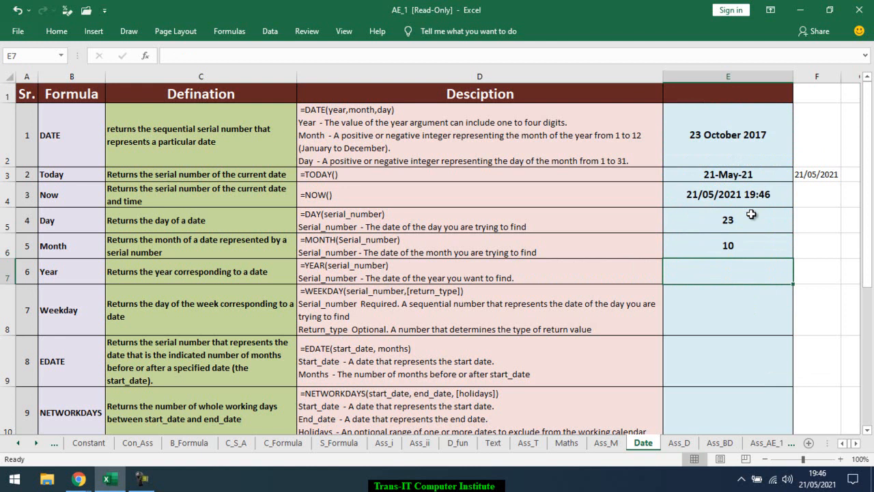
- Enter the formula =YEAR(E2) in E7 to extract the year from the DATE example
type("year")
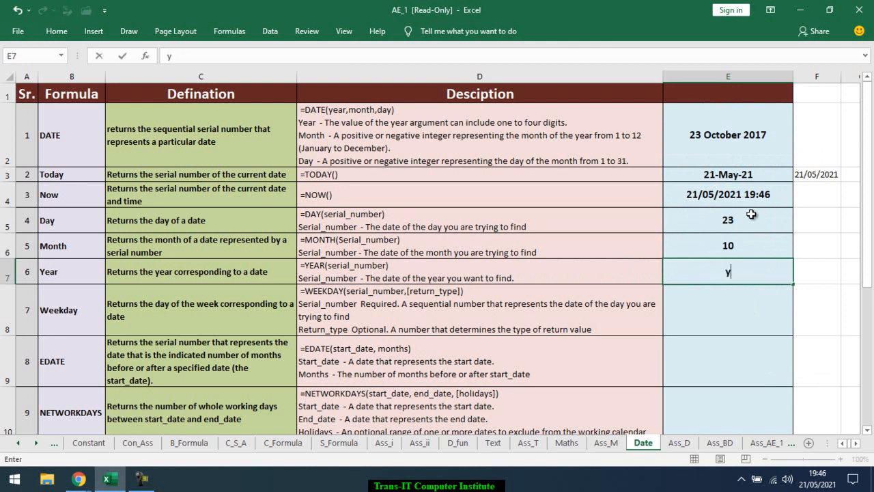
key("Tab")
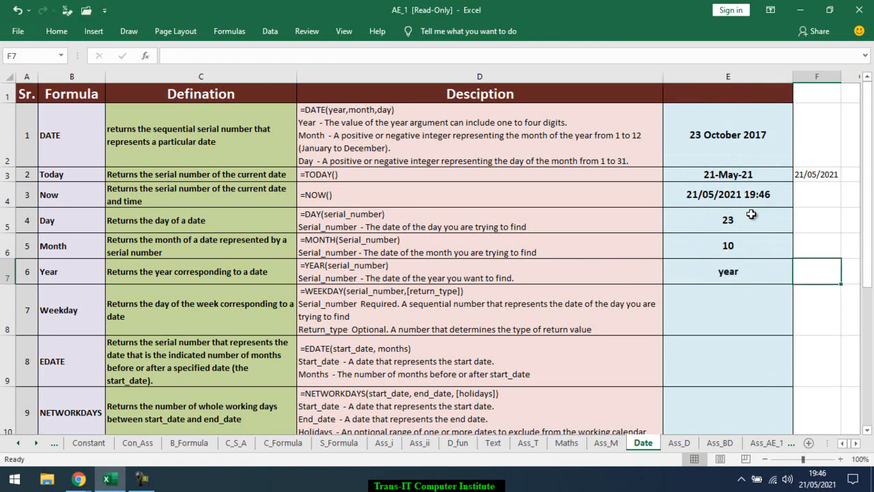
key("Left")
type("=ye")
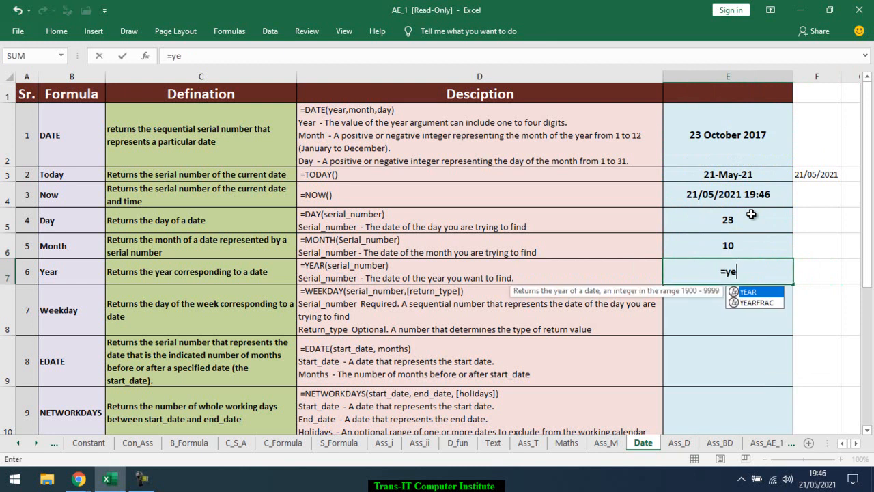
key("Tab")
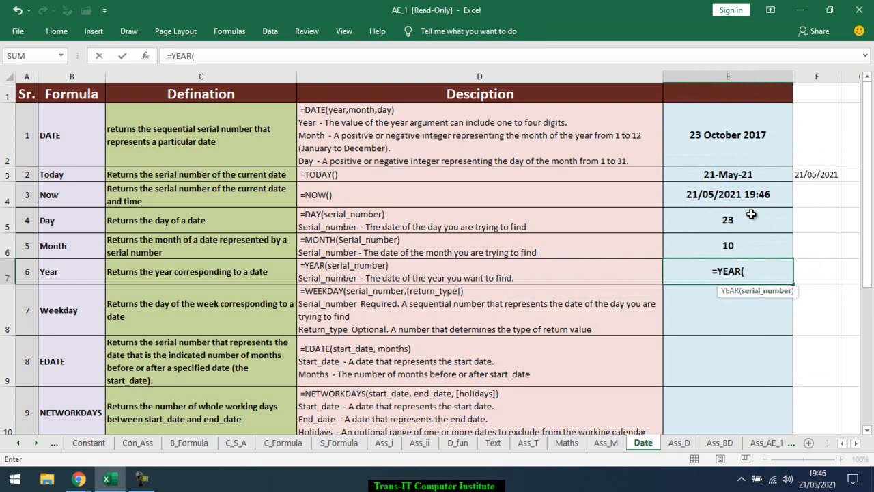
key("Up")
key("Up")
key("Up")
key("Up")
key("Up")
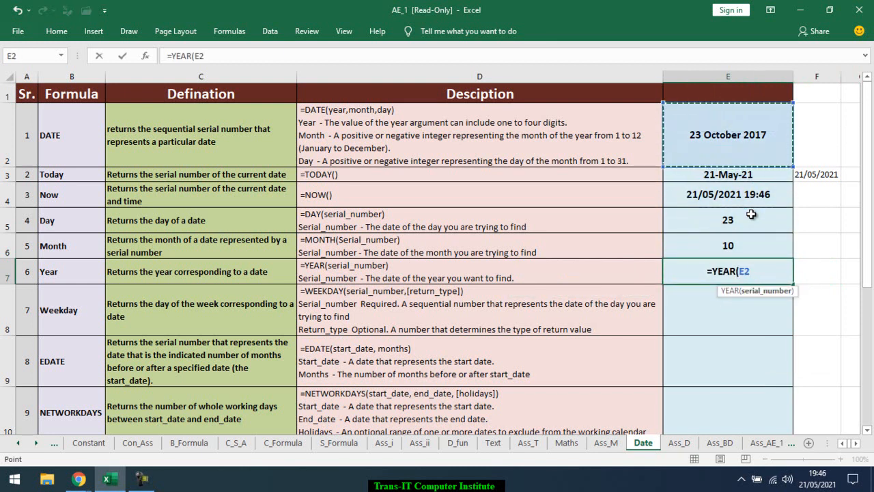
key("Return")
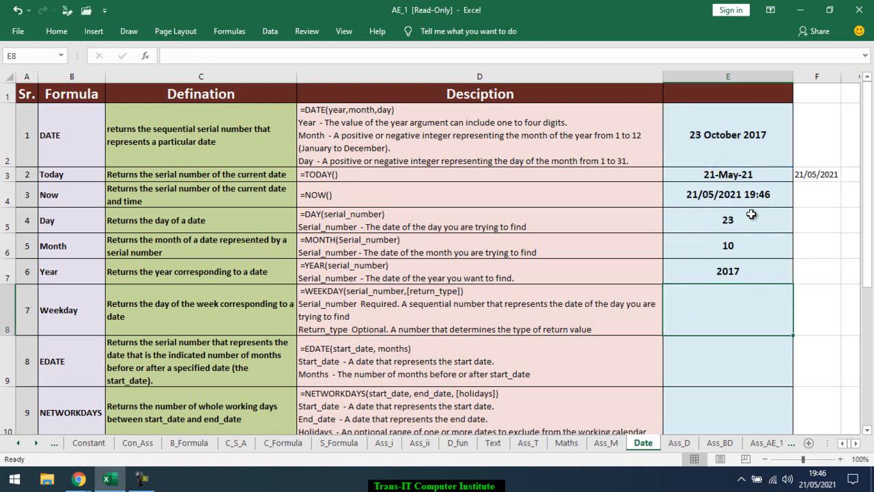
- Review the DAY, MONTH and YEAR formulas in E5 to E7 and the NOW formula in E4
key("Up")
key("Up")
key("Up")
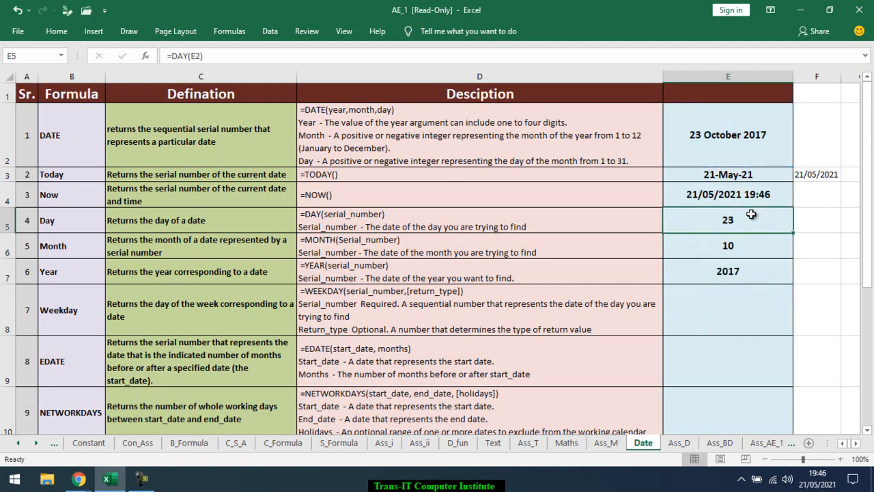
key("Down")
key("Down")
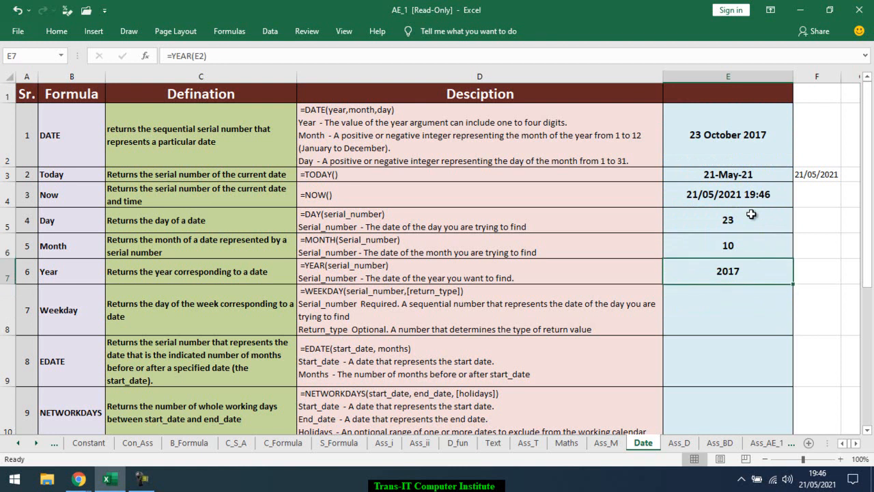
key("Up")
key("Up")
key("Up")
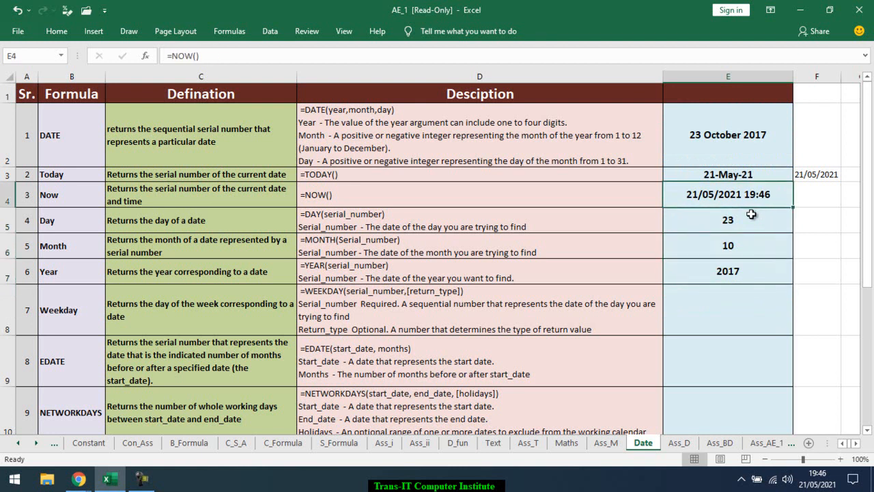
key("Down")
key("Down")
key("Up")
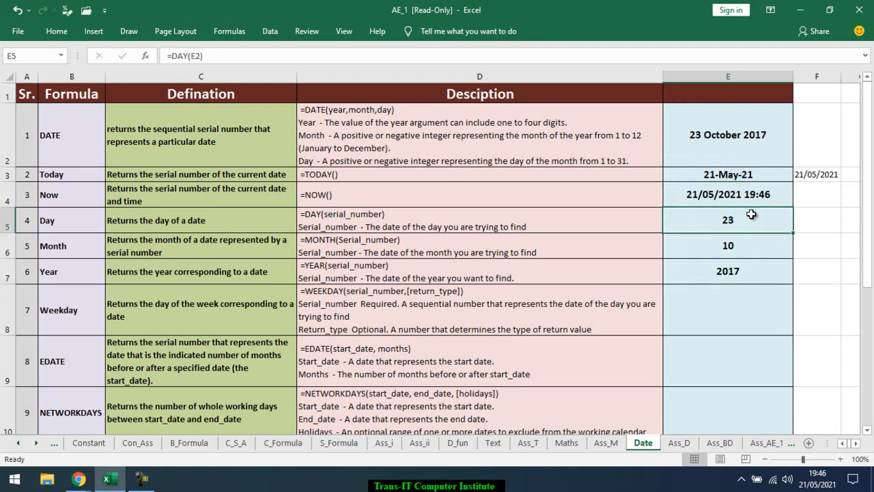
key("Down")
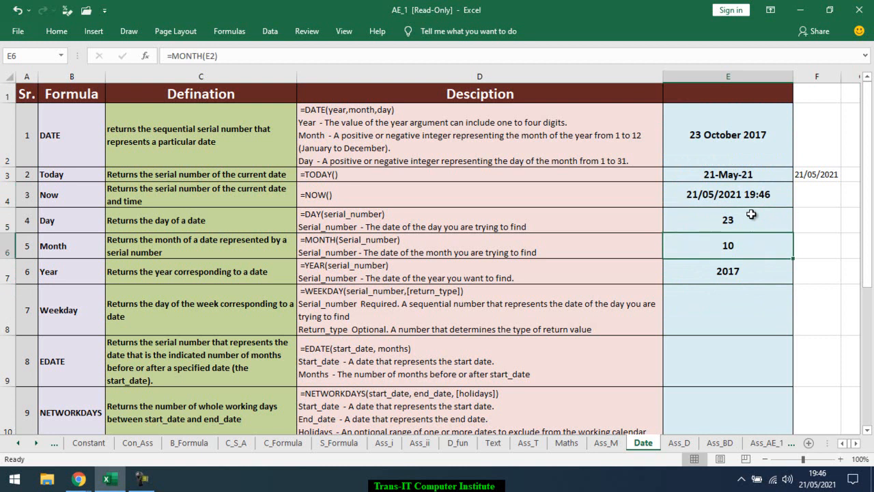
key("Down")
key("Down")
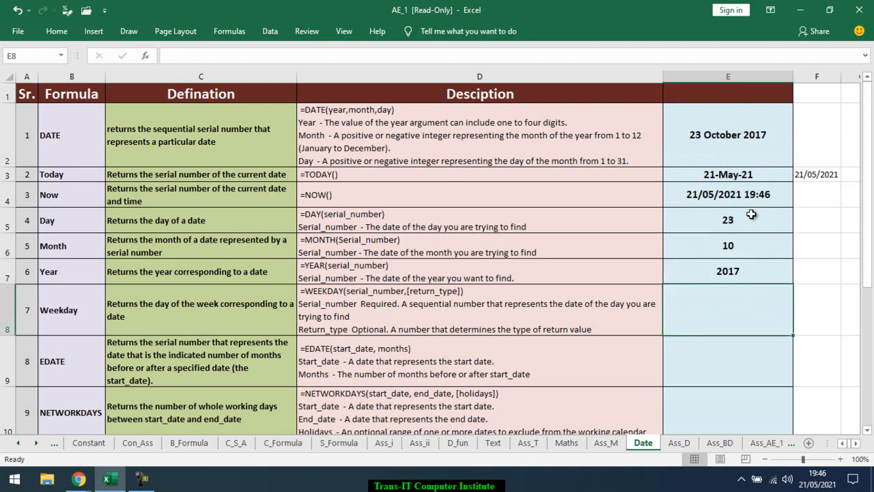
- Enter the formula =TIME(19,55,44) in E12, beside the Time description
scroll(437, 314, "down", 1)
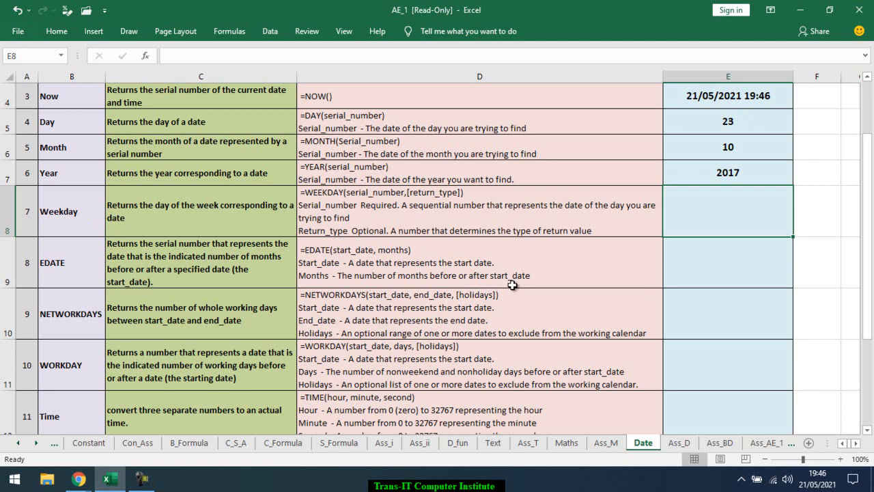
scroll(532, 308, "down", 1)
left_click(763, 347)
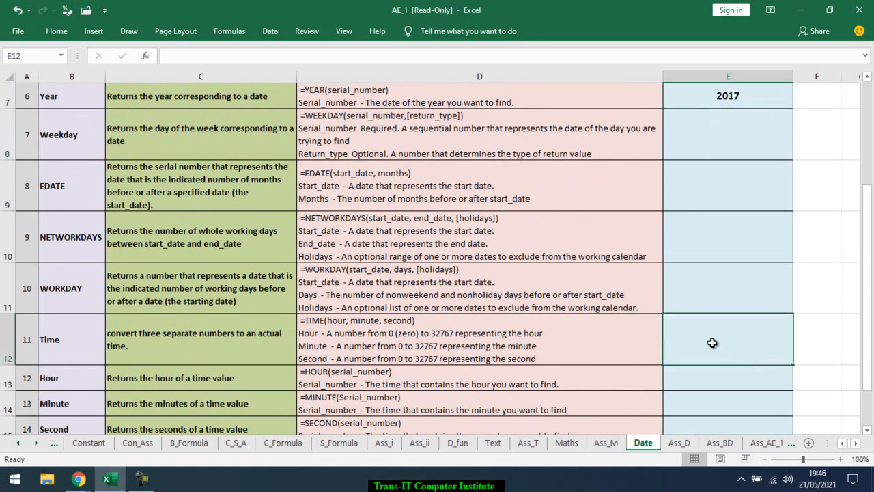
type("=tim")
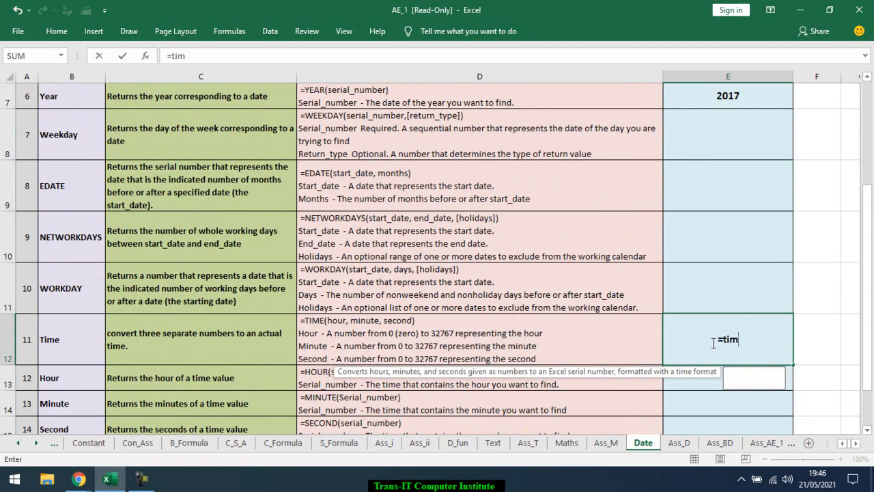
key("Tab")
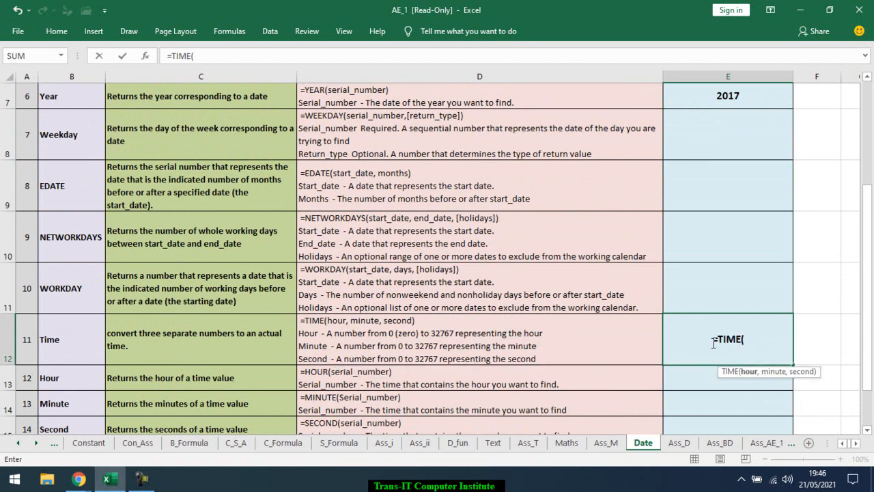
type("19,")
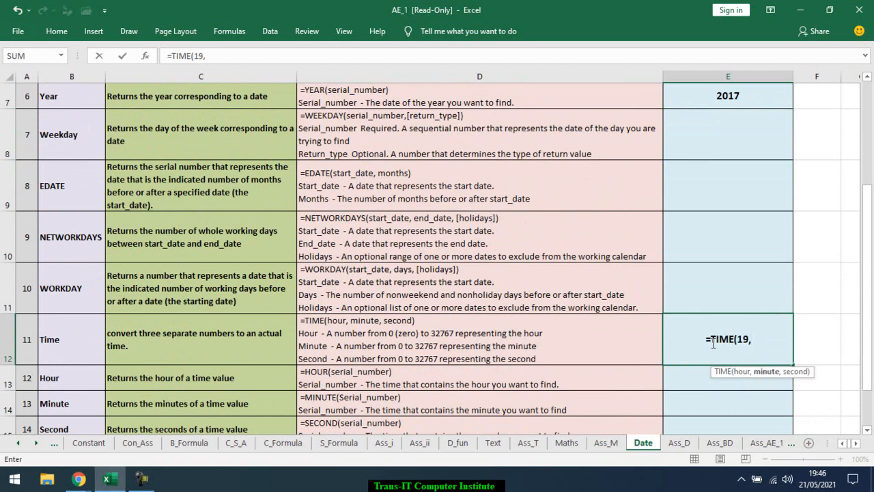
type("55,")
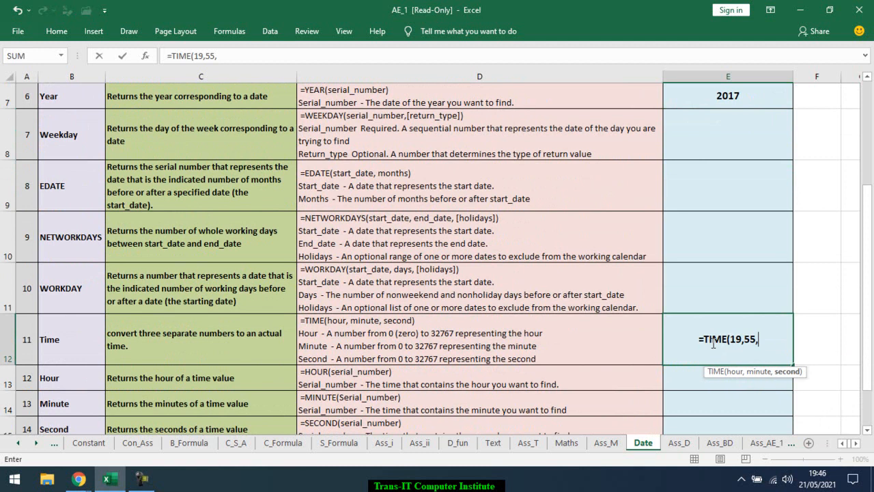
type("44")
key("Return")
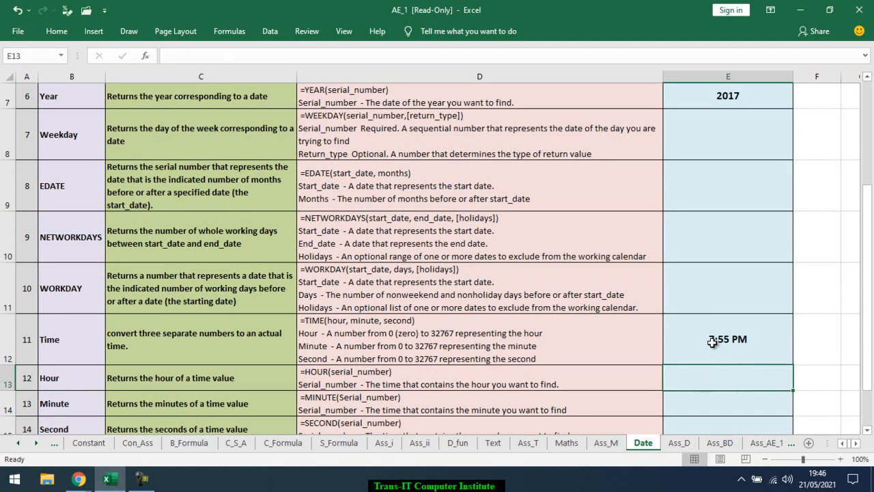
- Format the TIME result in E12 with the 01:30:55 PM time type
left_click(713, 341)
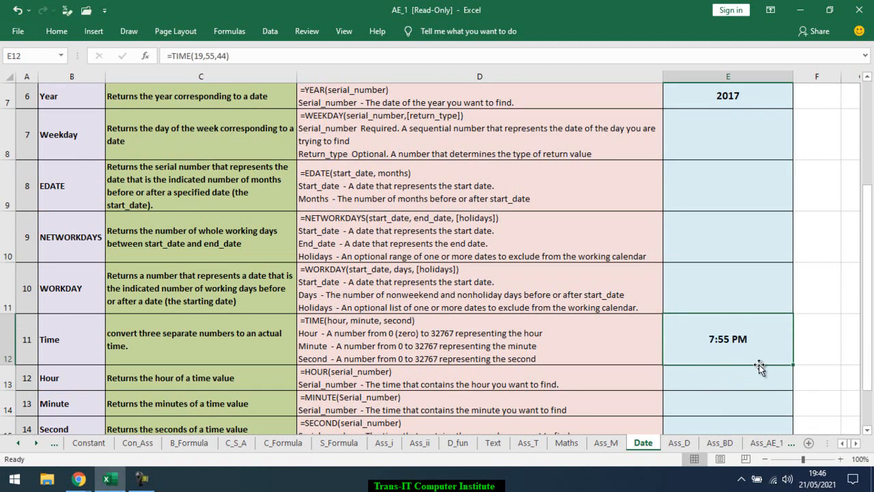
left_click(62, 31)
left_click(483, 95)
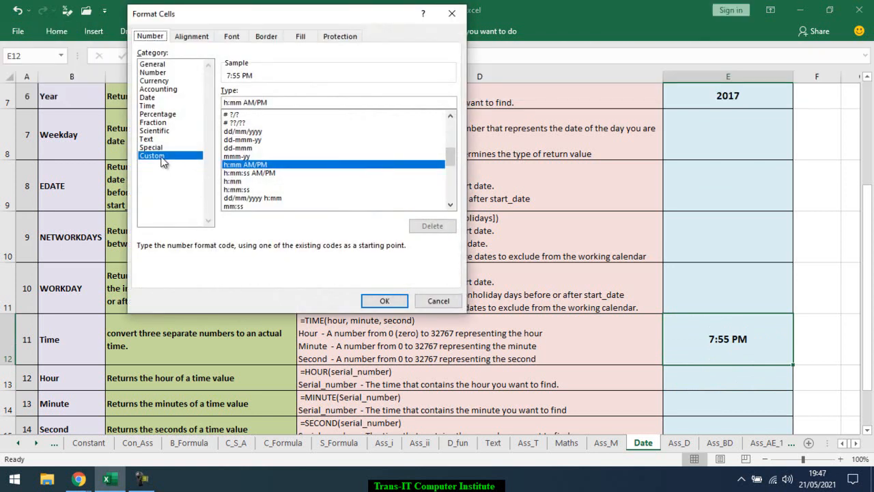
left_click(147, 105)
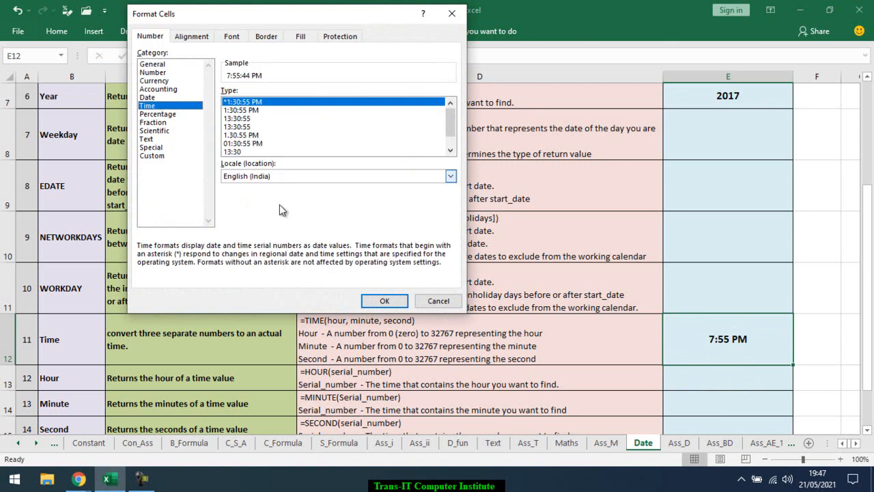
left_click(239, 144)
left_click(375, 302)
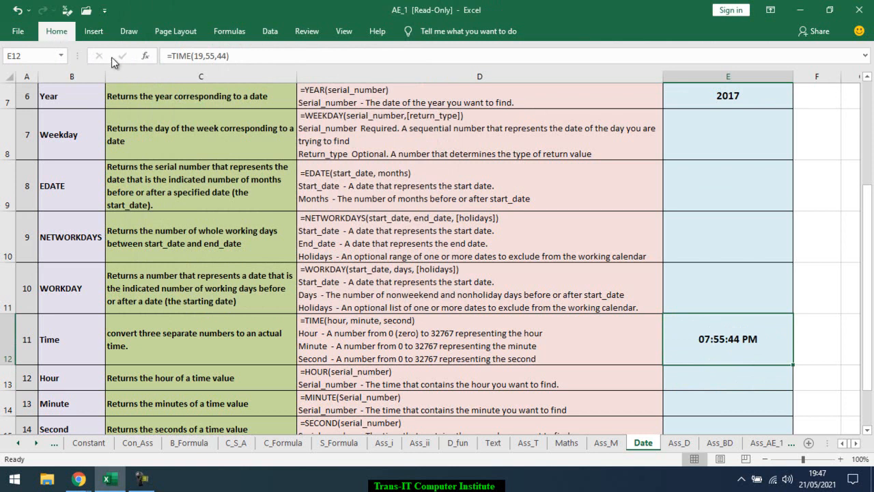
- Apply the 13:30 time type to the TIME result in E12, and undo that format change
left_click(53, 38)
left_click(484, 95)
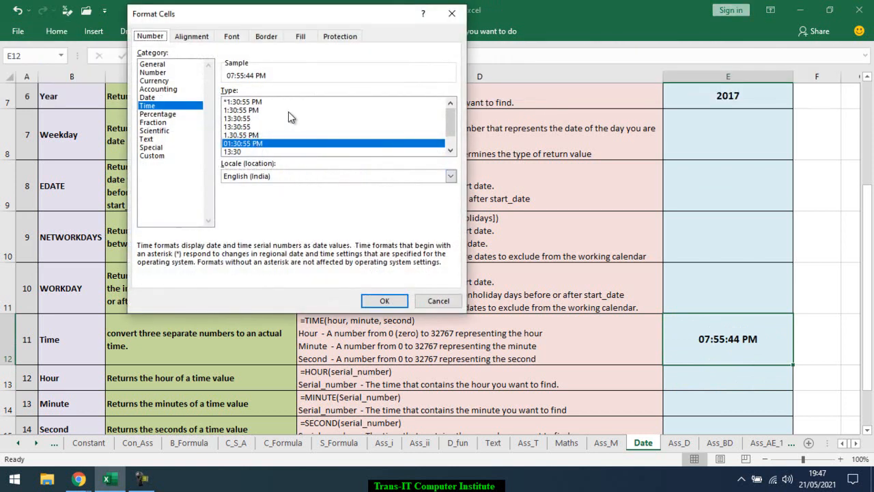
left_click_drag(450, 118, 451, 127)
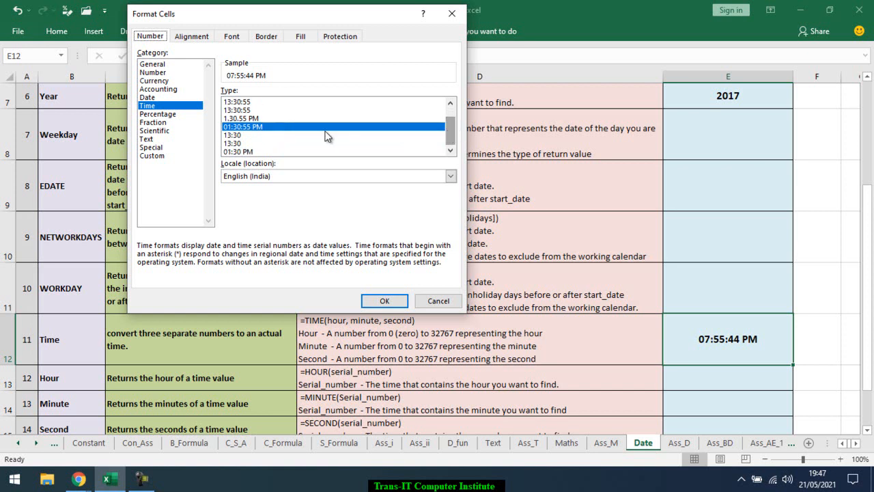
left_click(233, 135)
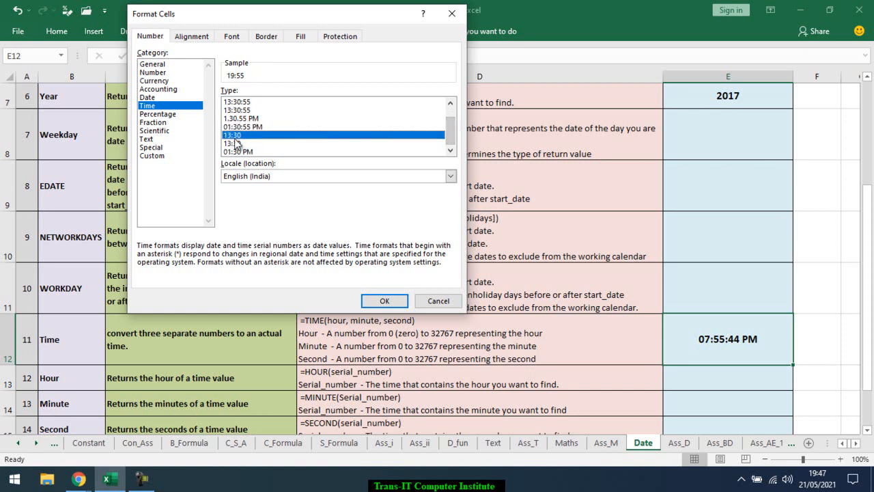
left_click(369, 302)
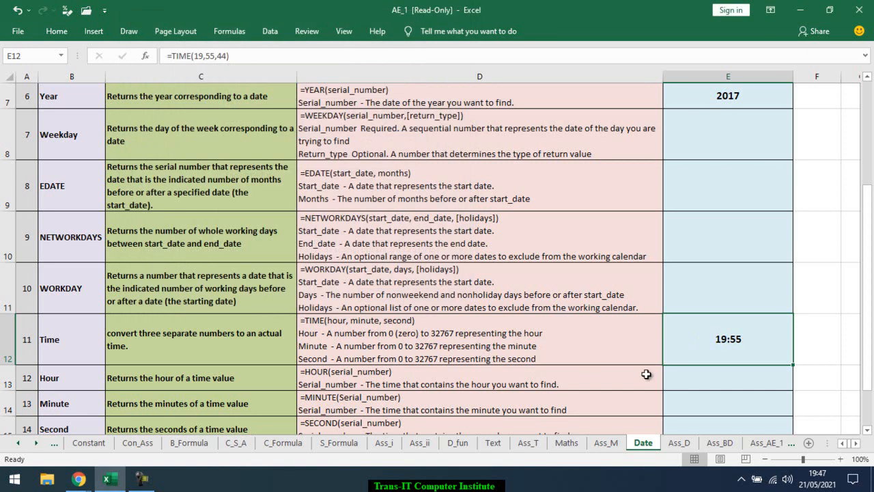
key("ctrl+z")
- Enter the formula =HOUR(E12) in E13 to extract the hour from the TIME example
left_click(751, 379)
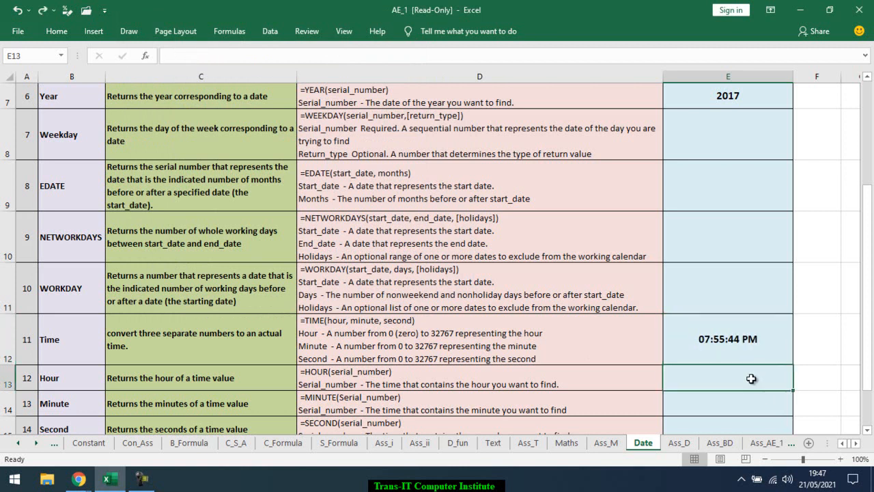
type("=hou")
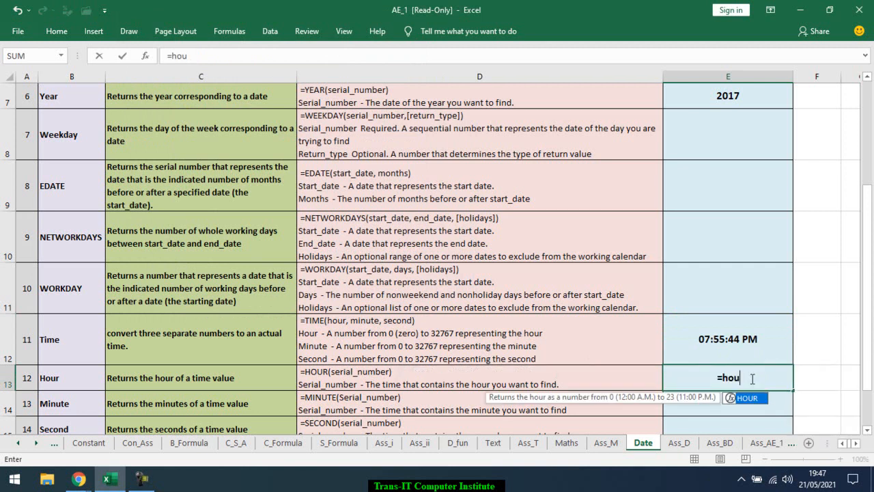
key("Tab")
key("Up")
key("Return")
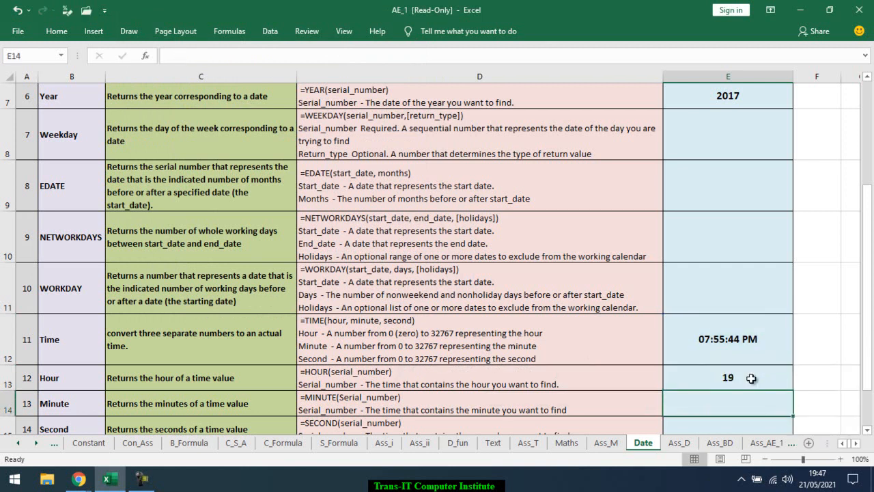
- Enter the formula =MINUTE(E12) in E14 to extract the minutes from the TIME example
type("=minu")
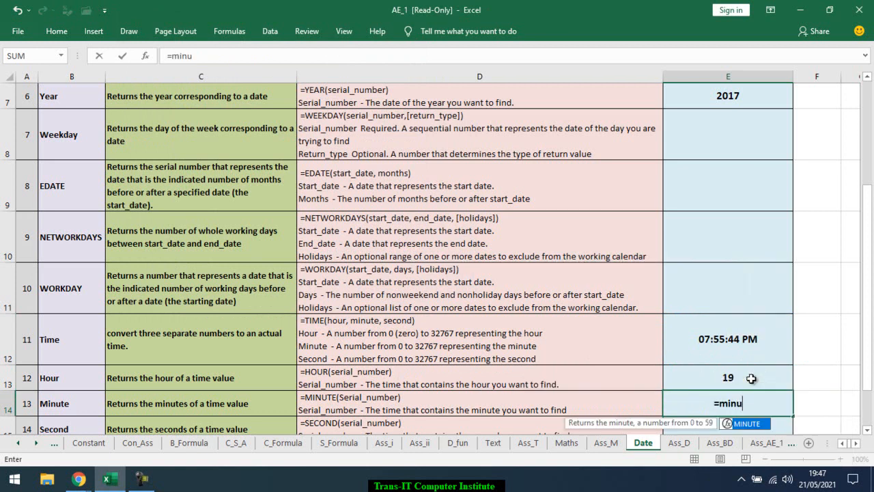
key("Tab")
key("Up")
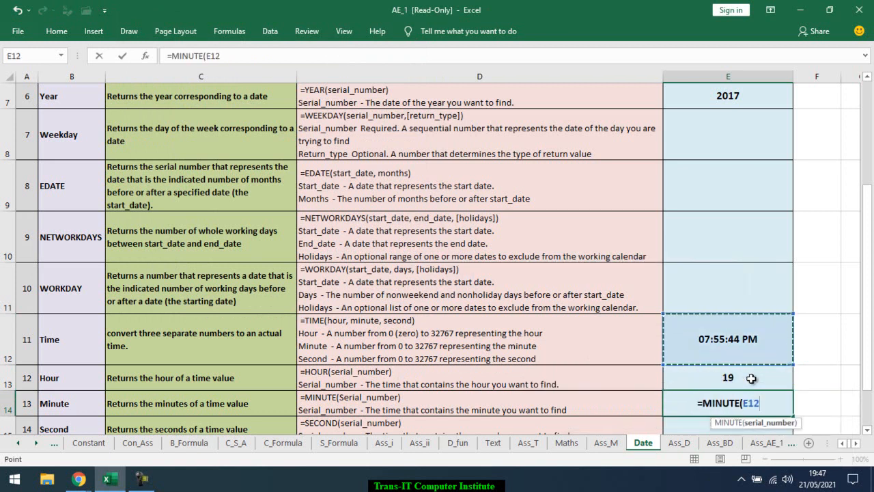
key("Return")
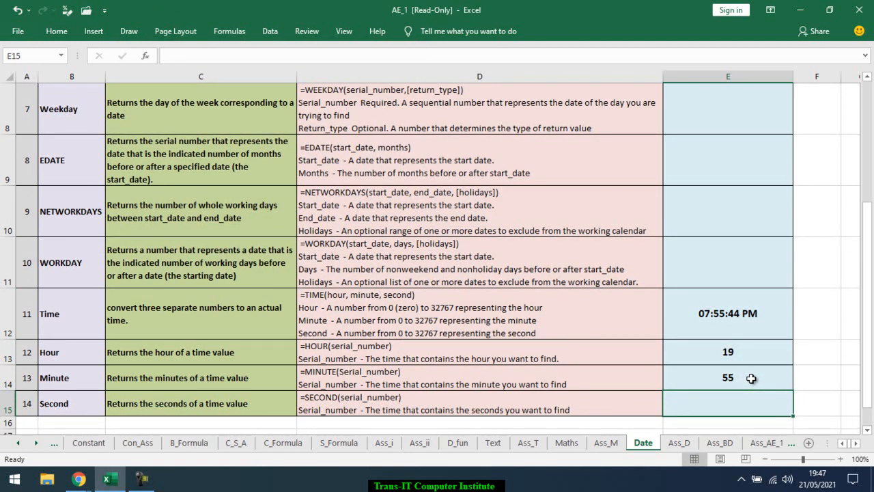
- Enter the formula =SECOND(E12) in E15 to extract the seconds from the TIME example
type("=sec")
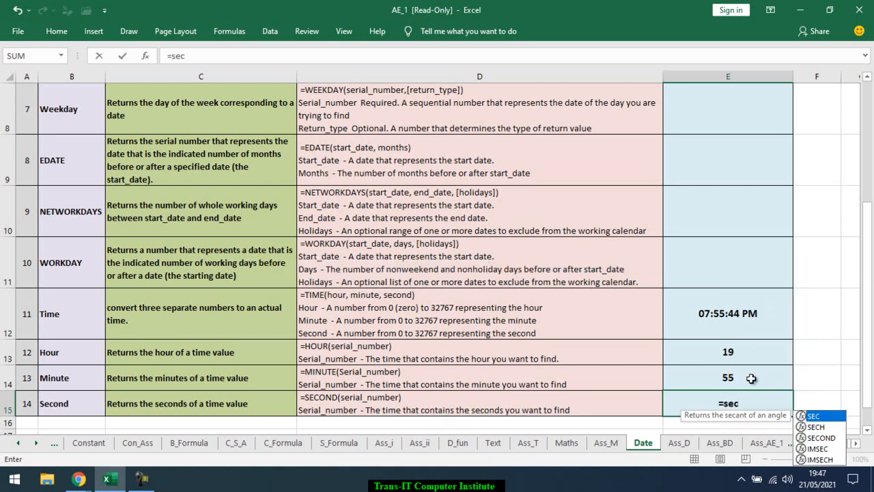
key("Down")
key("Down")
key("Tab")
key("Up")
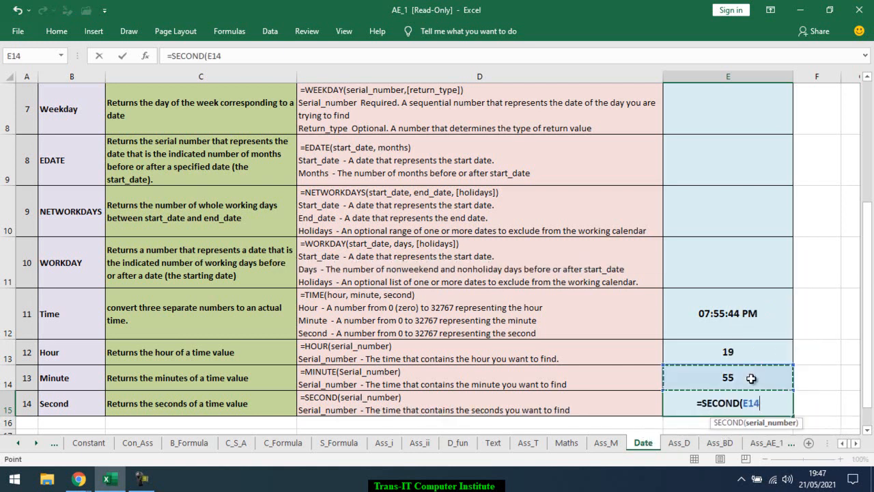
key("Up")
key("Up")
key("Return")
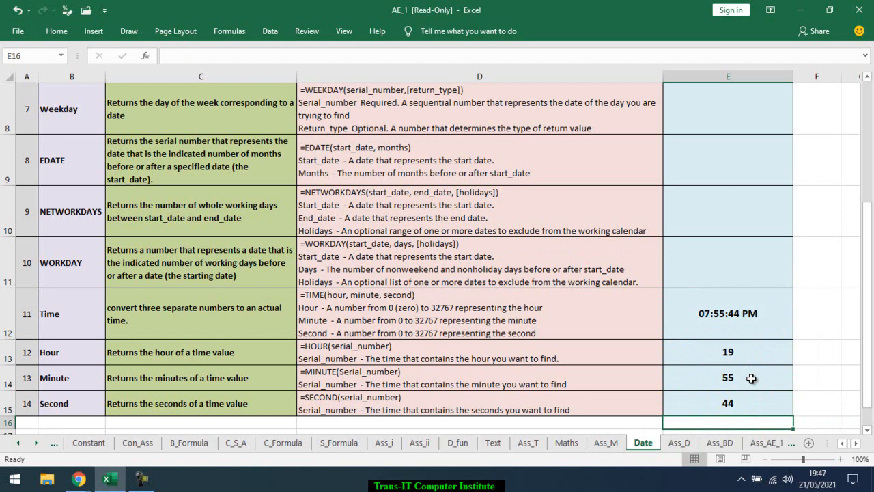
- Review the example cells in column E from the Second row up to the Weekday row
key("Up")
key("Up")
key("Up")
key("Up")
key("Up")
key("Up")
key("Up")
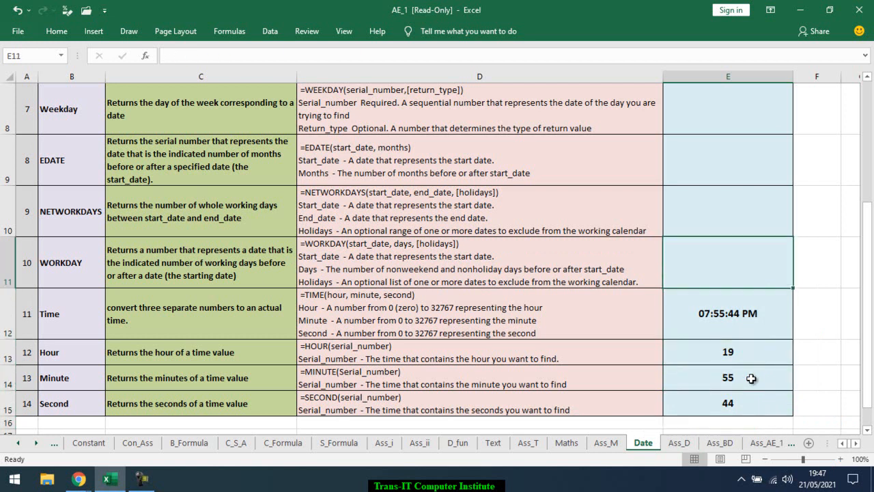
key("Up")
key("Up")
key("Up")
key("Down")
key("Down")
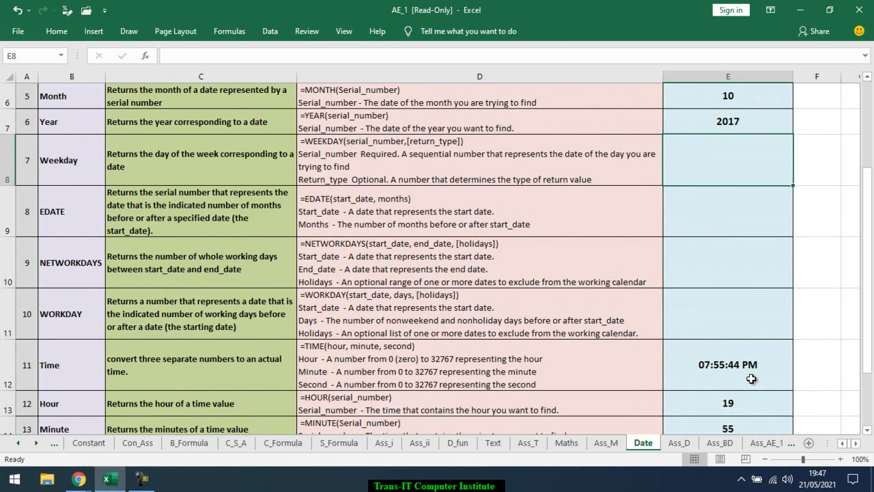
- Switch to the Ass_D sheet and examine its WEEKDAY exercise and the notes on the day numbering types
left_click(679, 443)
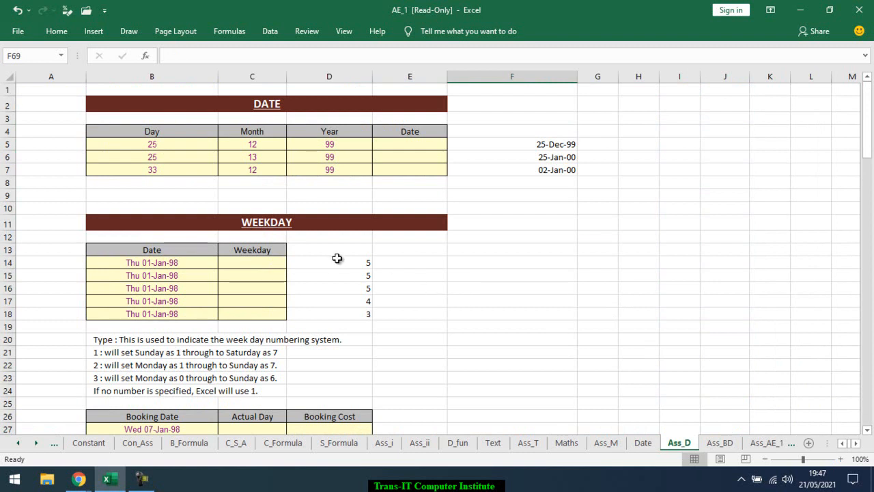
scroll(286, 338, "up", 1)
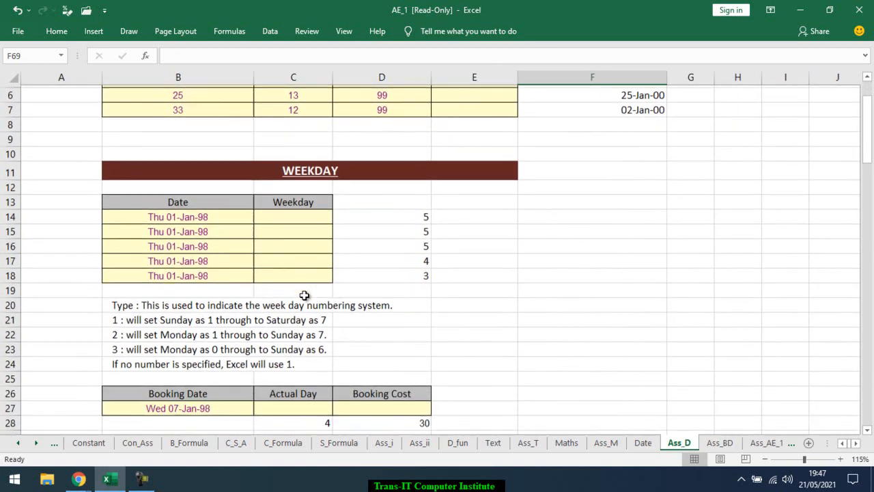
scroll(305, 295, "down", 1)
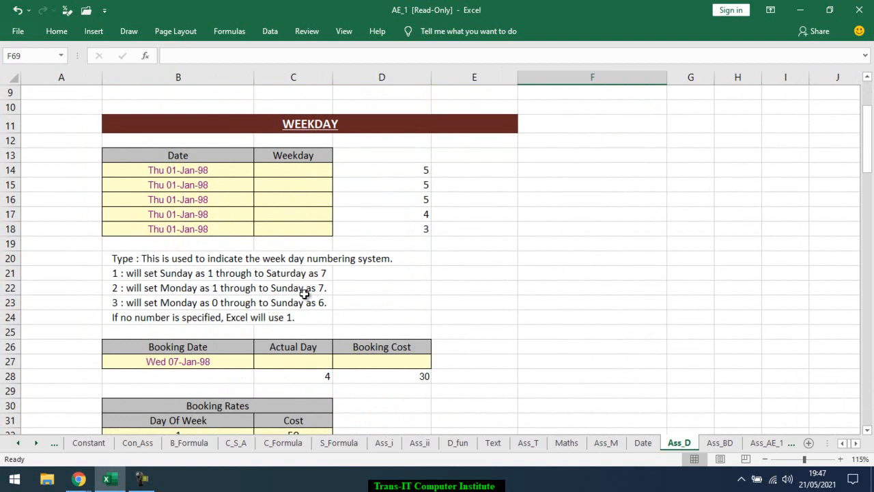
scroll(304, 293, "down", 2)
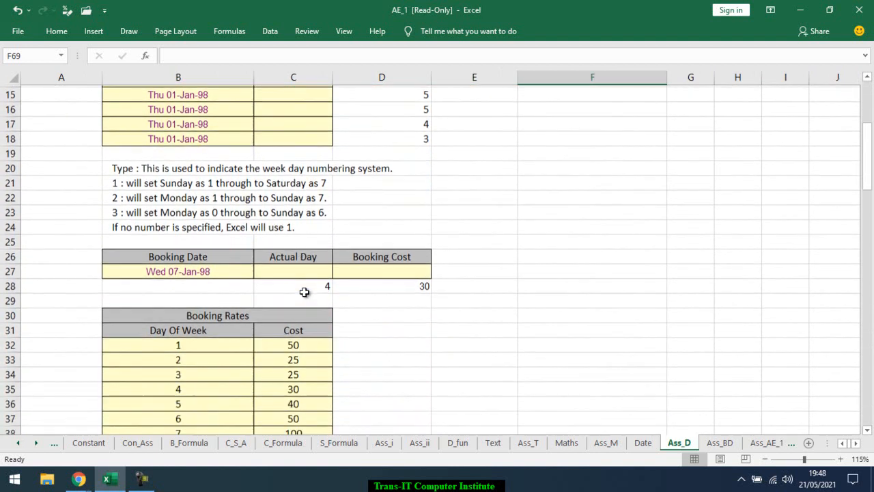
scroll(305, 292, "up", 2)
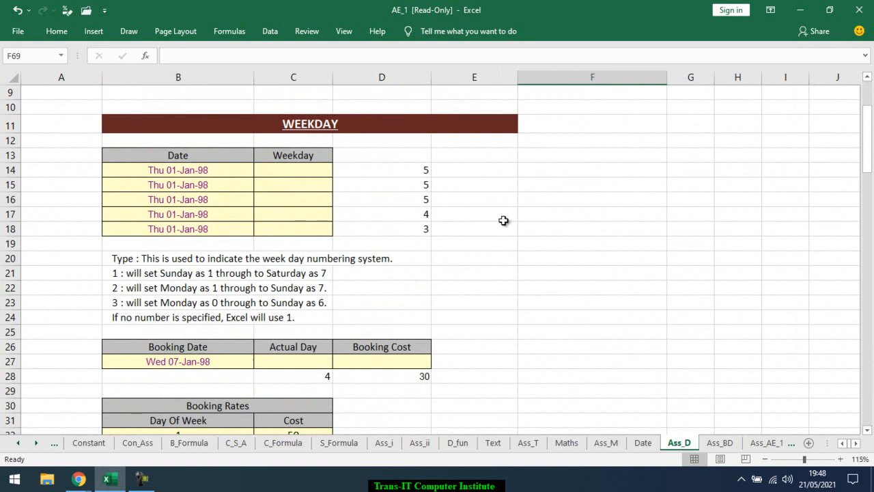
left_click(548, 176)
type("=we")
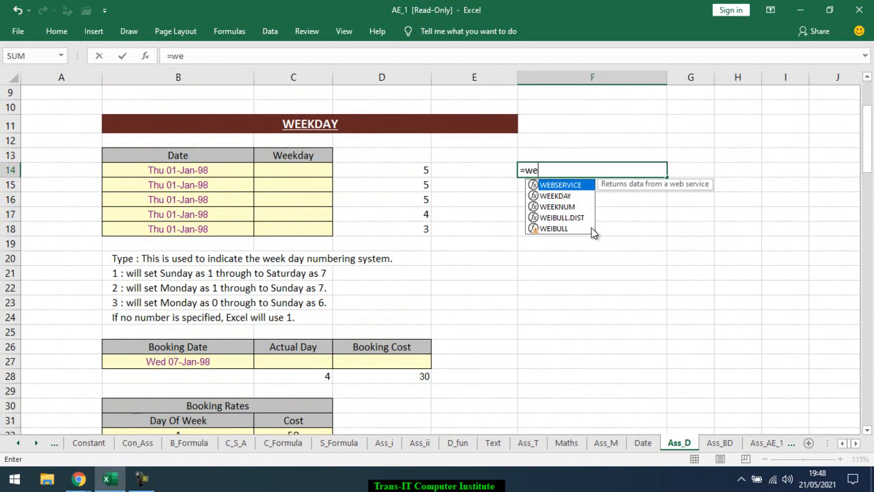
key("Down")
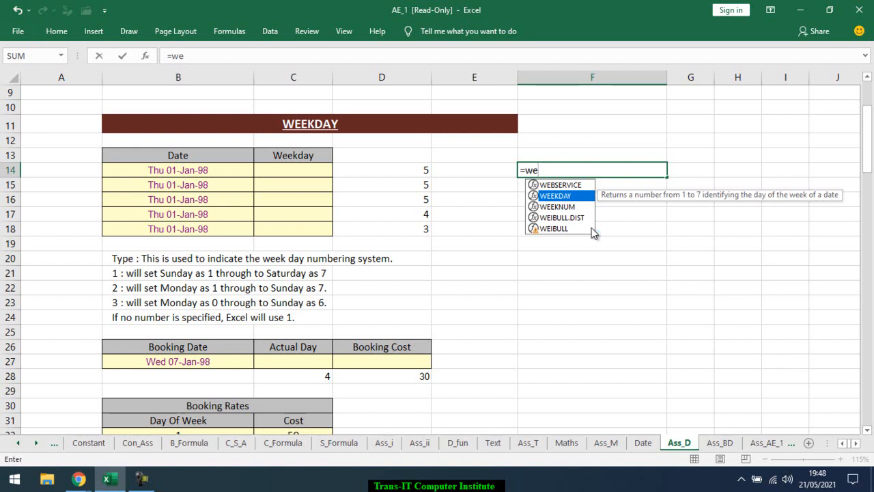
key("Escape")
key("Escape")
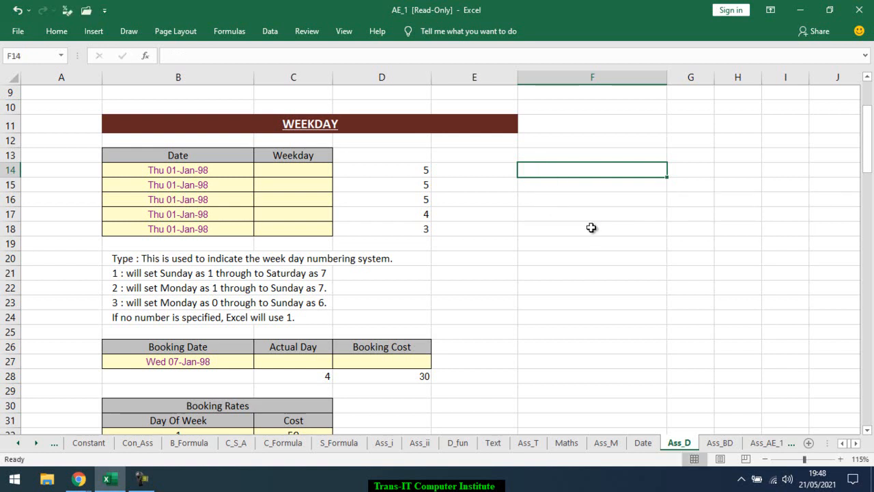
- Enter today's date, 21/05/2021, in F14 and copy the formatting of the date in B14 onto it
key("ctrl+semicolon")
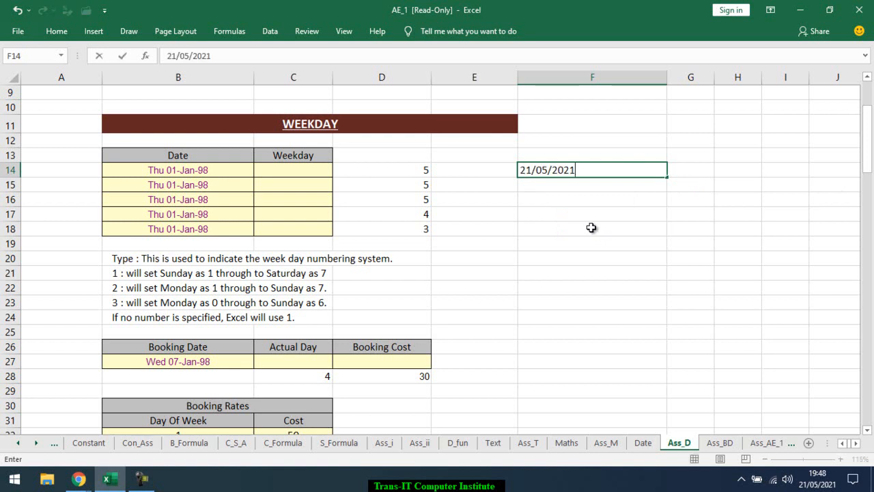
key("Return")
left_click(228, 174)
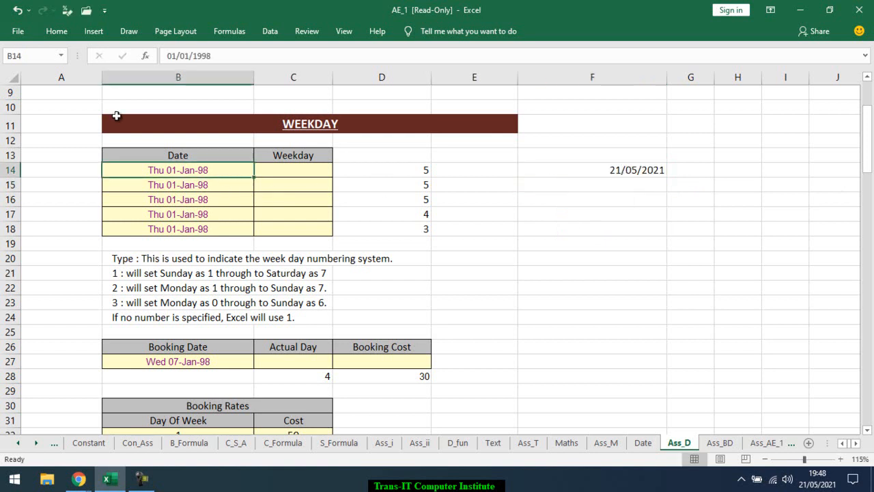
left_click(31, 34)
left_click(14, 35)
left_click(57, 31)
left_click(38, 79)
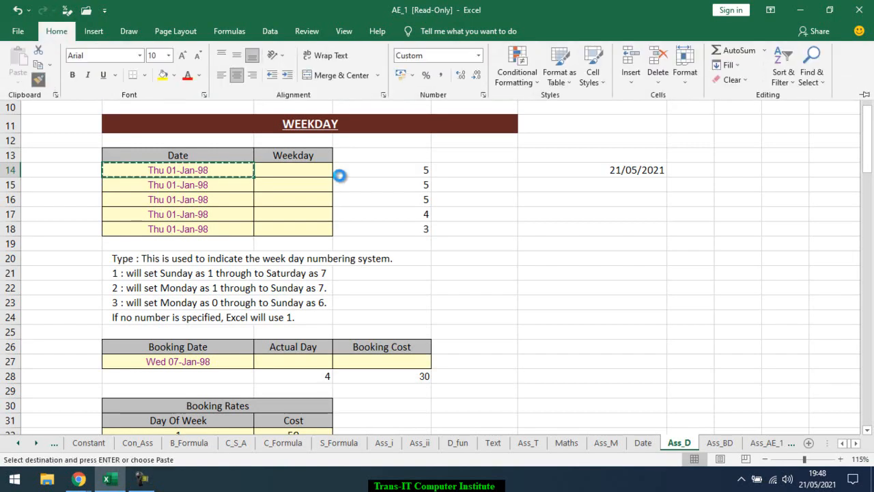
left_click(626, 170)
left_click(625, 170)
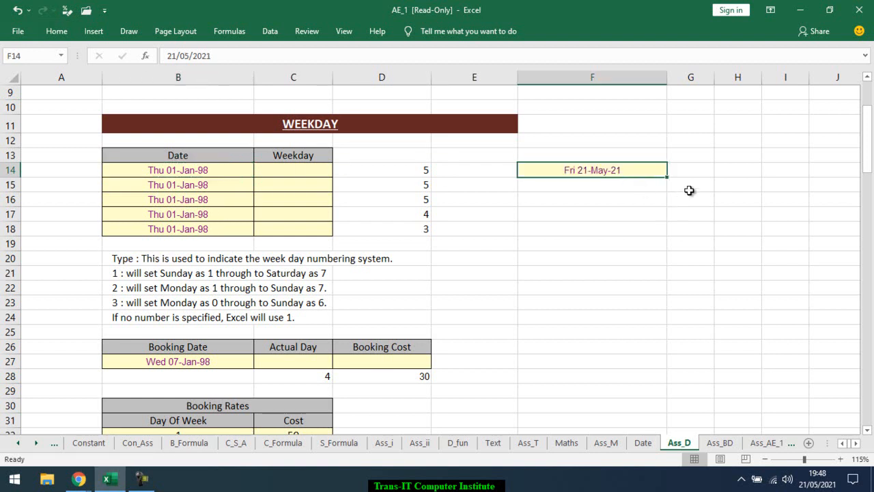
- Enter the formula =WEEKDAY(F14,2) in H14, using the return type that numbers Monday as 1 through Sunday as 7
left_click(701, 168)
left_click(721, 171)
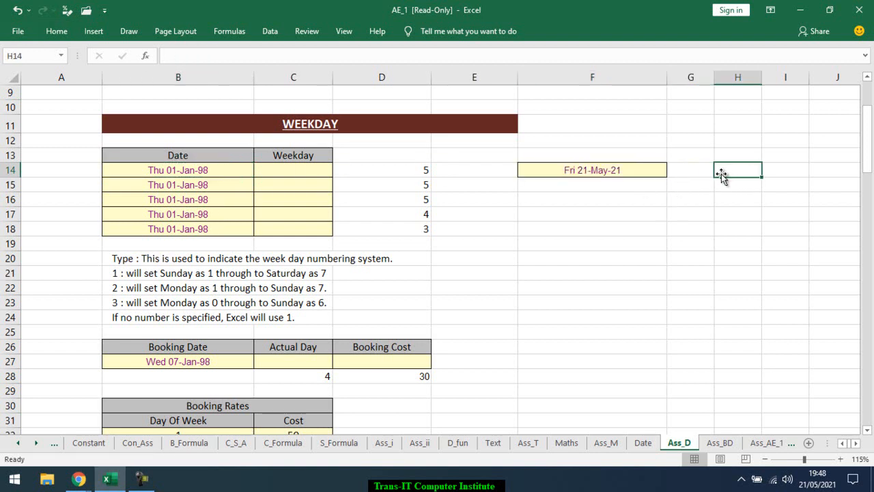
type("=week")
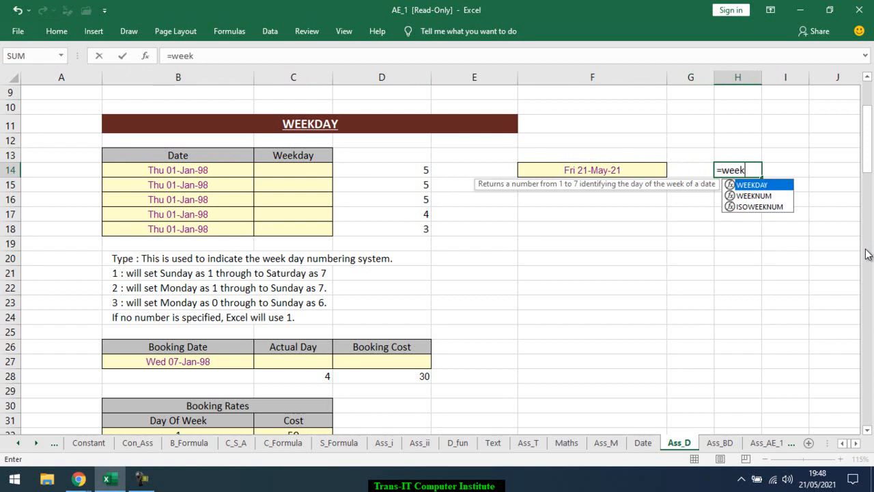
key("Tab")
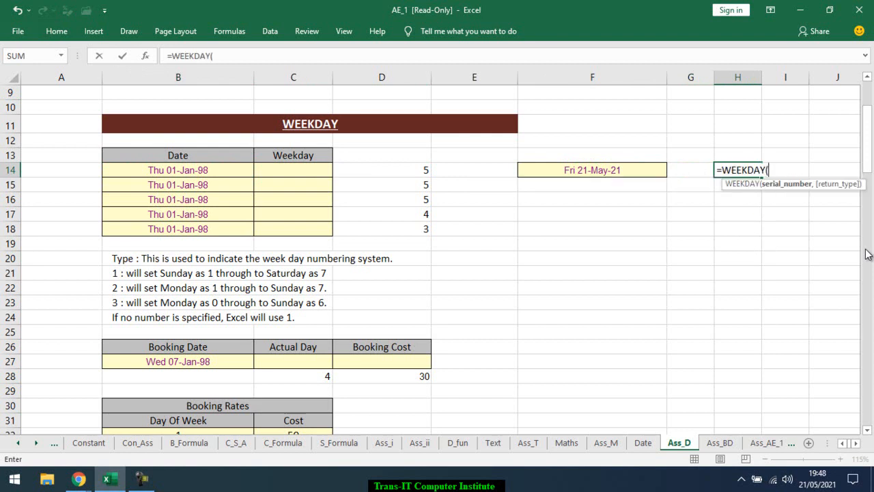
key("Left")
key("Left")
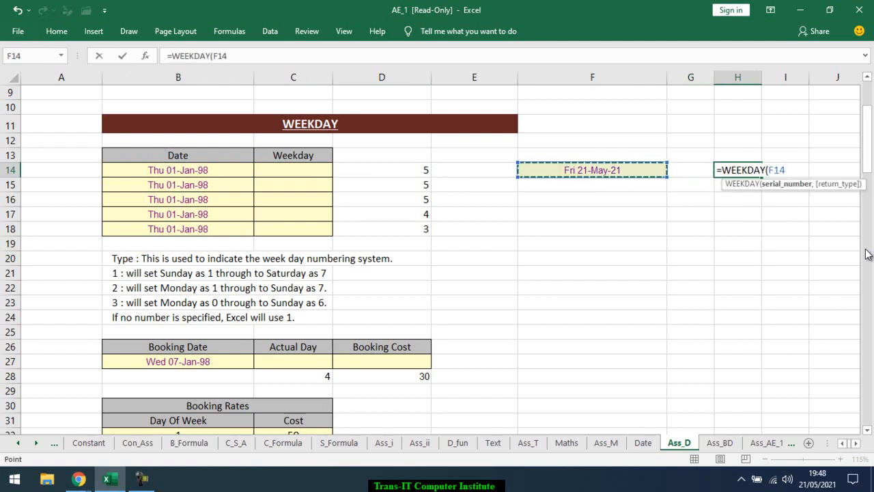
type(",")
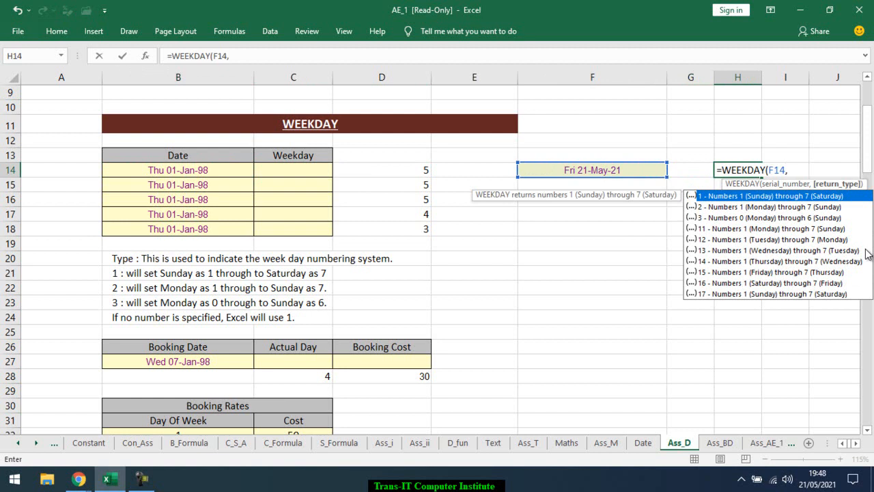
left_click(754, 206)
double_click(751, 207)
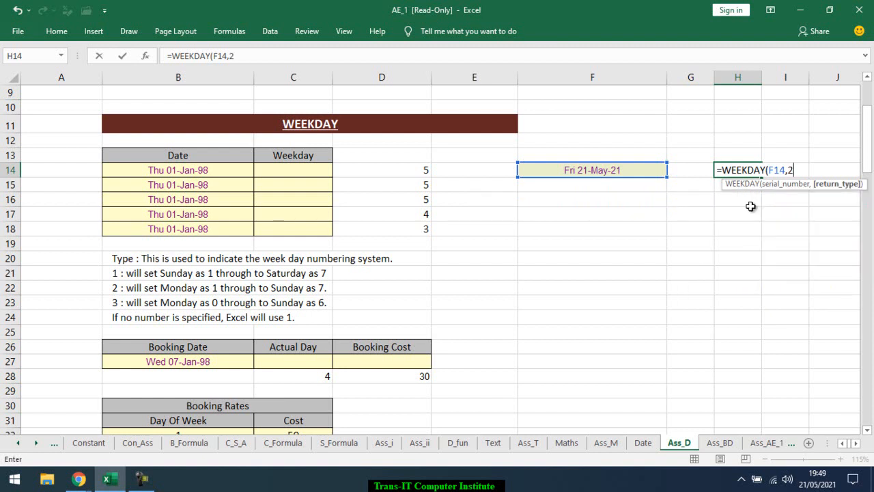
key("Return")
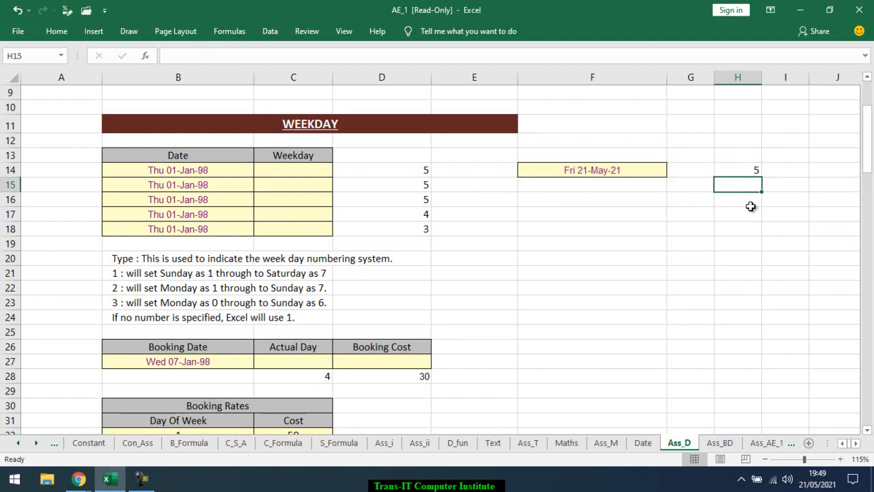
key("Up")
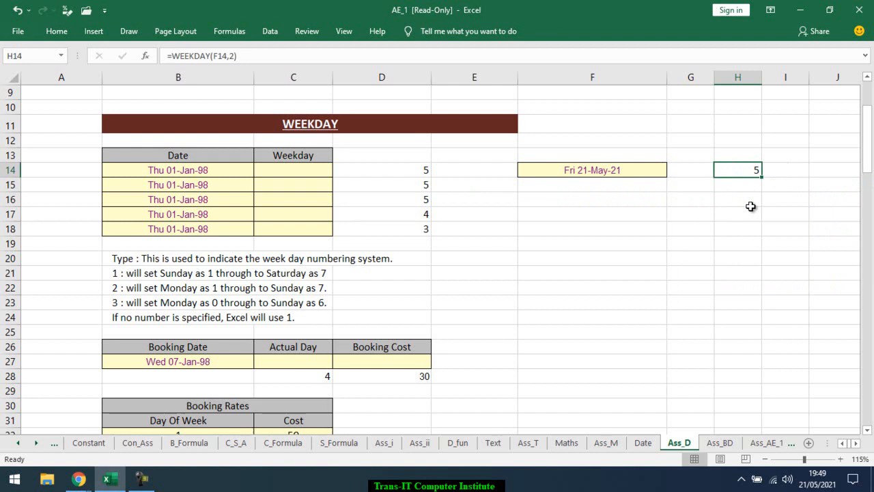
- Change the return type of the WEEKDAY formula in H14 to 1, numbering Sunday as 1 through Saturday as 7
key("F2")
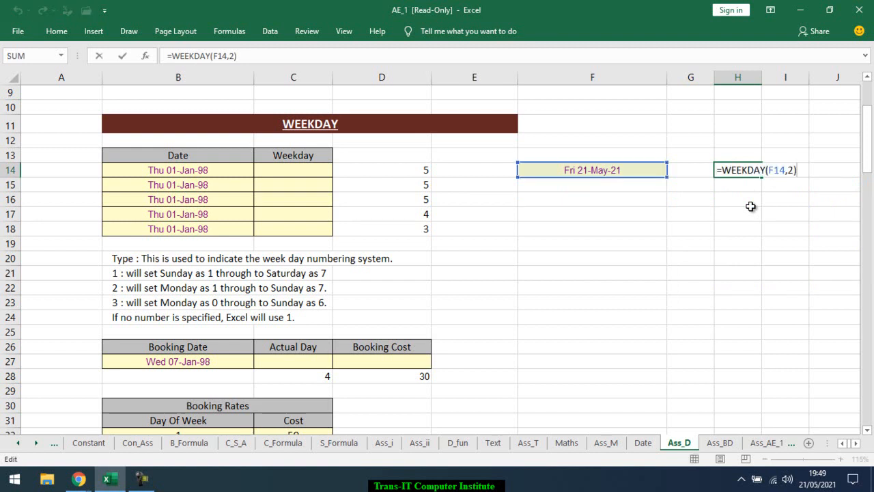
key("BackSpace")
key("BackSpace")
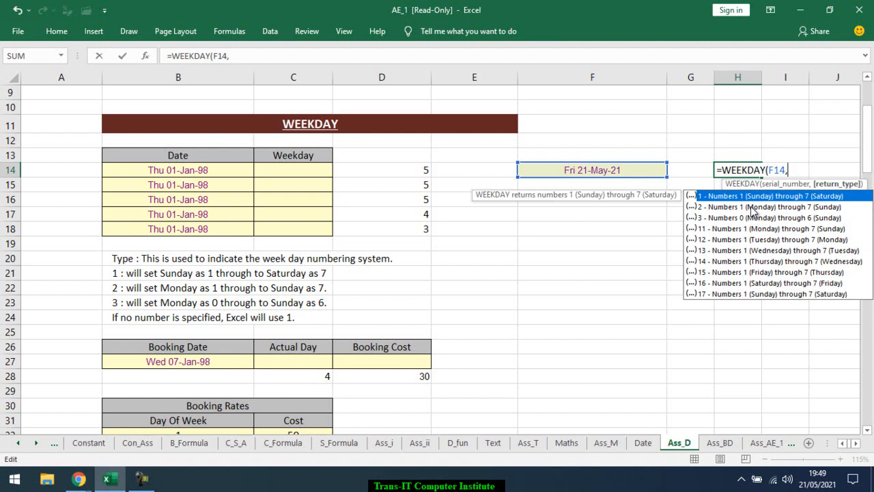
type("1")
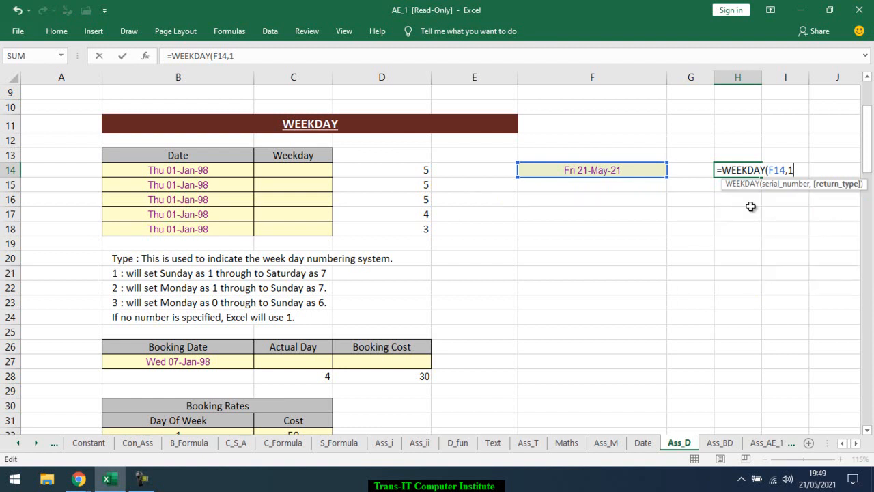
type(")")
key("Return")
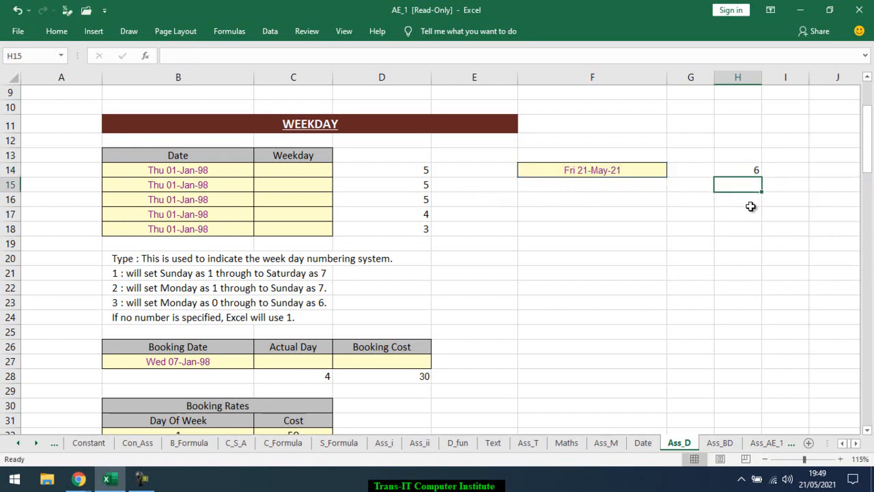
key("Up")
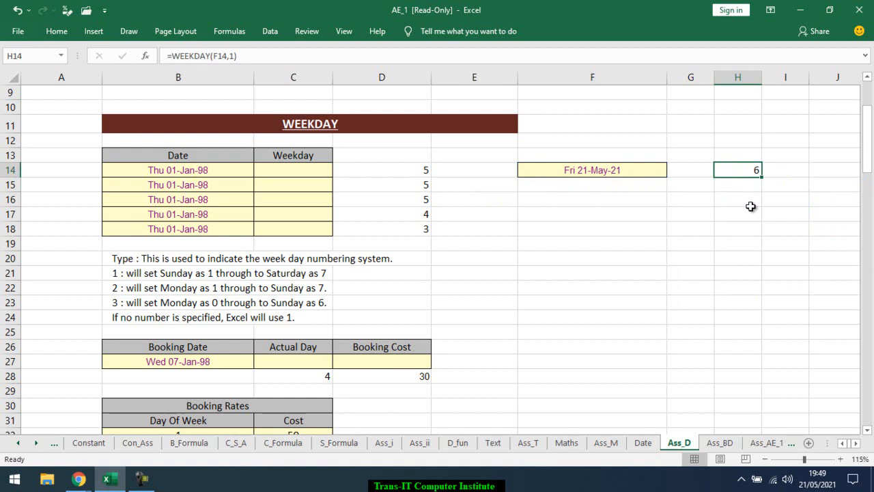
key("Down")
key("Down")
key("Down")
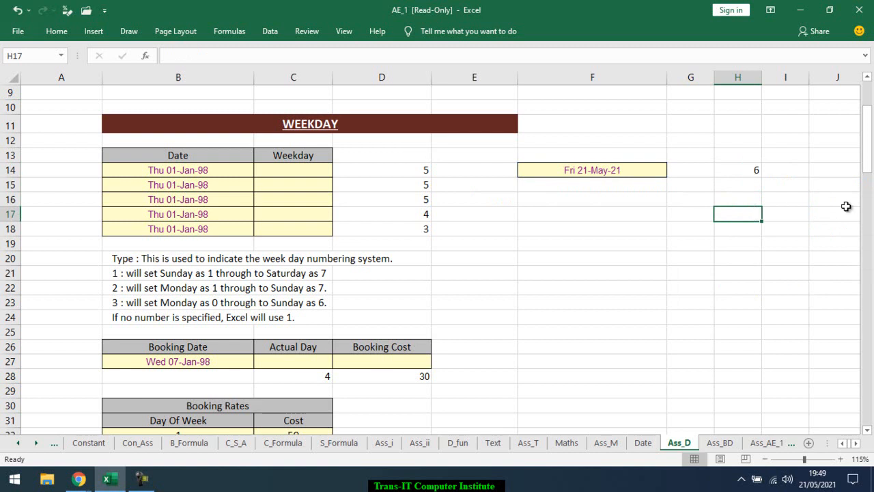
left_click(742, 173)
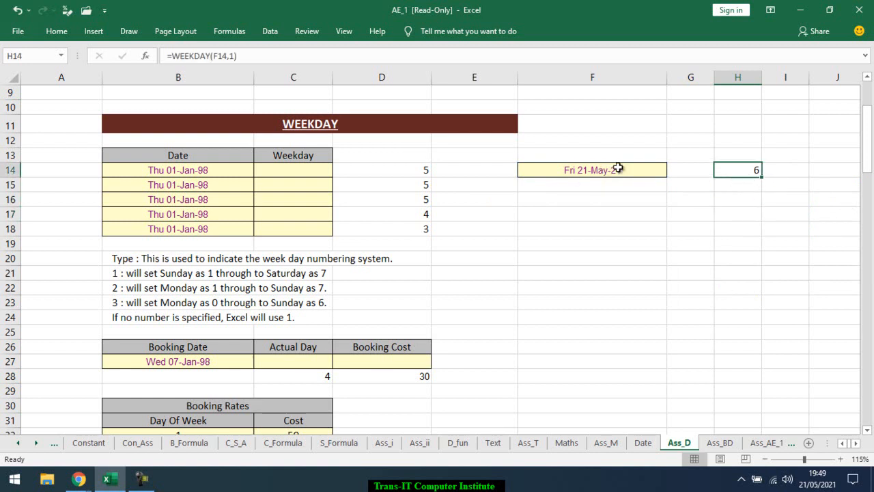
- Switch to the Google Meet call in Chrome, read the participants' chat replies, and return to the Excel workbook
key("alt+Tab")
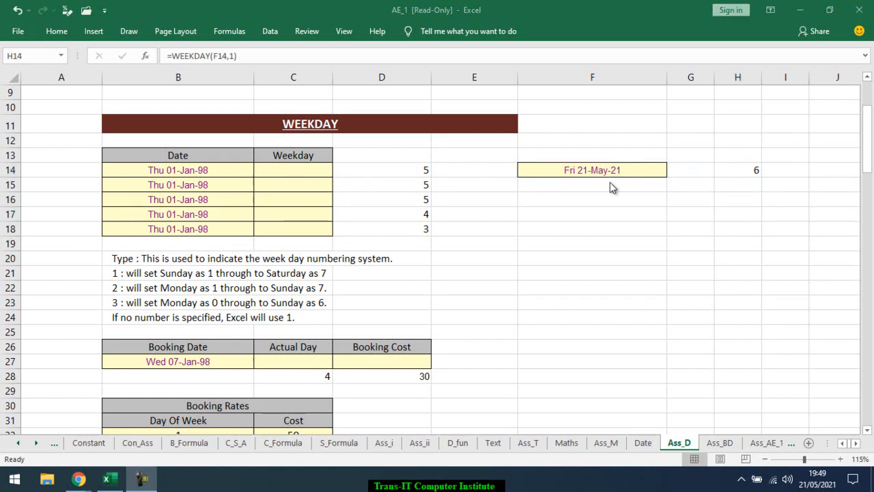
key("alt+Tab")
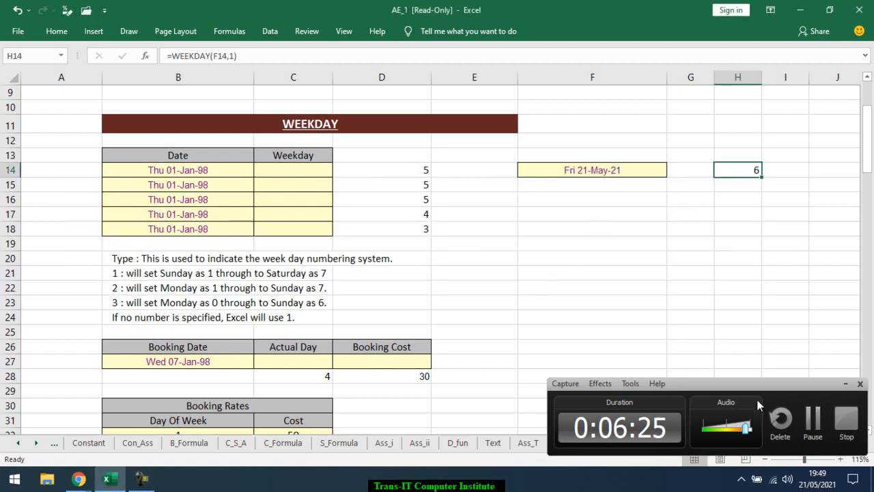
left_click(846, 383)
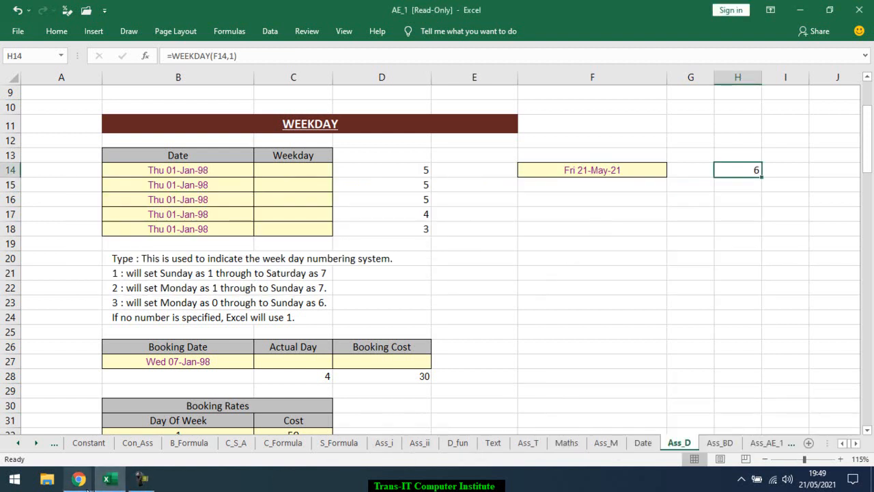
left_click(78, 479)
left_click(128, 426)
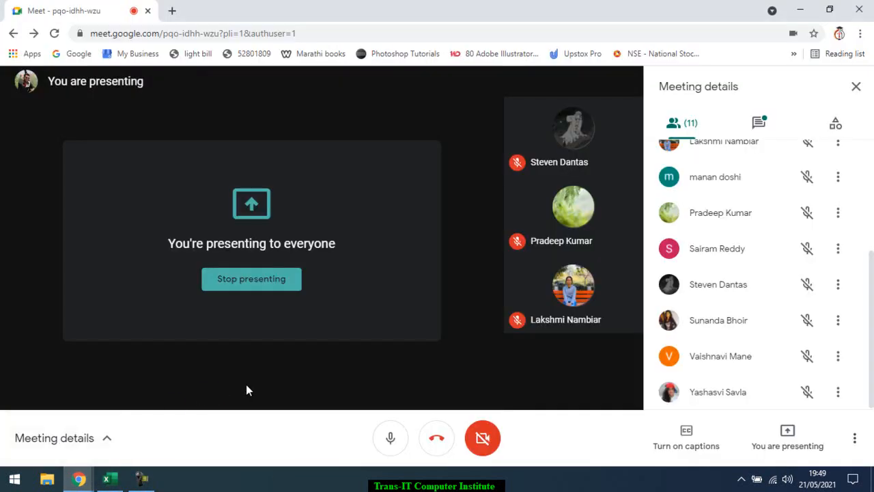
left_click(759, 121)
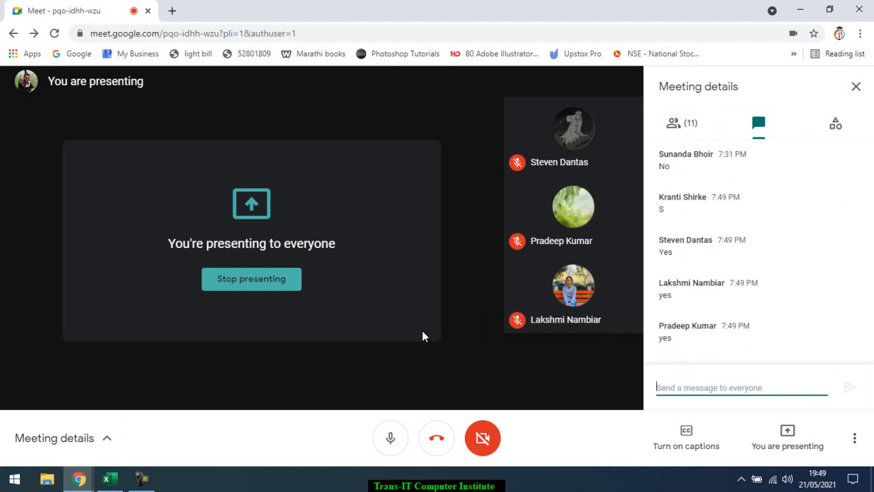
key("alt+Tab")
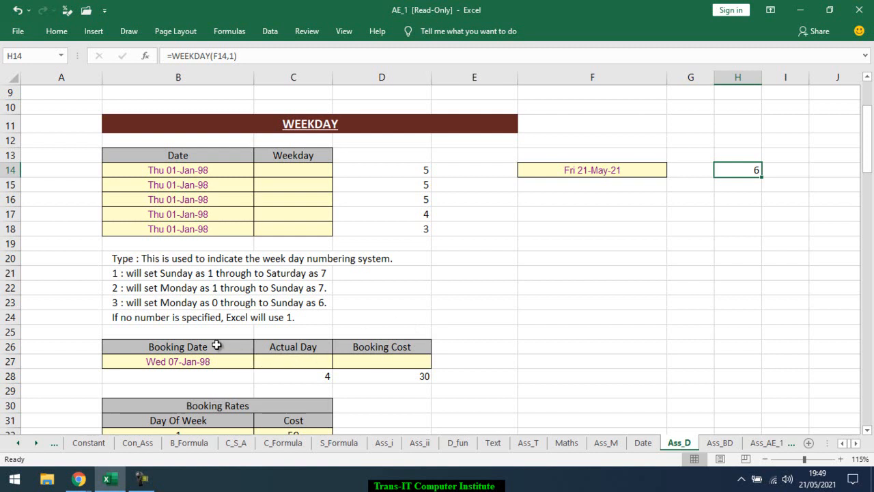
- Examine the Booking Date, Actual Day and Booking Cost cells and the day-by-day costs in the Booking Rates table
scroll(213, 342, "down", 1)
left_click(204, 316)
scroll(278, 316, "down", 1)
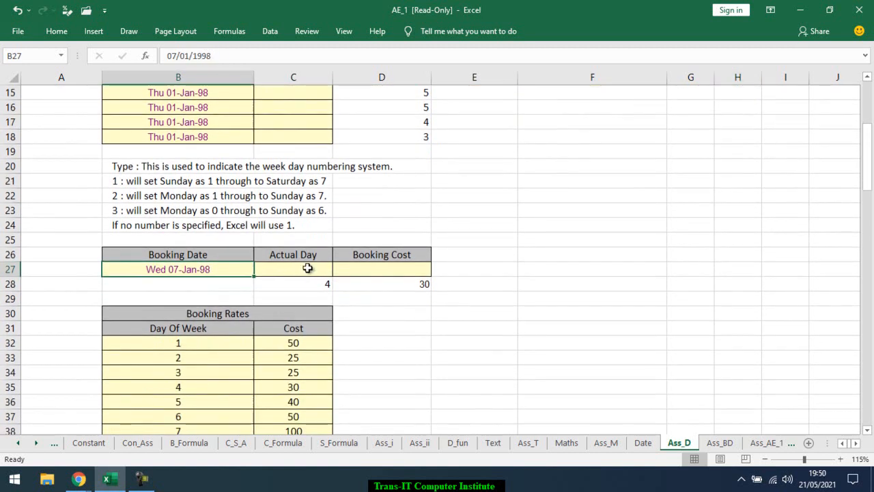
left_click(309, 268)
left_click(377, 268)
scroll(375, 269, "down", 1)
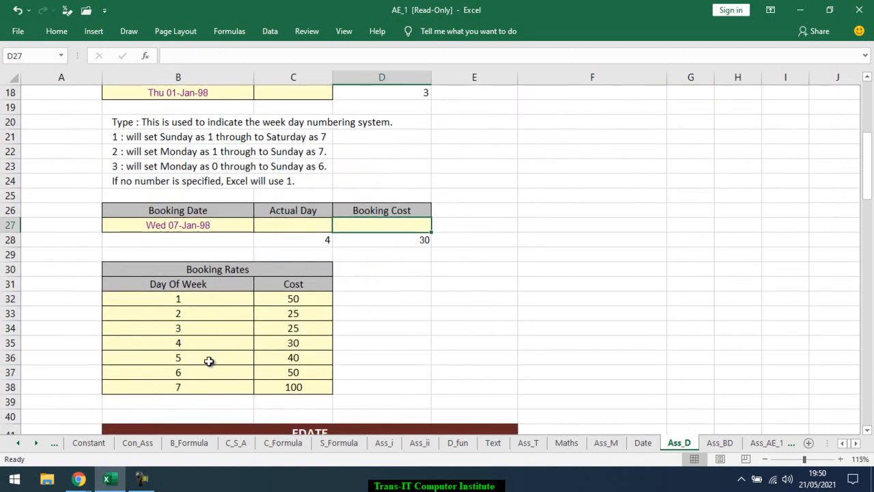
left_click(202, 303)
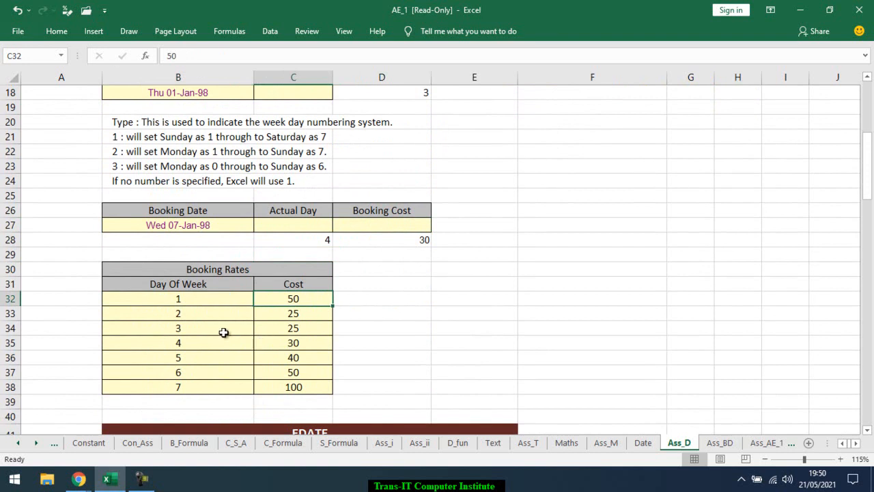
left_click(208, 313)
left_click(290, 315)
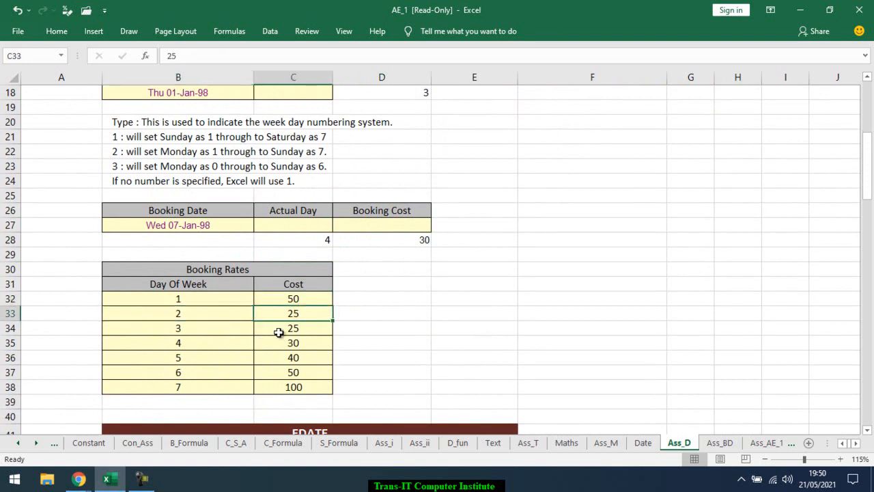
left_click(189, 384)
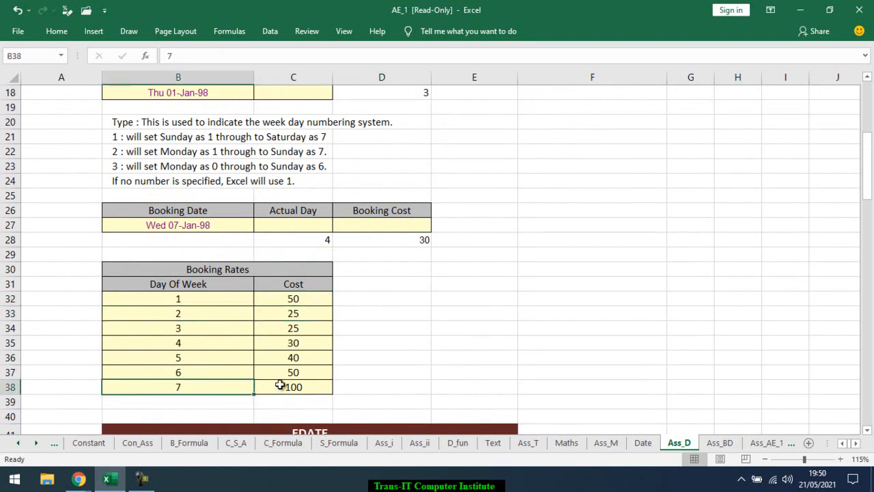
left_click(280, 385)
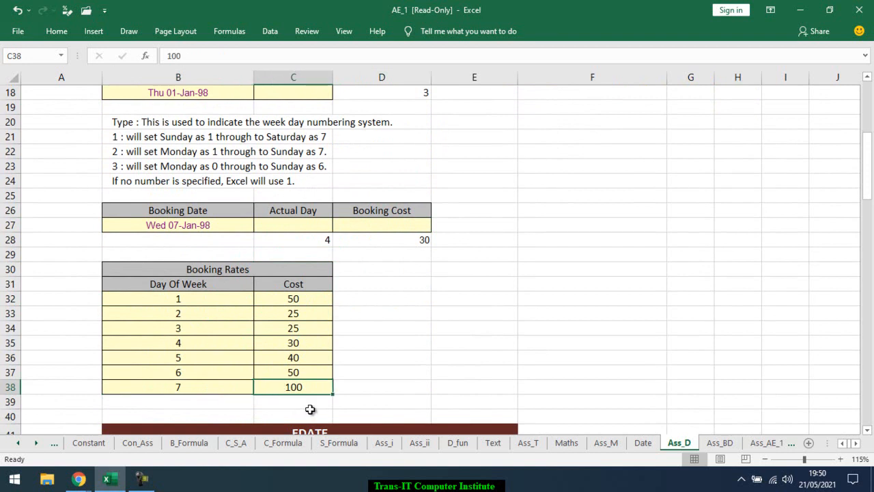
- Enter the formula =WEEKDAY(B27,2) in the Actual Day cell C27 for the booking date
left_click(293, 222)
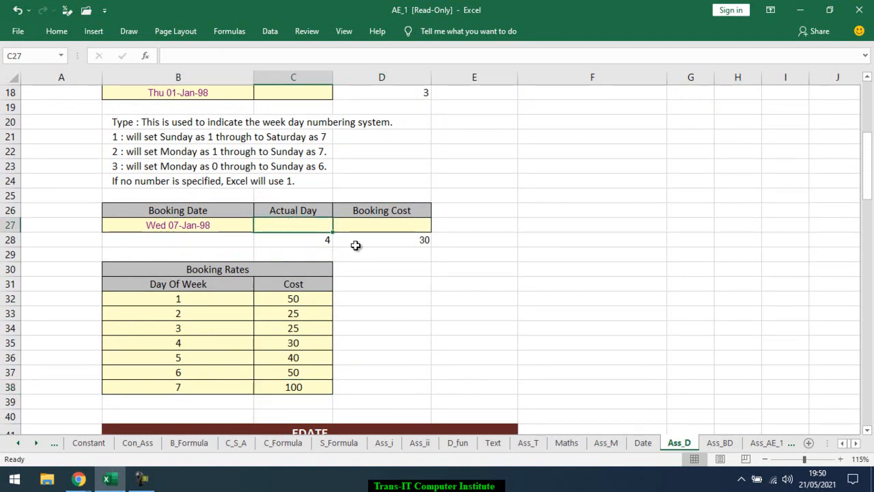
type("=week")
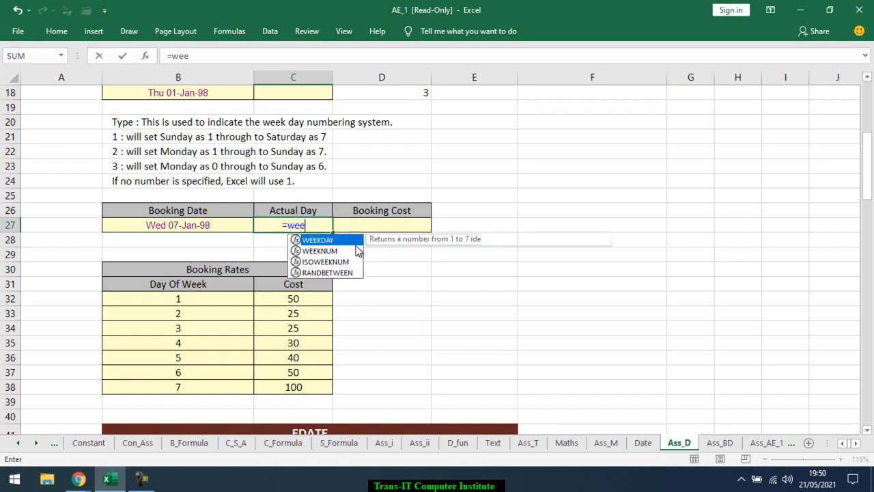
key("Tab")
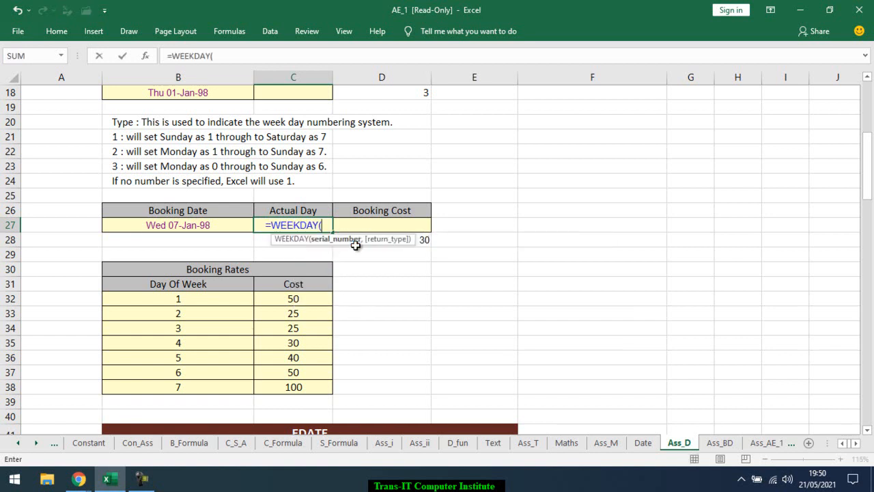
key("Left")
type(",")
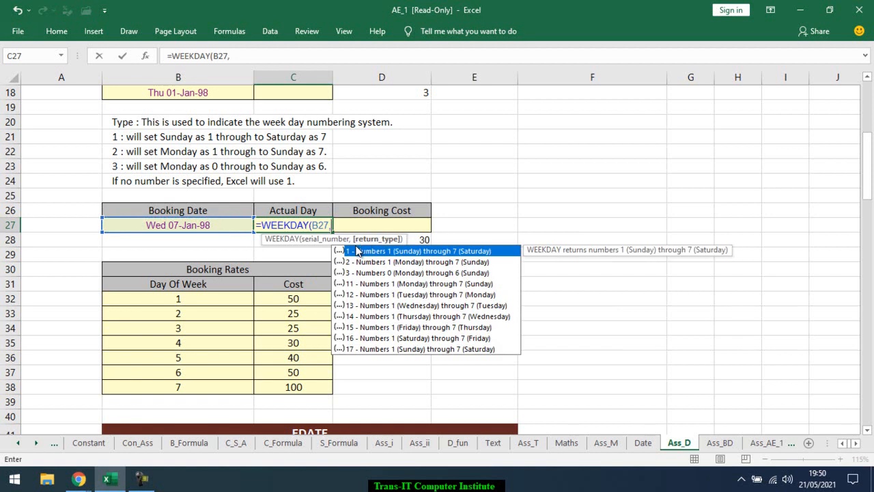
key("Down")
key("Tab")
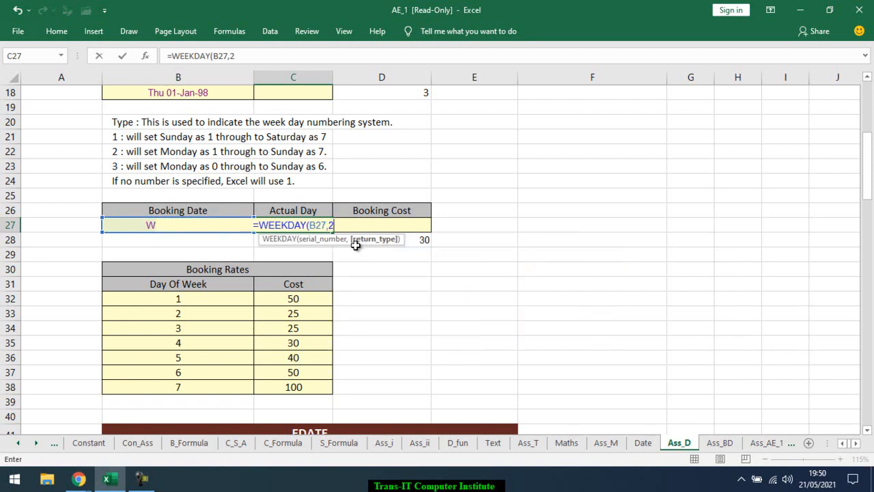
key("Return")
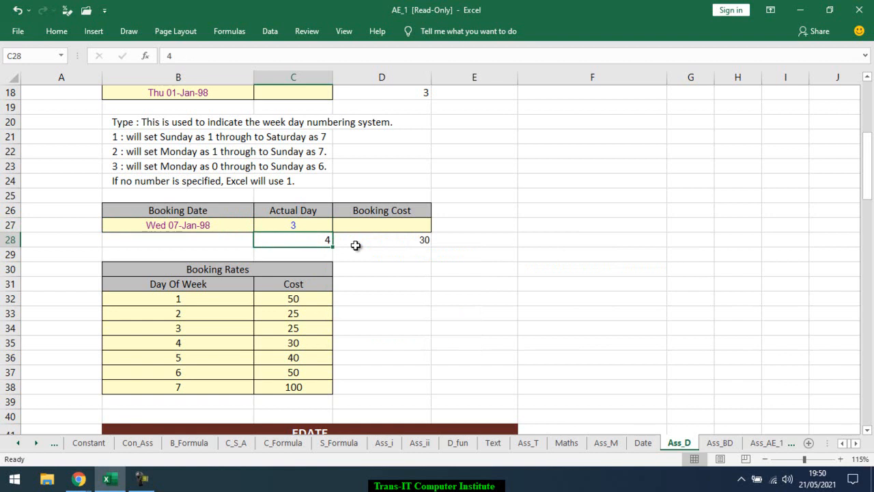
- Change the return type of the Actual Day formula in C27 to 1, making it =WEEKDAY(B27,1)
key("Up")
key("F2")
type(")")
key("BackSpace")
key("BackSpace")
key("BackSpace")
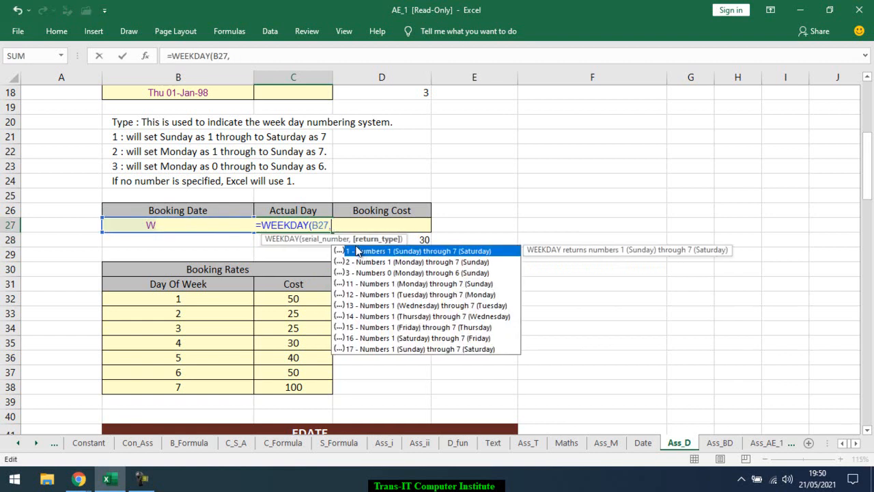
double_click(356, 251)
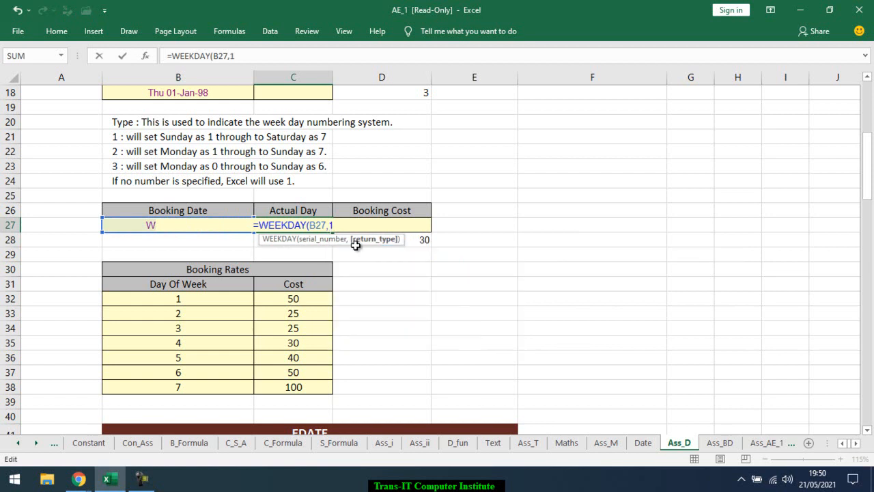
key("Return")
key("Up")
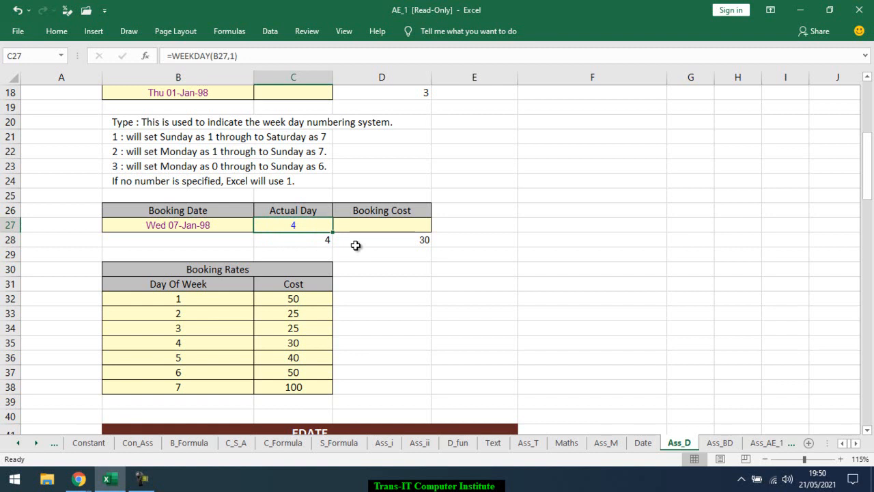
- Start a SUMIF formula in the Booking Cost cell D27 with the Day Of Week numbers B32:B38 as its range
key("Right")
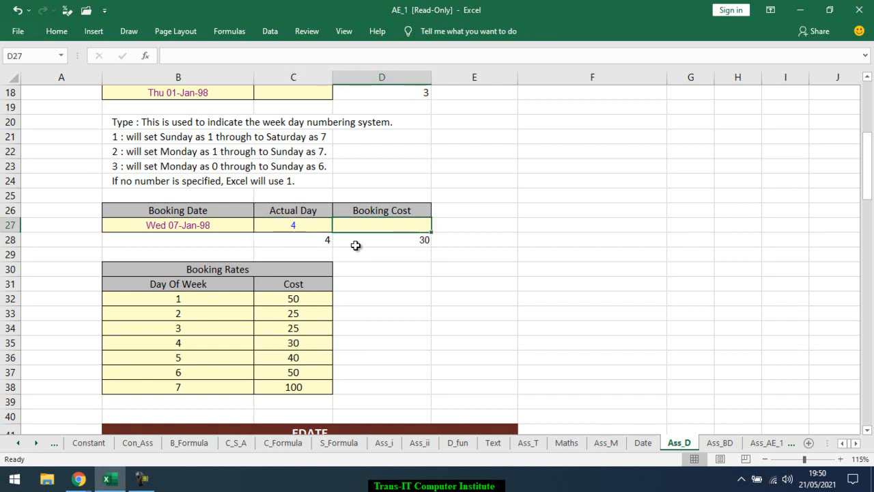
type("=sum")
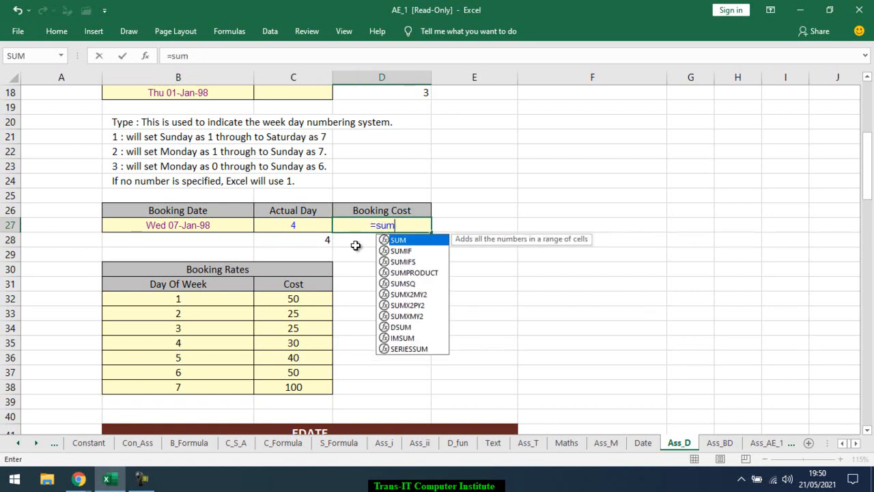
key("Down")
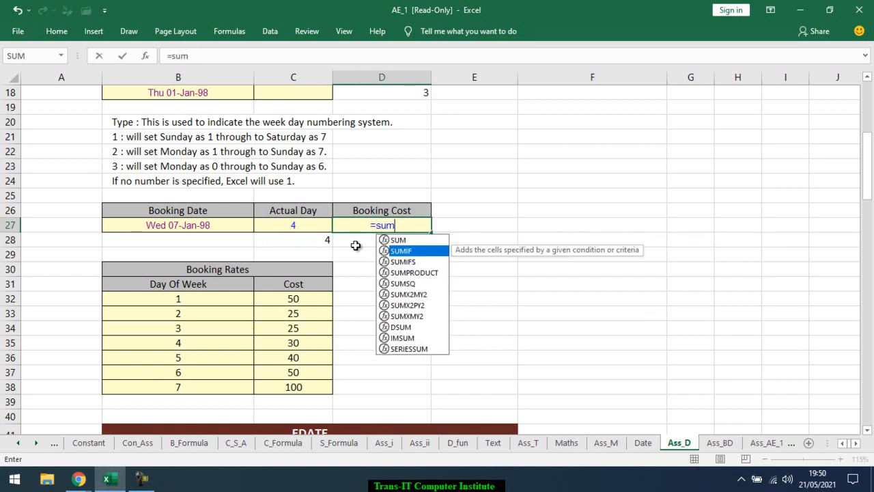
key("Tab")
key("Left")
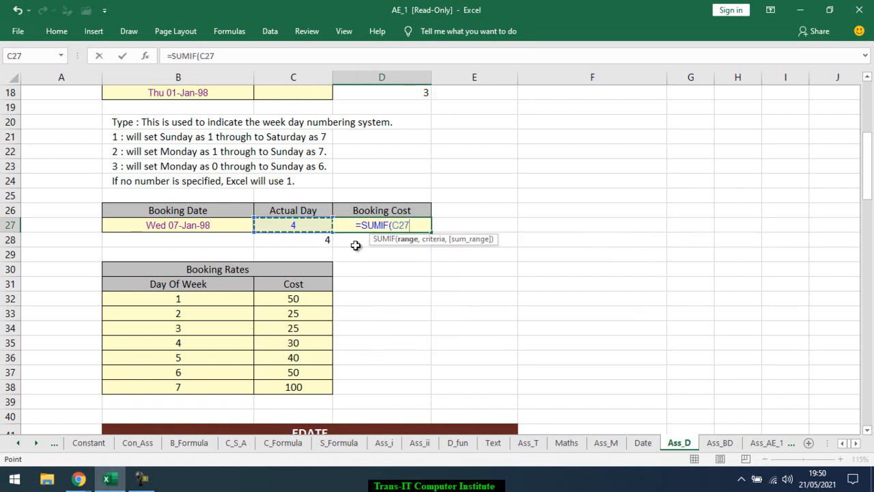
key("Left")
key("Down")
key("Down")
key("Down")
key("Down")
key("Down")
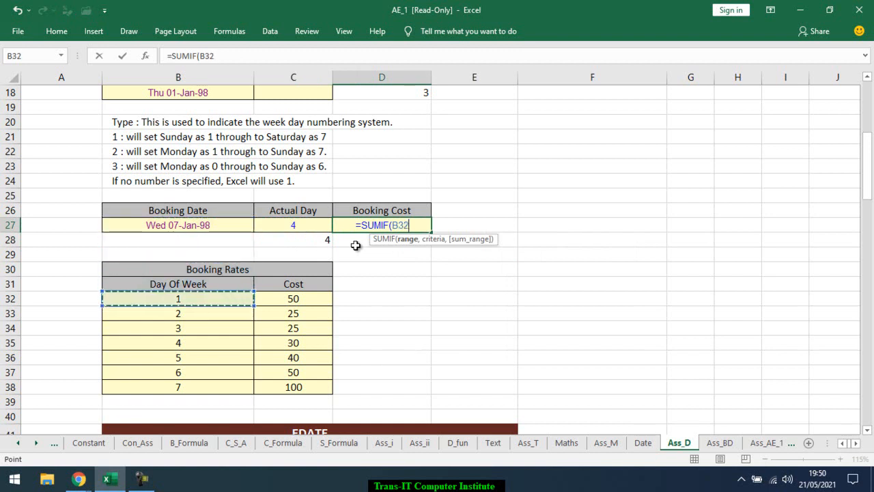
key("ctrl+shift+Down")
type(",")
- Complete the Booking Cost SUMIF with criteria C27 and sum range C32:C38, making it =SUMIF(B32:B38,C27,C32:C38)
key("Left")
key("Left")
key("Right")
type(",")
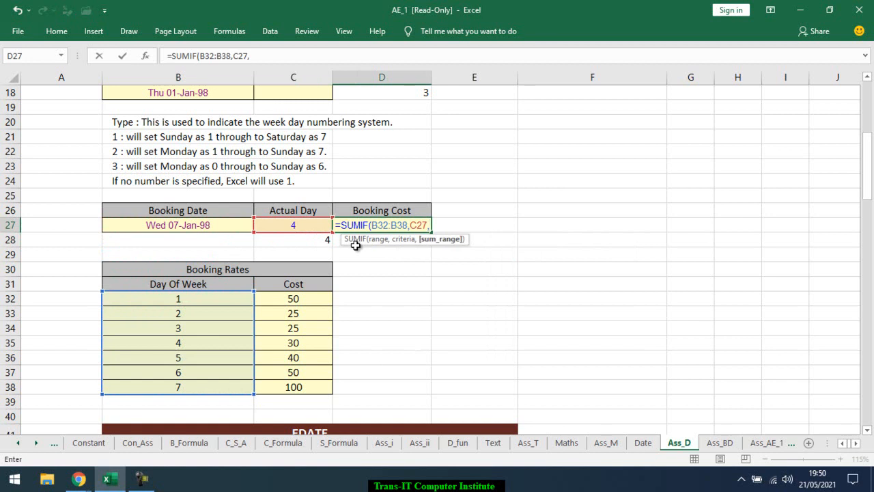
key("Left")
key("Down")
key("Down")
key("Down")
key("Down")
key("Down")
key("Down")
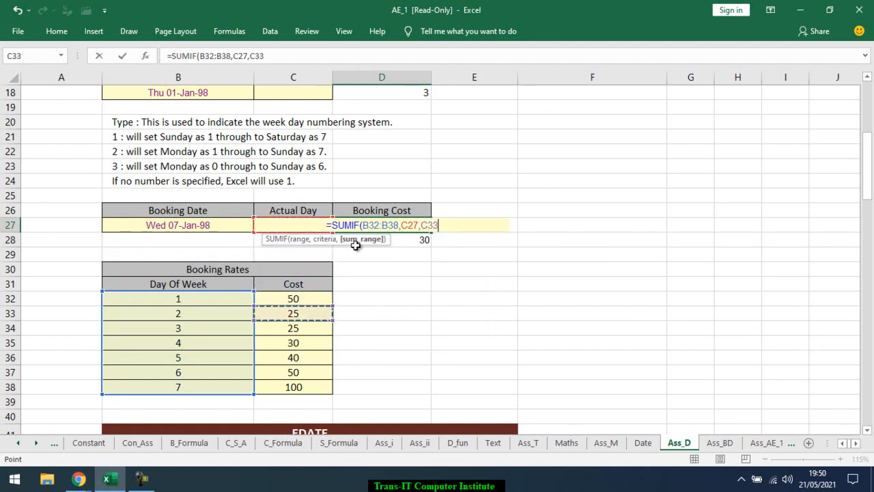
key("Up")
key("ctrl+shift+Down")
key("Return")
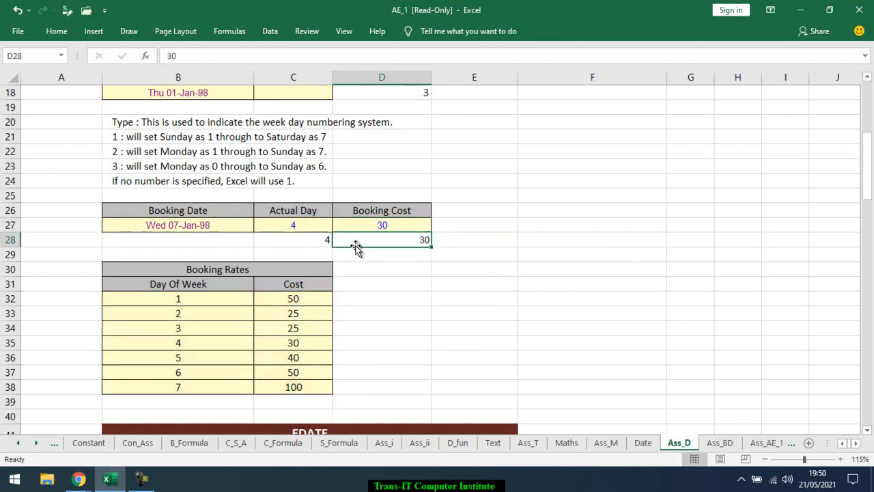
key("Up")
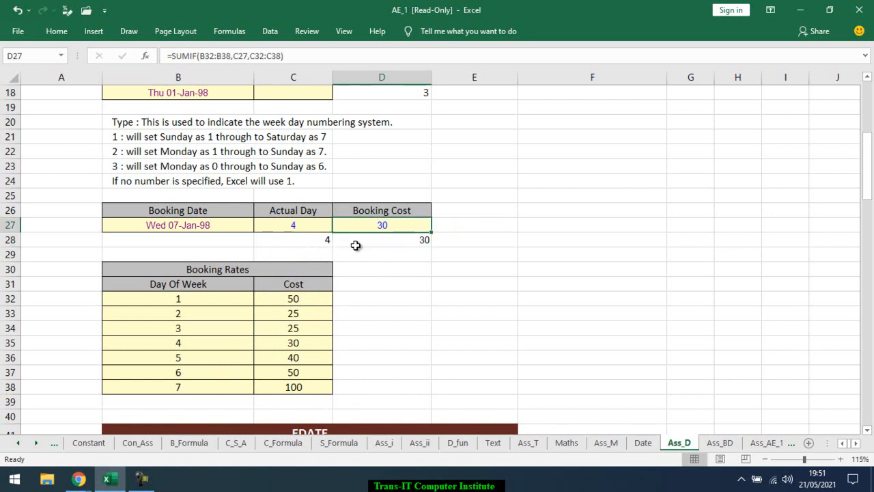
- Replace the booking date in B27 with today's date, 21/05/2021, and check the Booking Cost against the Booking Rates table
left_click(188, 226)
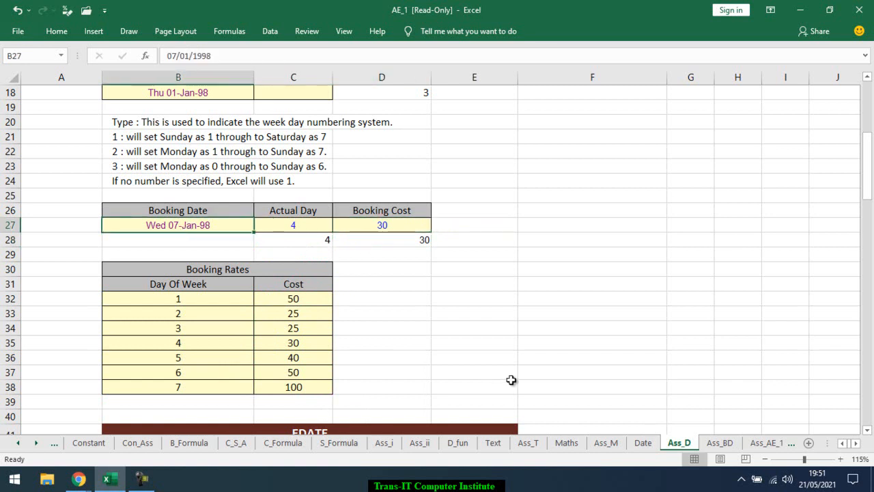
key("ctrl+semicolon")
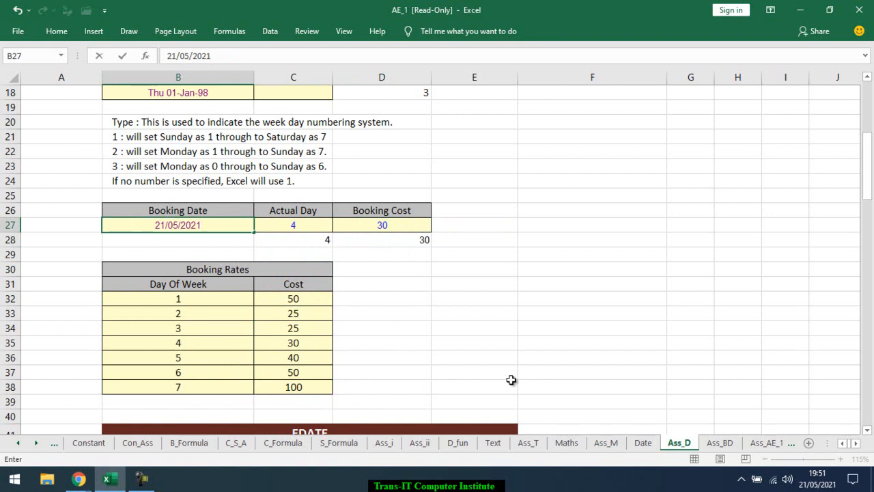
key("Return")
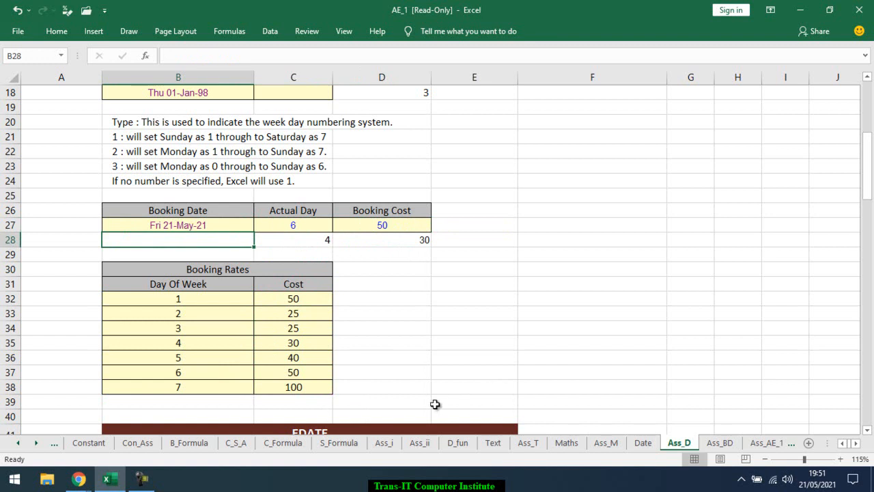
left_click_drag(233, 375, 285, 376)
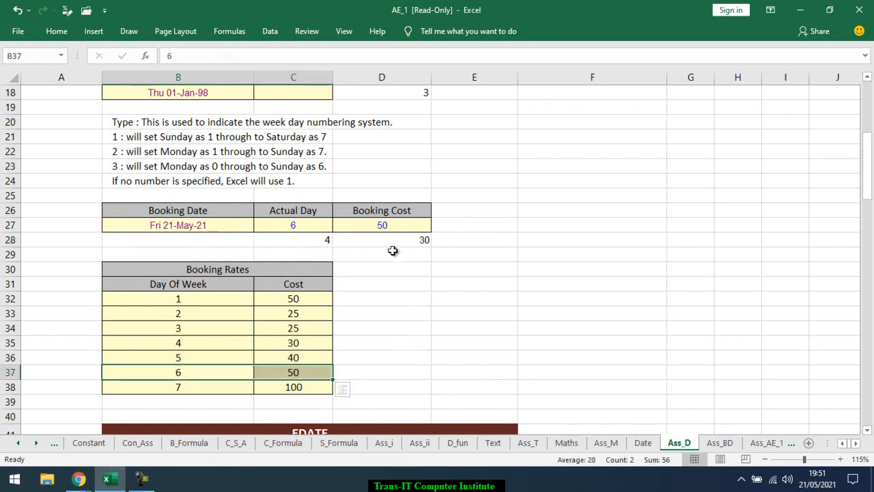
left_click(383, 226)
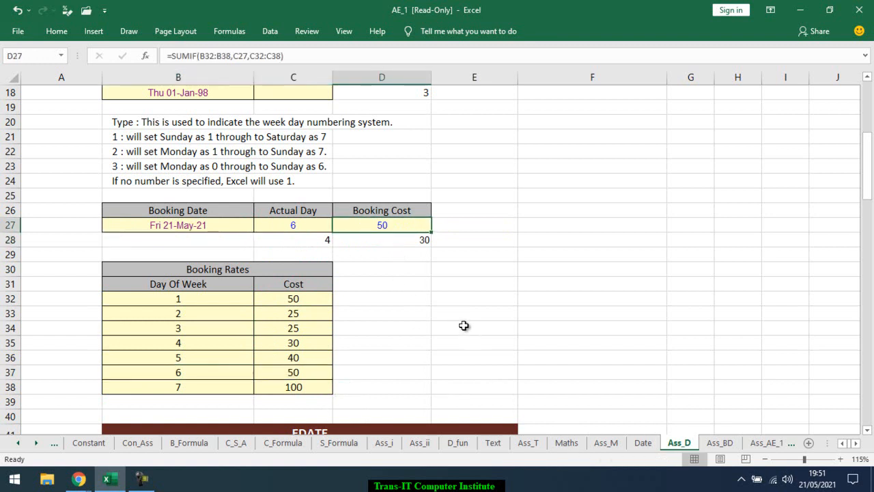
scroll(435, 321, "up", 1)
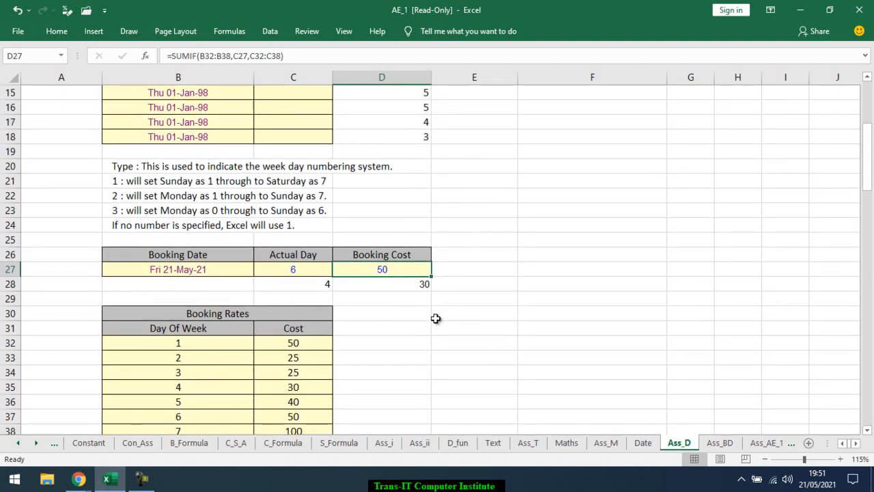
scroll(437, 313, "down", 7)
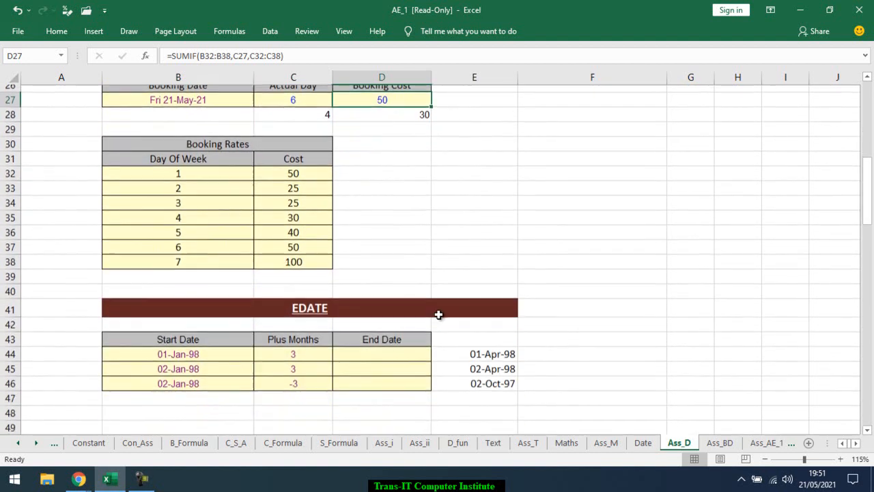
scroll(439, 315, "down", 2)
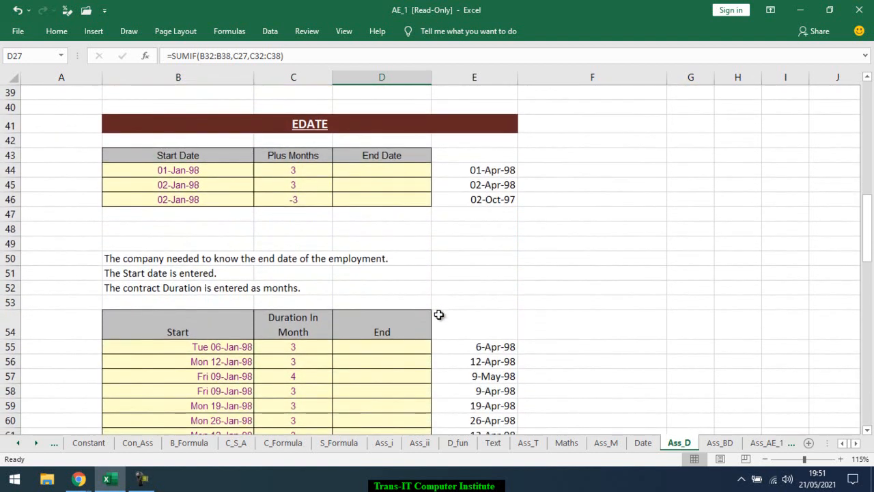
scroll(440, 318, "down", 1)
scroll(440, 319, "up", 1)
left_click(620, 231)
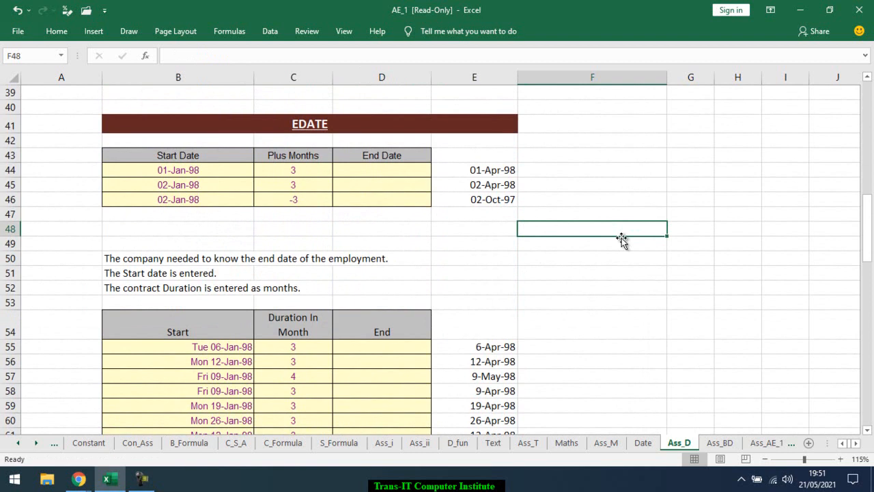
type("=ed")
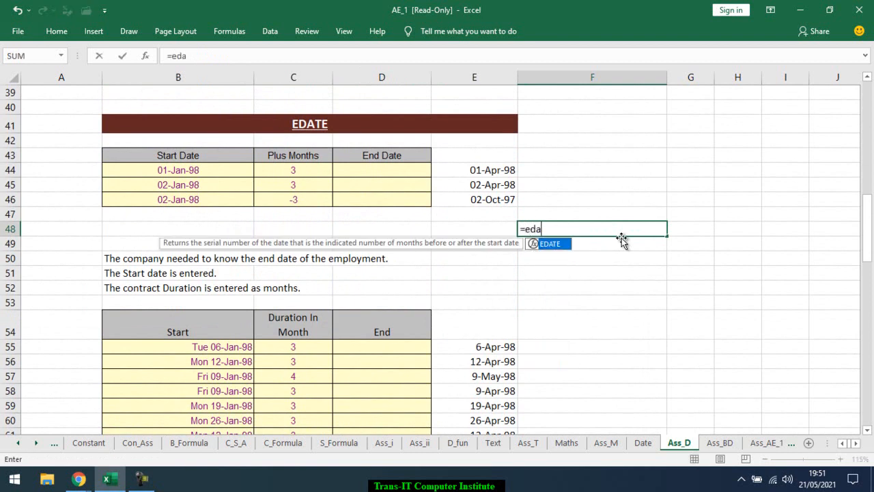
type("a")
key("Tab")
key("BackSpace")
type("(")
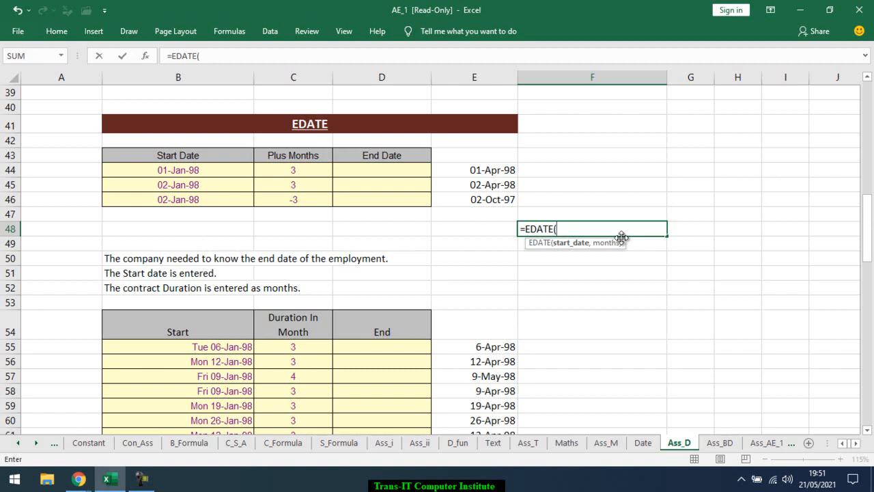
key("Escape")
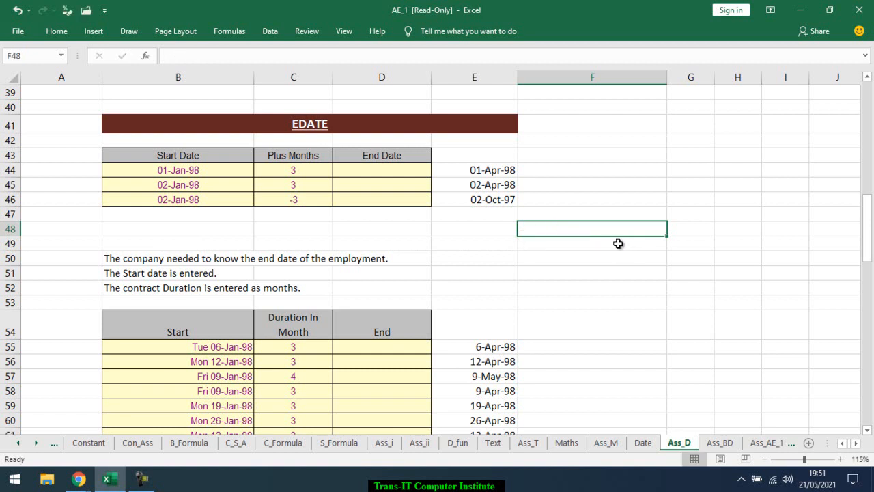
- Copy the 23 October 2017 date from cell E2 of the Date sheet into cell F48 of the Ass_D sheet
left_click(646, 444)
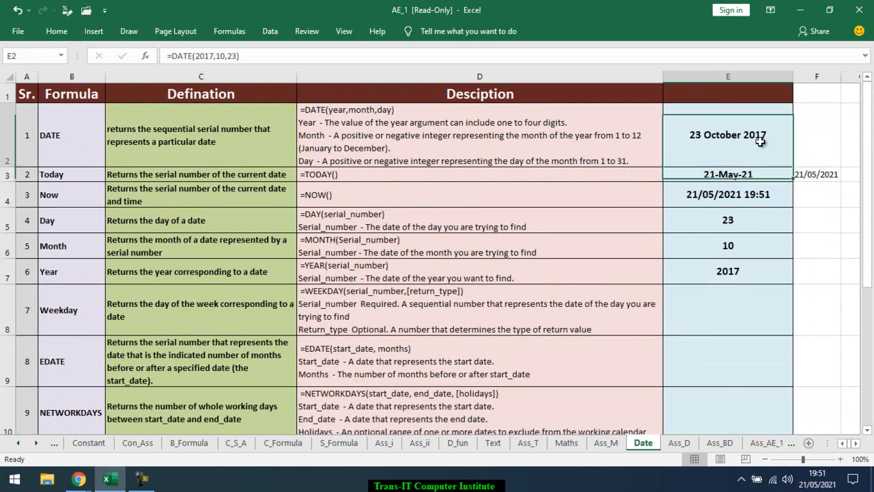
key("ctrl+c")
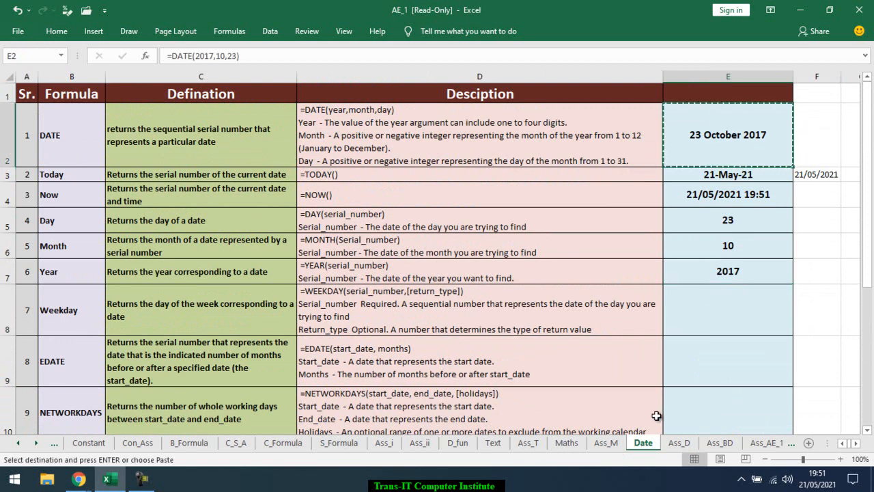
left_click(678, 443)
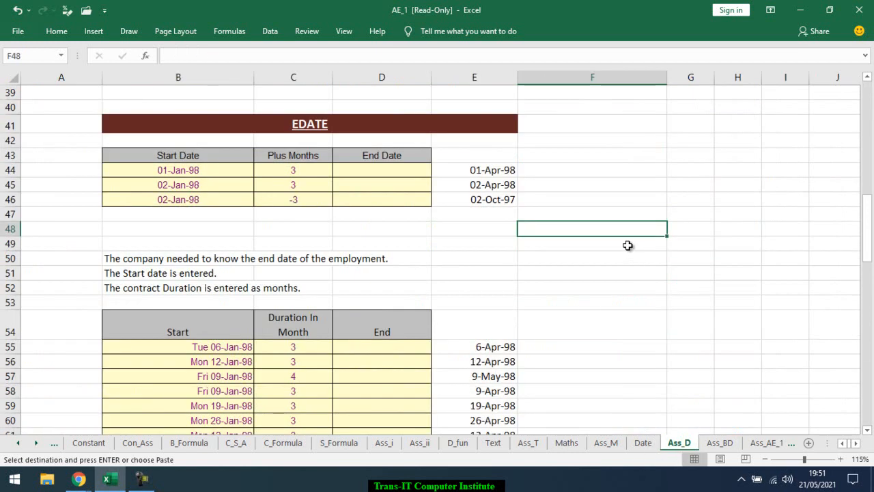
key("ctrl+v")
- Enter the formula =EDATE(F48,100) in cell G48, beside the copied date
left_click(707, 233)
type("=ed")
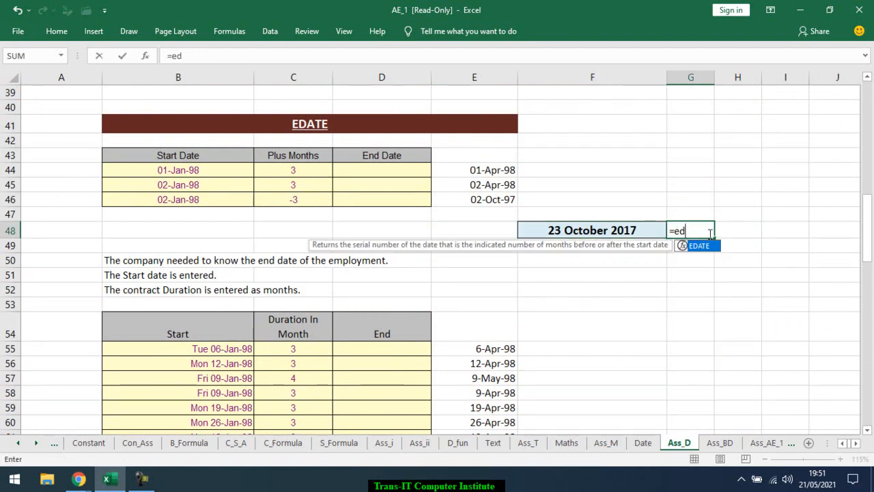
key("Tab")
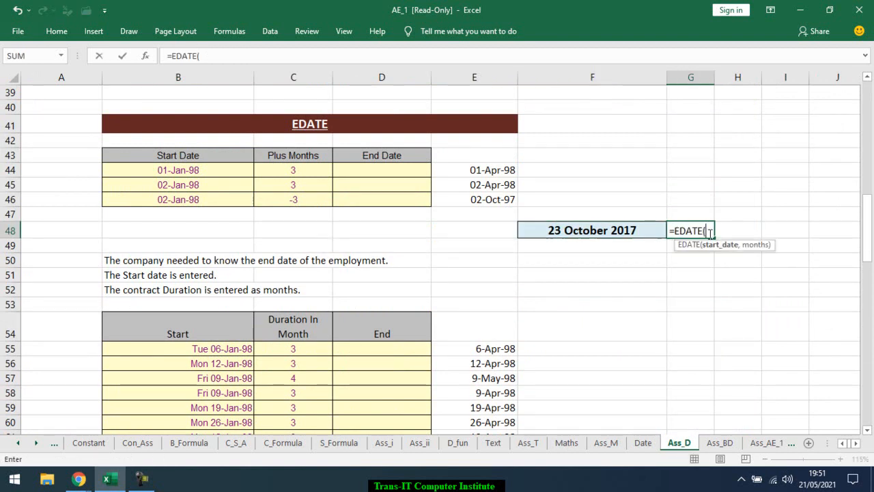
key("Left")
type(",")
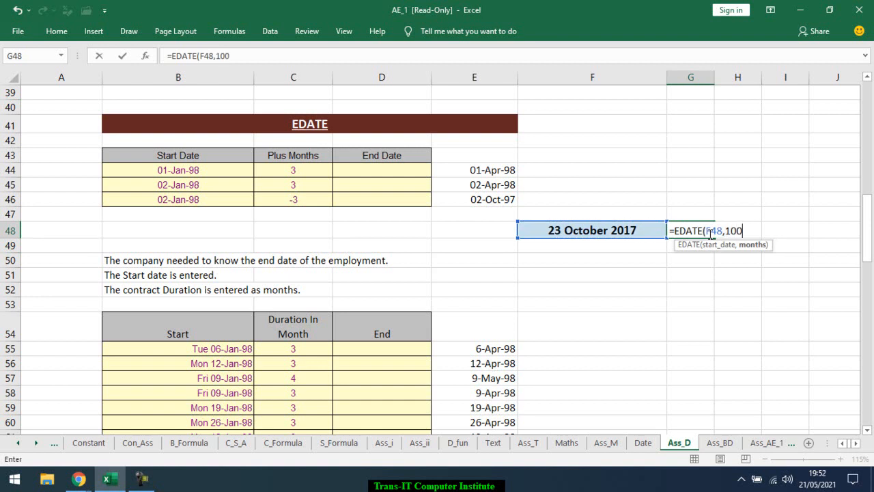
type("100)")
key("Return")
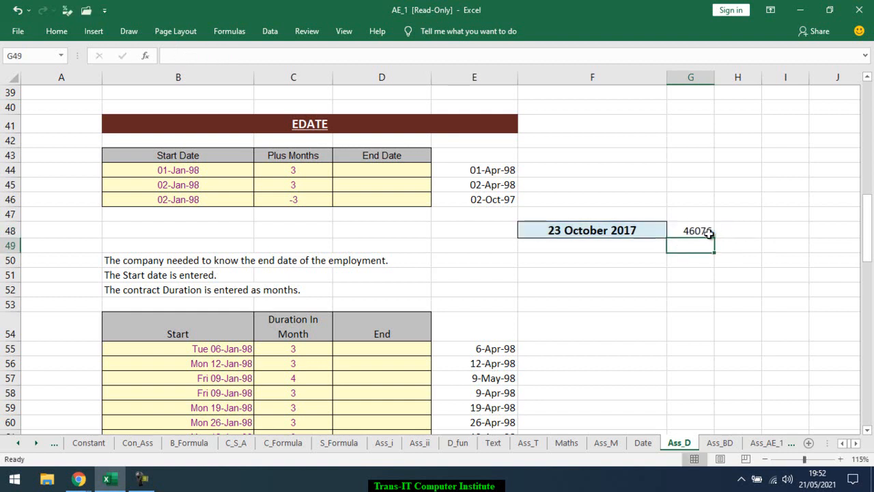
left_click(709, 233)
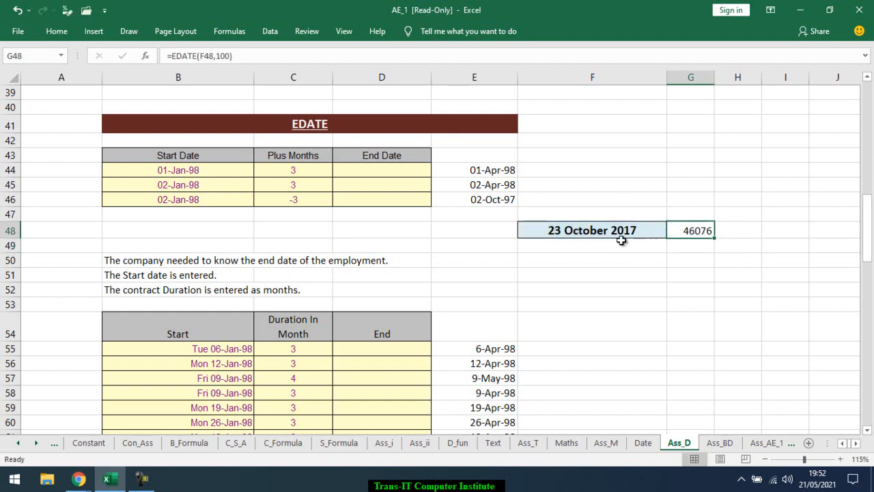
- Apply the date format of Start Date cell B45 to F48:G48 with Format Painter and widen column G
left_click(234, 181)
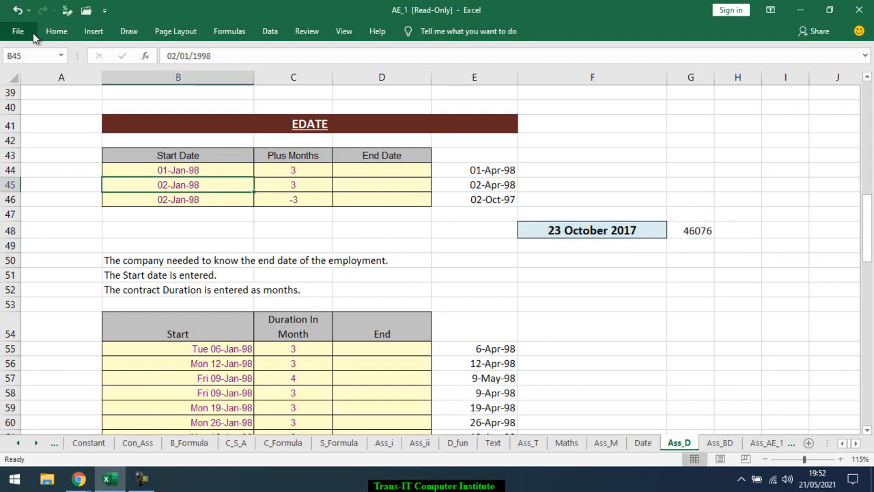
left_click(55, 32)
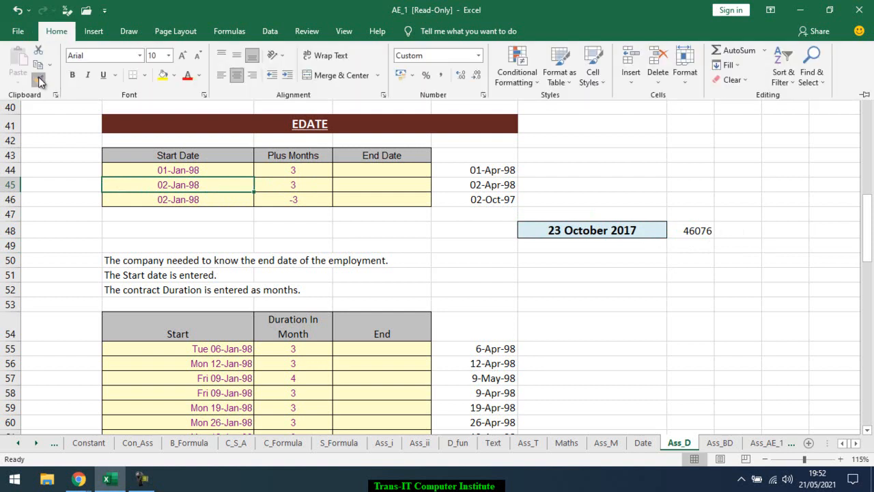
left_click(39, 77)
left_click(647, 232)
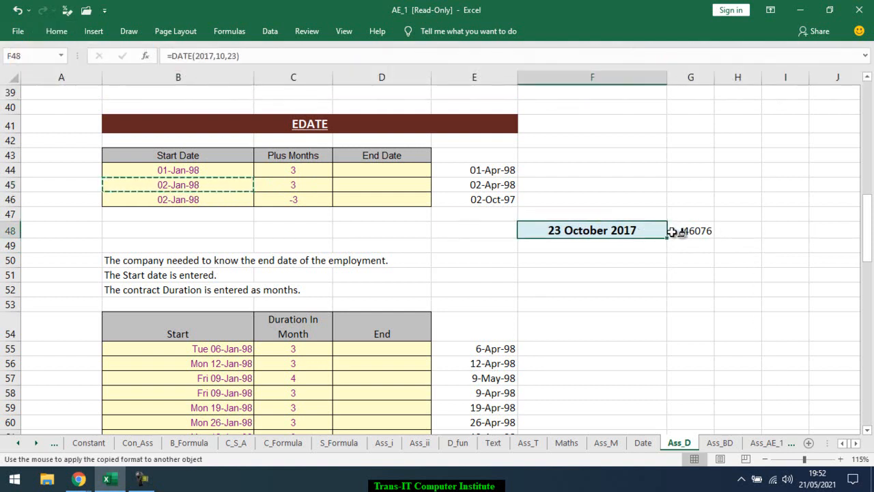
left_click_drag(648, 232, 691, 230)
left_click(698, 258)
left_click_drag(714, 78, 742, 78)
left_click(705, 227)
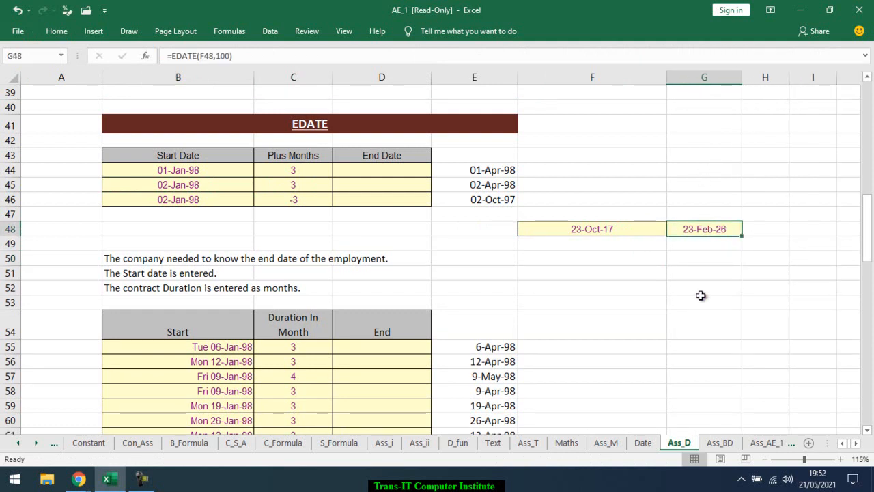
- Change the months argument of the EDATE formula in G48 to 50
double_click(704, 228)
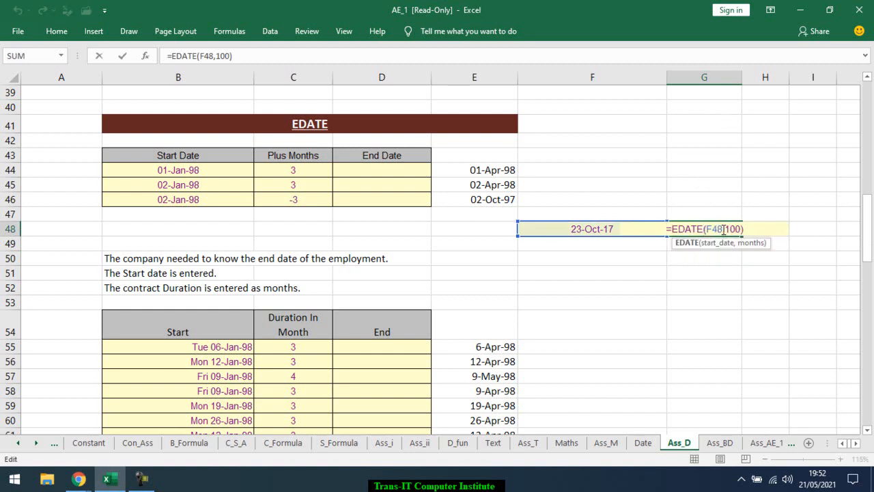
left_click(730, 229)
key("BackSpace")
key("Delete")
type("5")
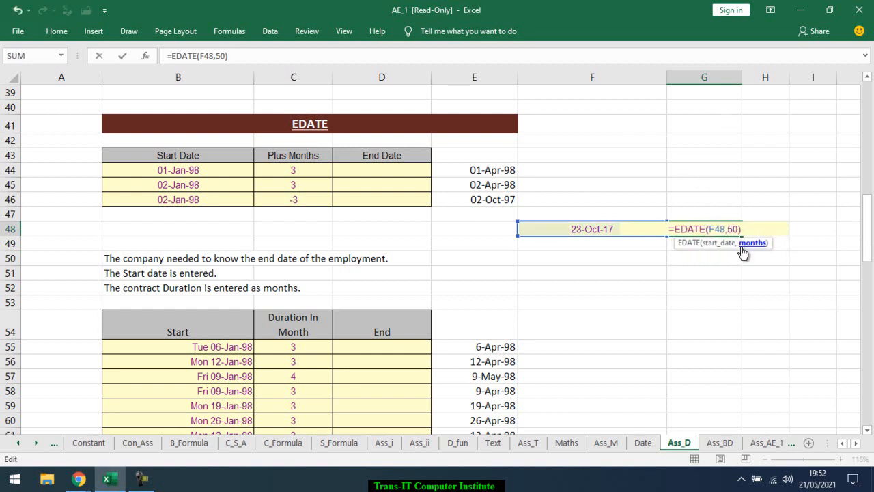
key("Return")
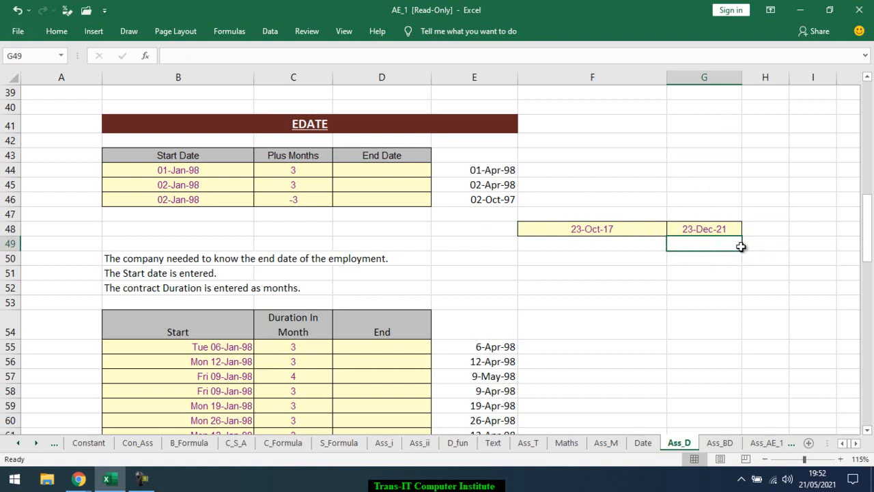
- Check the first Start Date and Plus Months cells, and set the months argument of G48's EDATE formula to -10
left_click(198, 171)
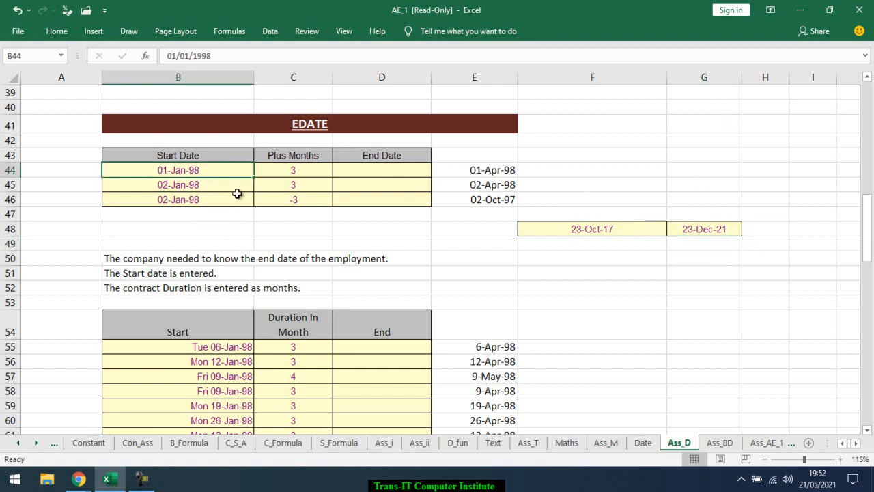
left_click(280, 168)
left_click(684, 232)
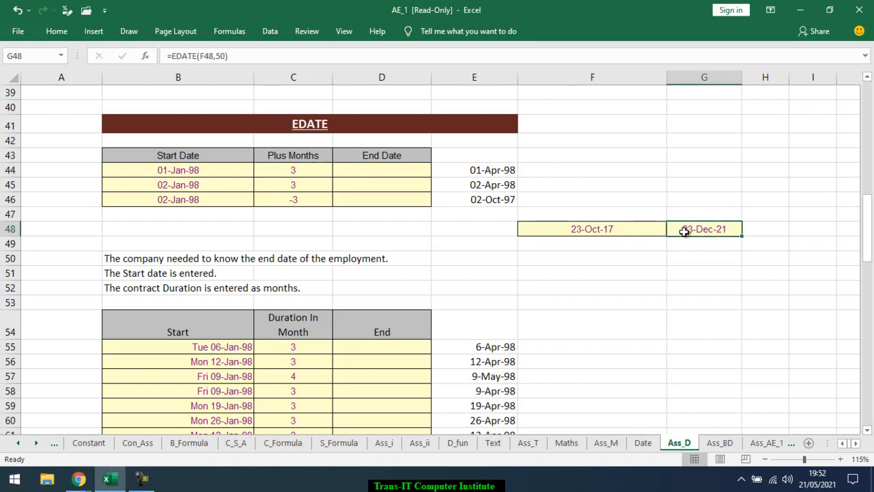
double_click(684, 232)
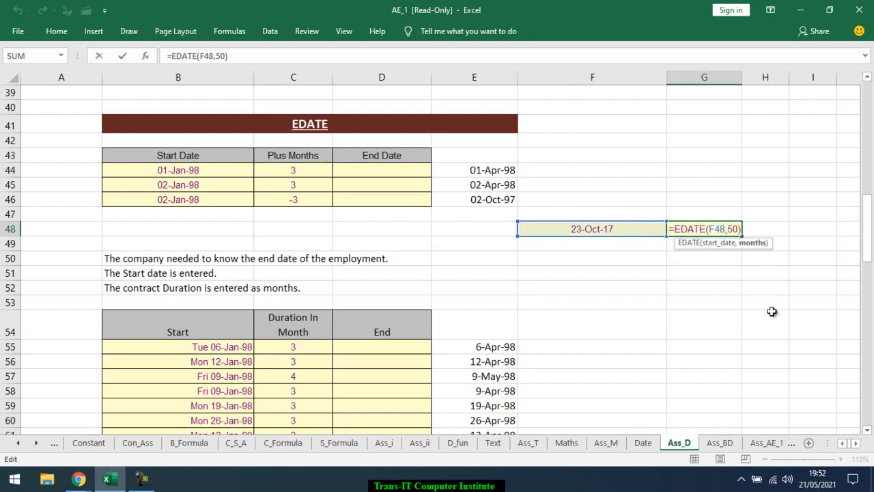
key("Delete")
key("Delete")
type("-10")
key("Return")
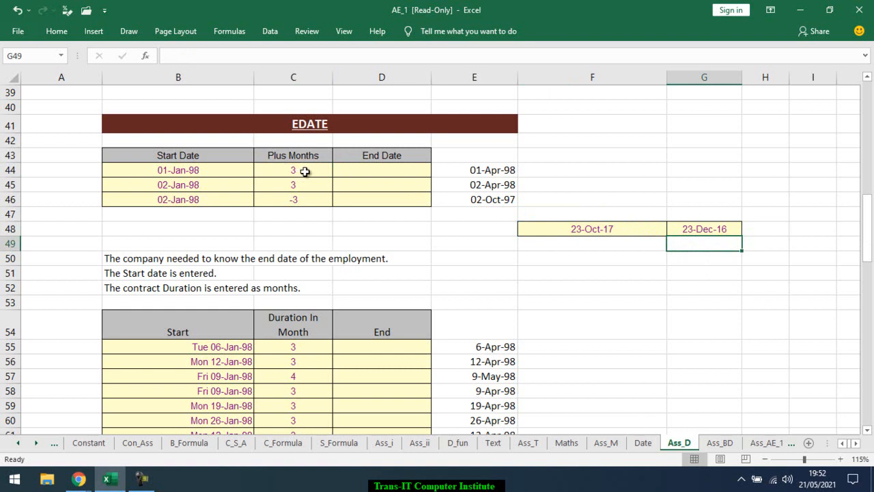
- Enter the formula =EDATE(B44,C44) in the first End Date cell, D44, of the EDATE table
left_click(359, 175)
type("=eda")
key("Tab")
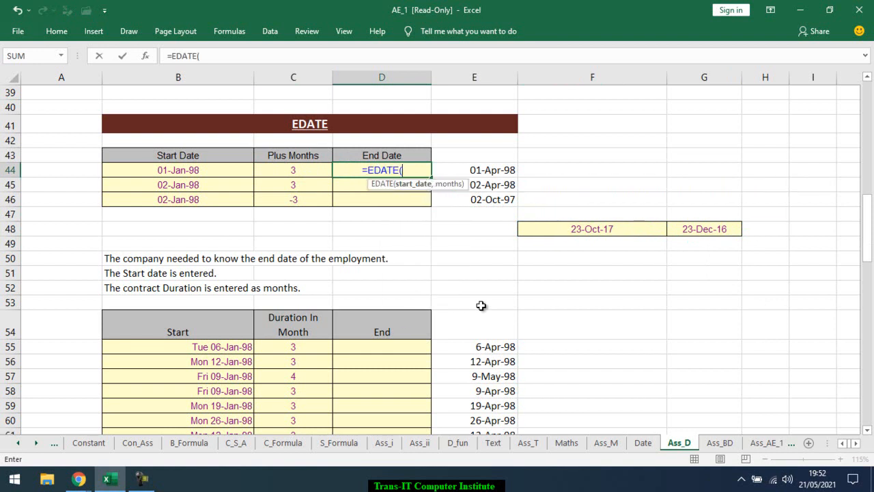
key("Left")
key("Left")
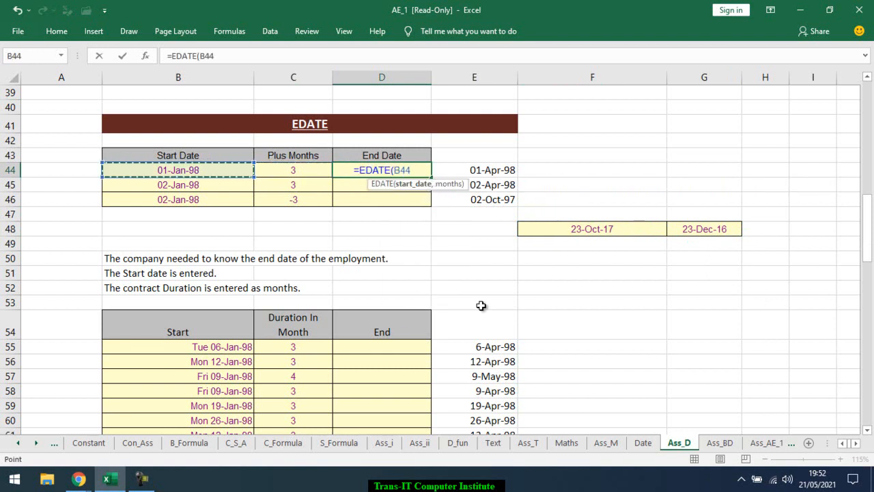
type(",")
key("Left")
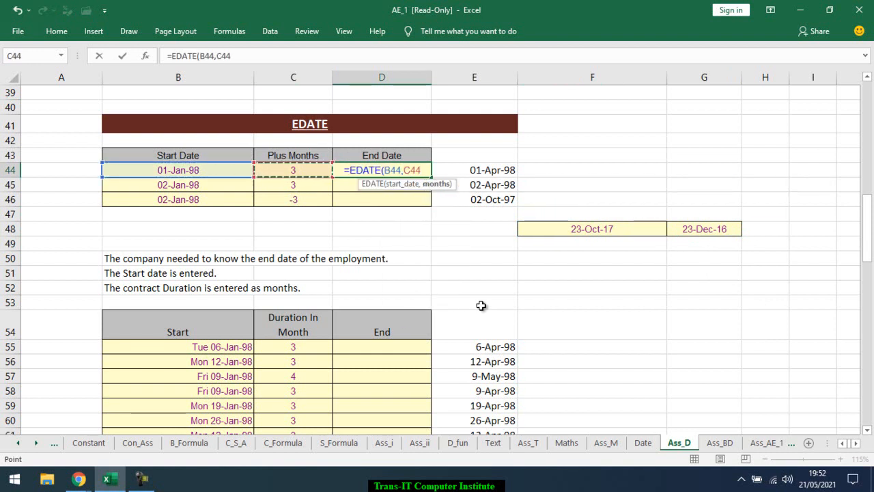
key("Return")
key("Up")
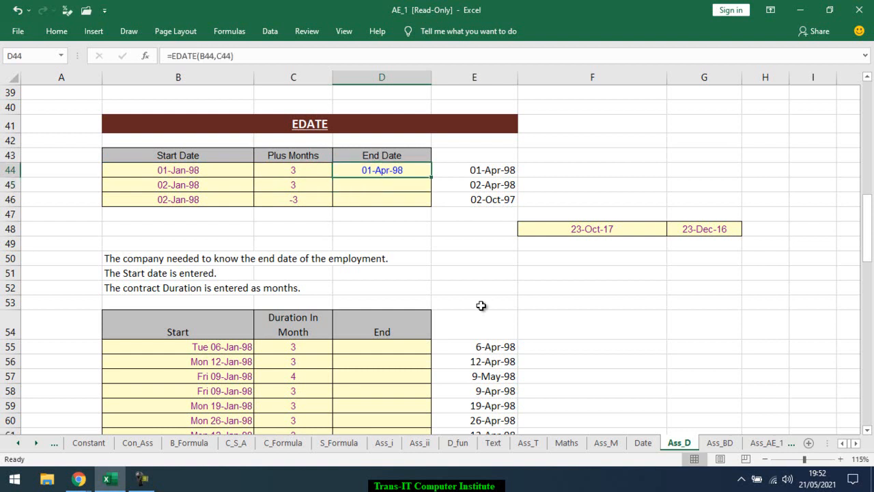
- Fill the EDATE formula from D44 down to End Date cell D46 and check the formula in D46
left_click_drag(431, 172, 418, 207)
key("ctrl+z")
left_click(400, 200)
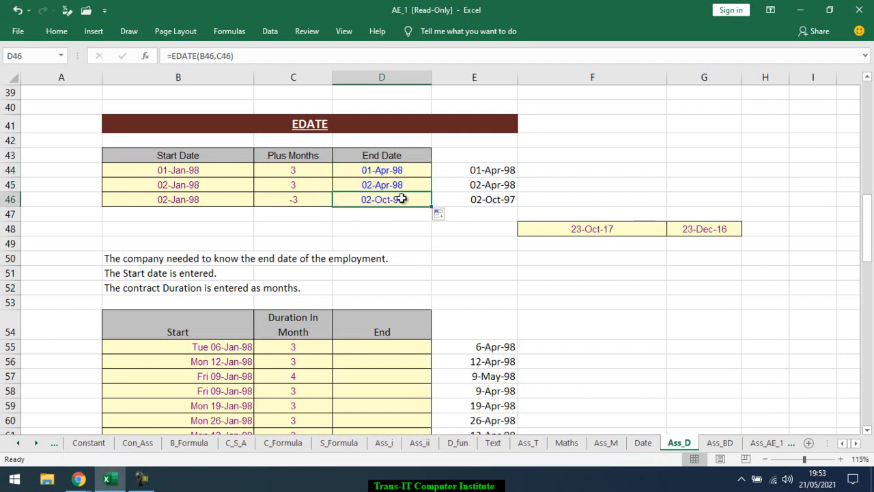
- Examine the employment end-date exercise below the EDATE table, including its instructions and the Start, Duration In Month and End columns
scroll(387, 228, "down", 2)
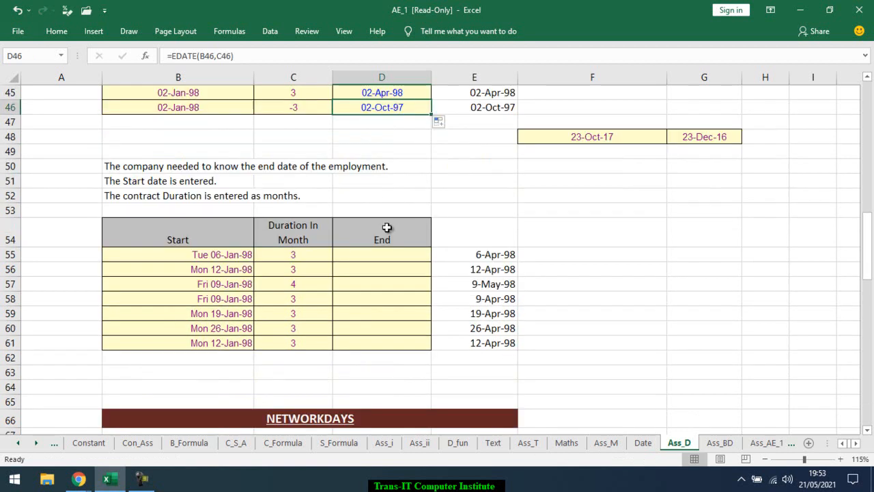
scroll(371, 228, "down", 1)
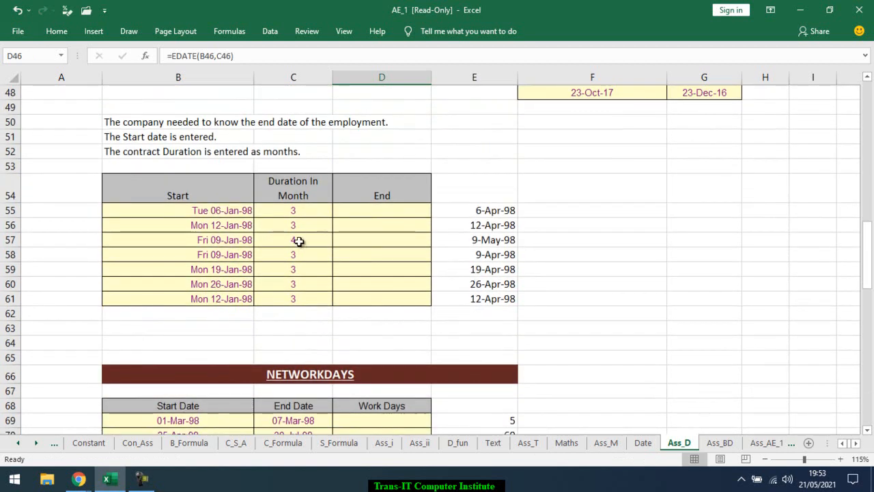
scroll(319, 251, "down", 3)
scroll(321, 249, "down", 2)
scroll(322, 244, "up", 5)
scroll(332, 254, "down", 1)
left_click(231, 125)
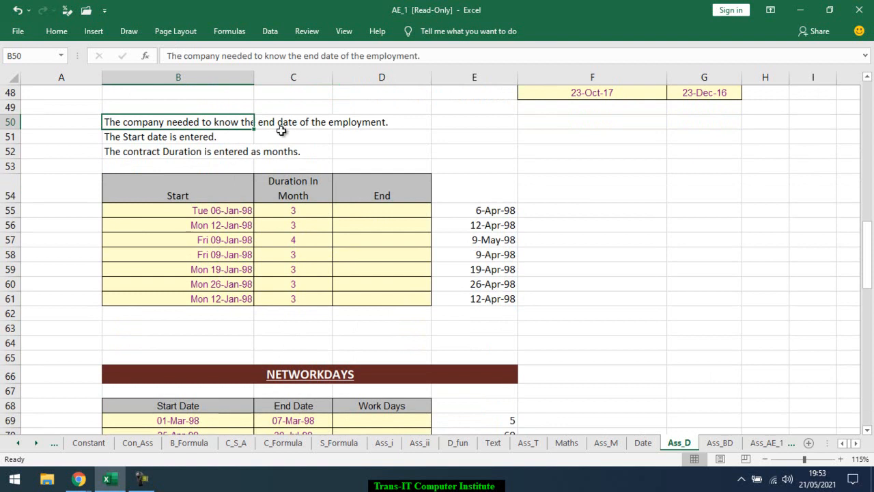
left_click_drag(314, 210, 315, 300)
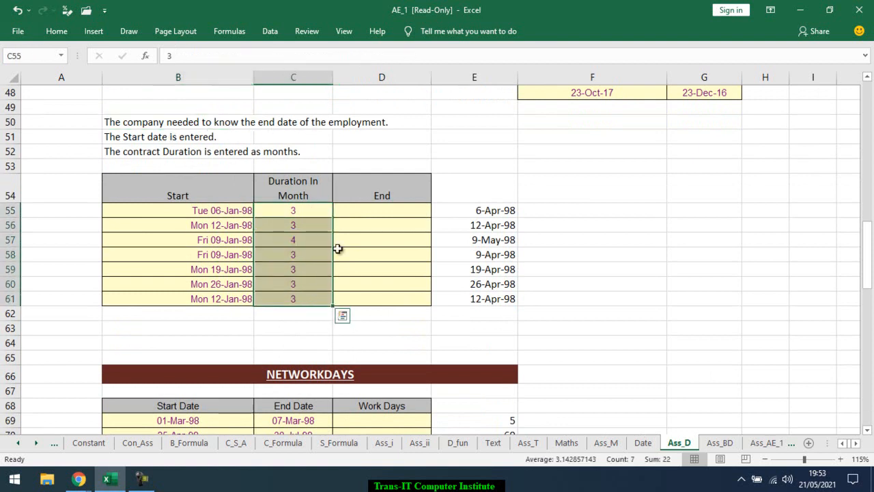
left_click_drag(395, 211, 394, 302)
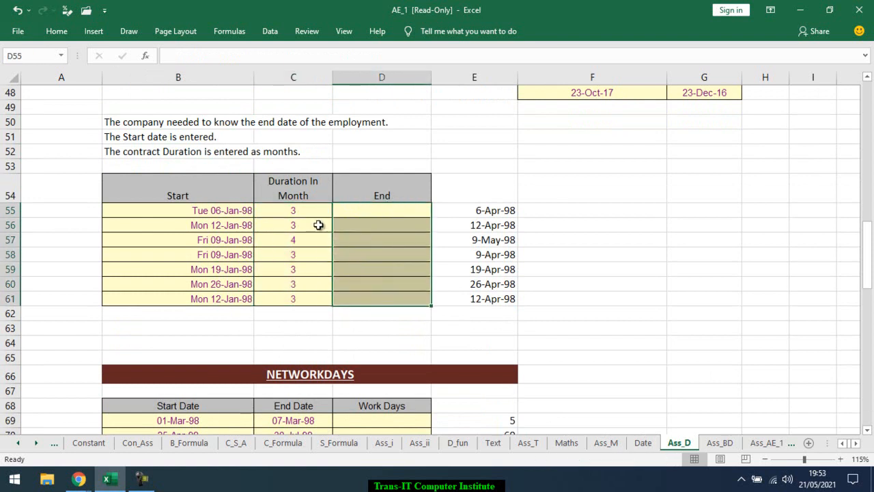
left_click_drag(280, 209, 291, 299)
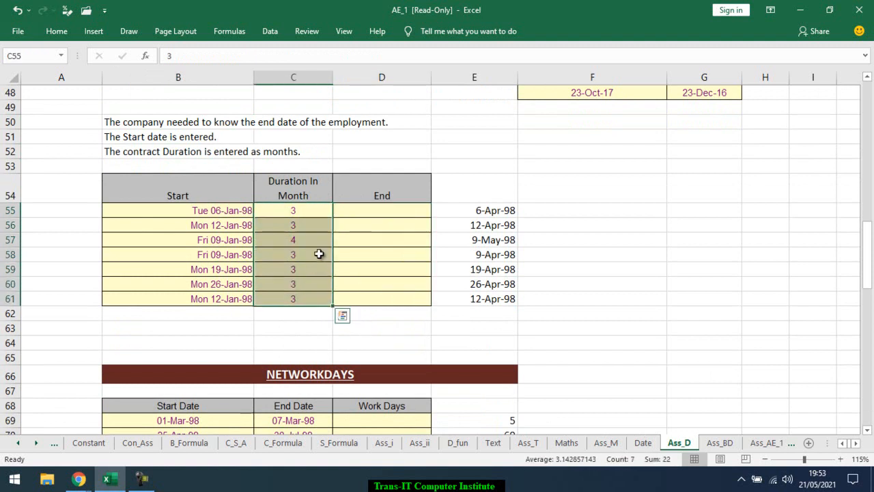
scroll(319, 254, "down", 1)
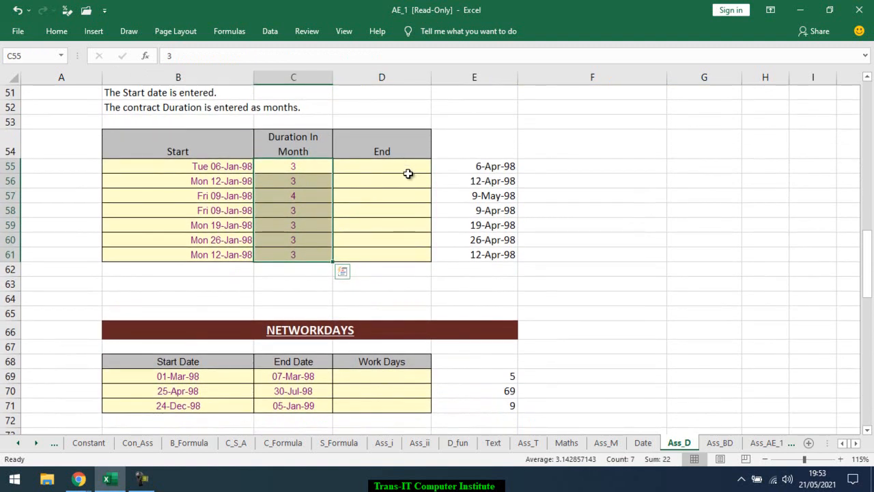
scroll(408, 173, "down", 5)
scroll(406, 171, "up", 4)
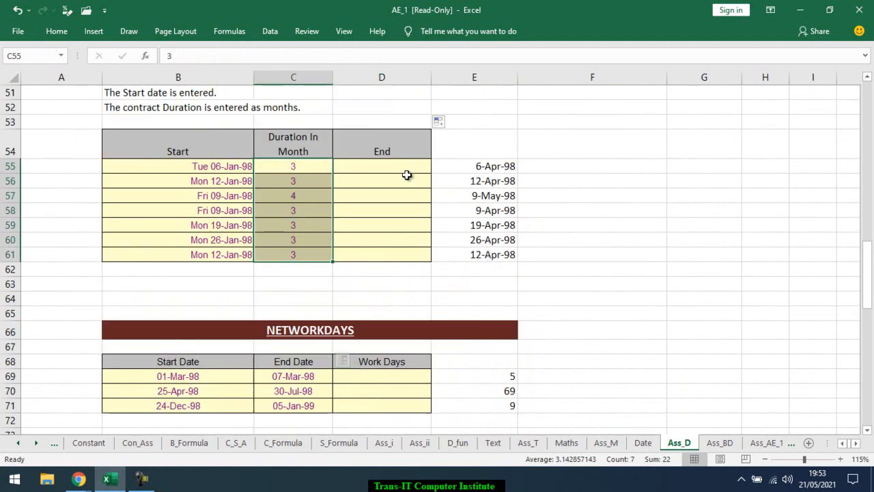
scroll(407, 175, "up", 6)
scroll(405, 178, "down", 2)
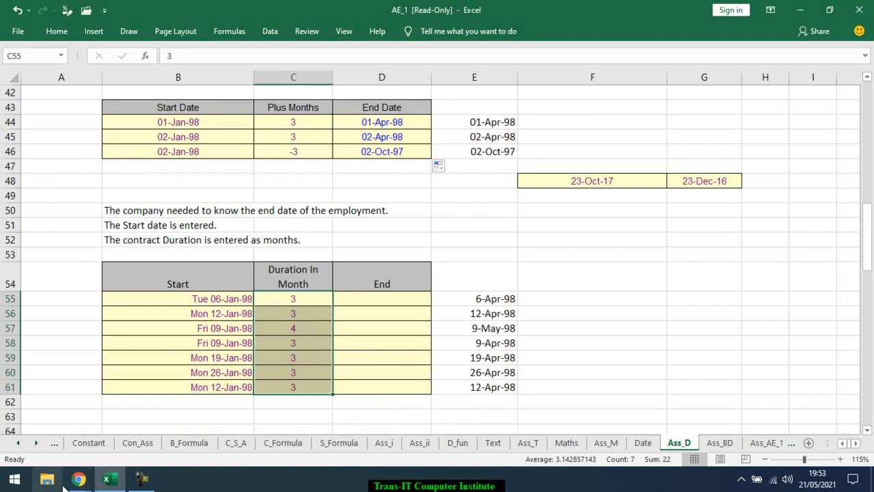
- Switch to the Google Meet window to read the chat replies, and return to the AE_1 workbook in Excel
left_click(82, 420)
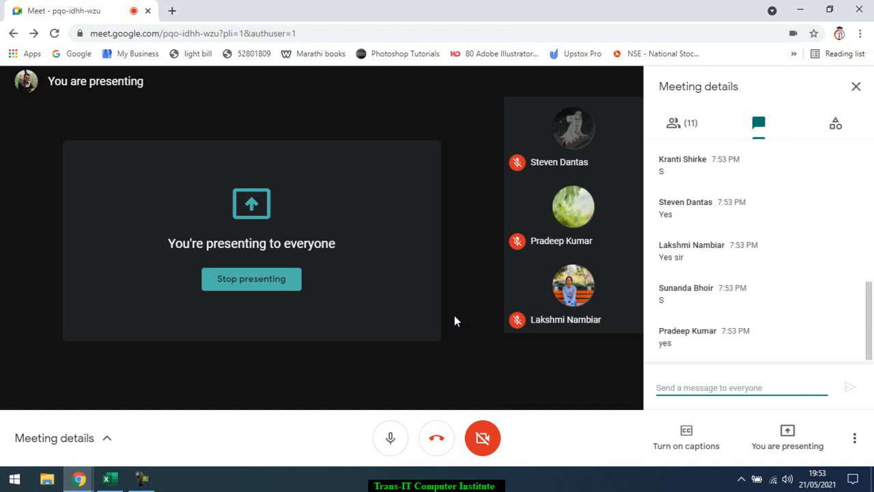
left_click(106, 478)
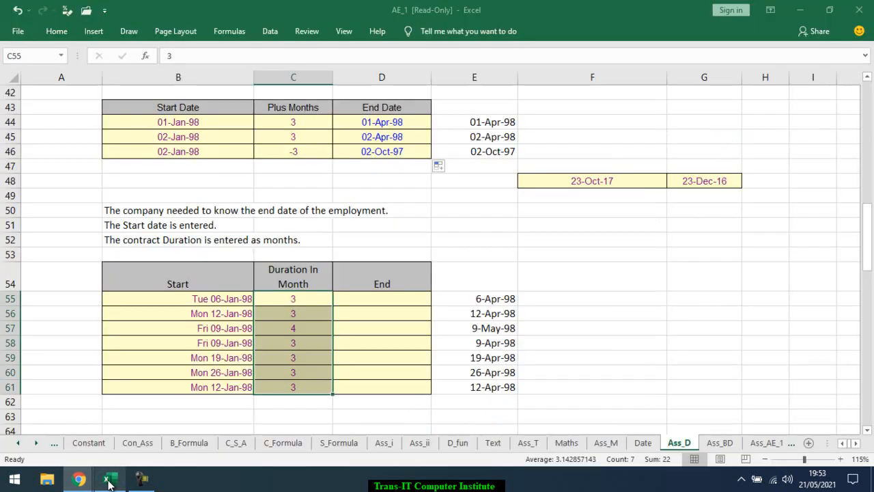
- Go to the NETWORKDAYS section and view the function's description by beginning a formula in F72, leaving the cell empty
left_click(350, 302)
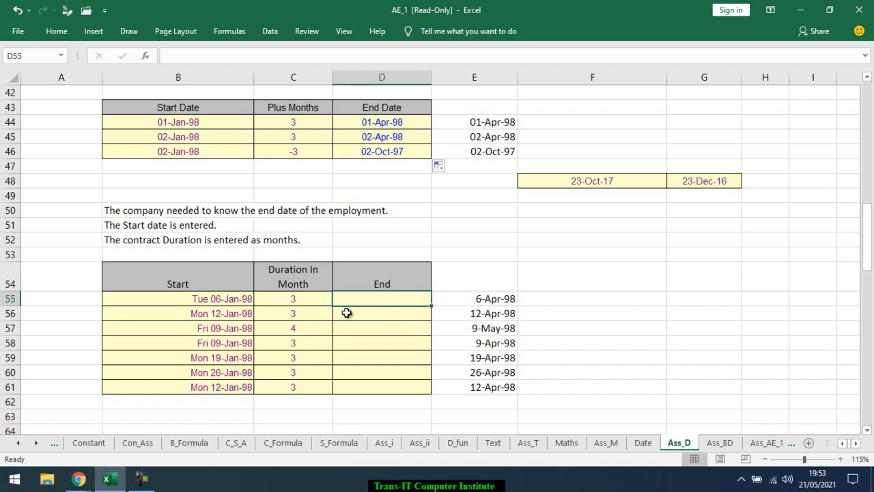
scroll(355, 311, "down", 4)
scroll(347, 312, "up", 6)
scroll(347, 312, "up", 1)
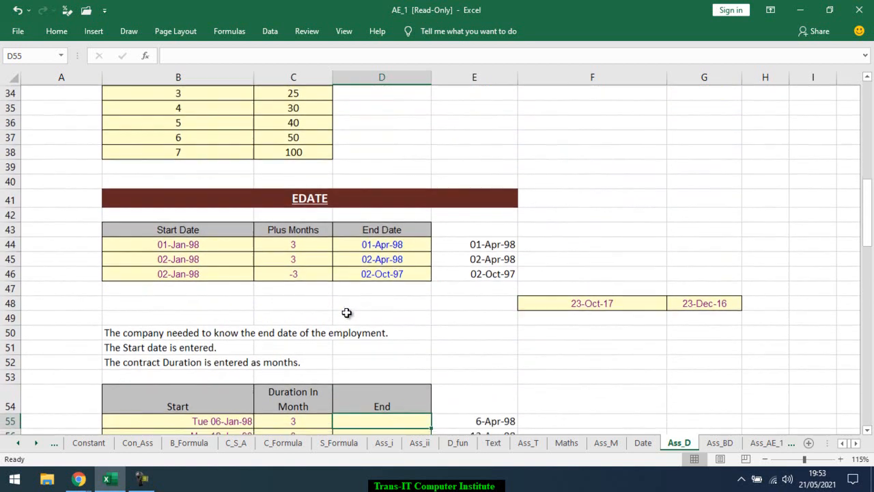
scroll(346, 312, "down", 9)
scroll(345, 311, "down", 1)
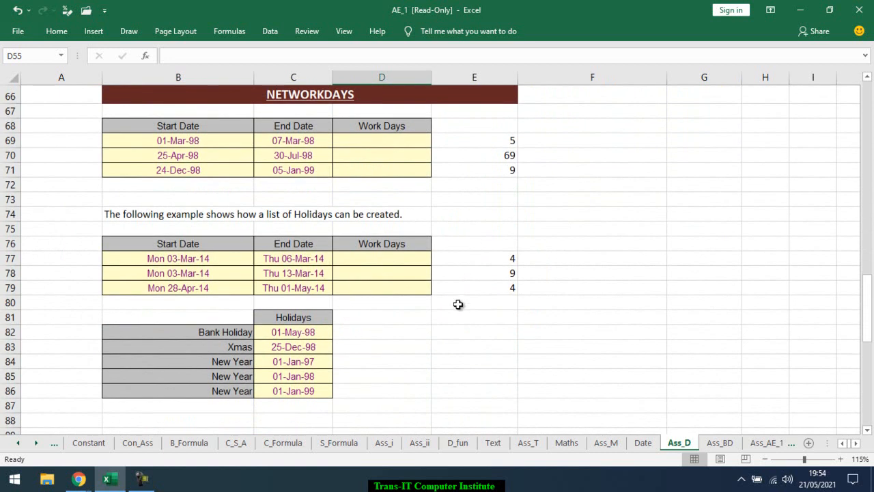
left_click(629, 190)
type("=net")
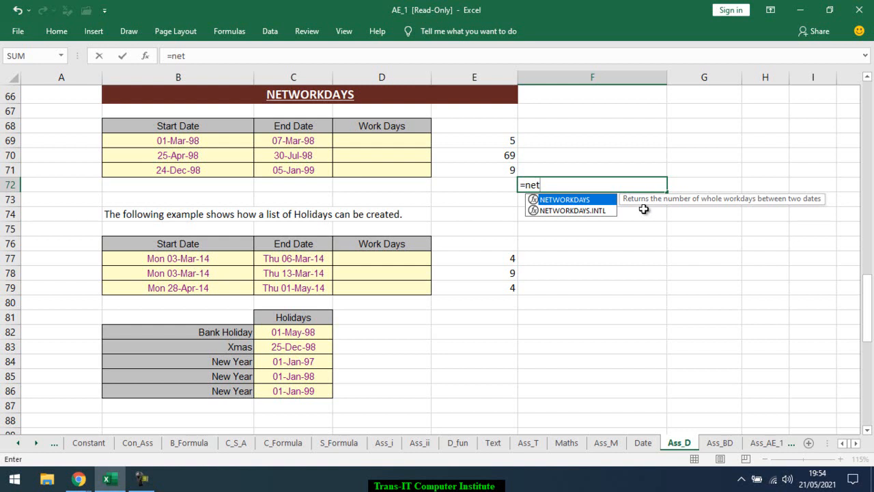
key("Escape")
key("Escape")
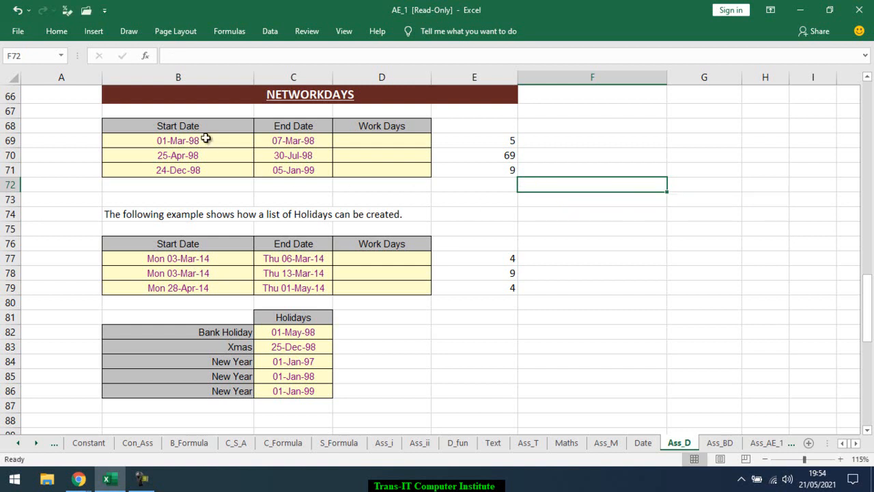
key("alt+Tab")
key("alt+Tab")
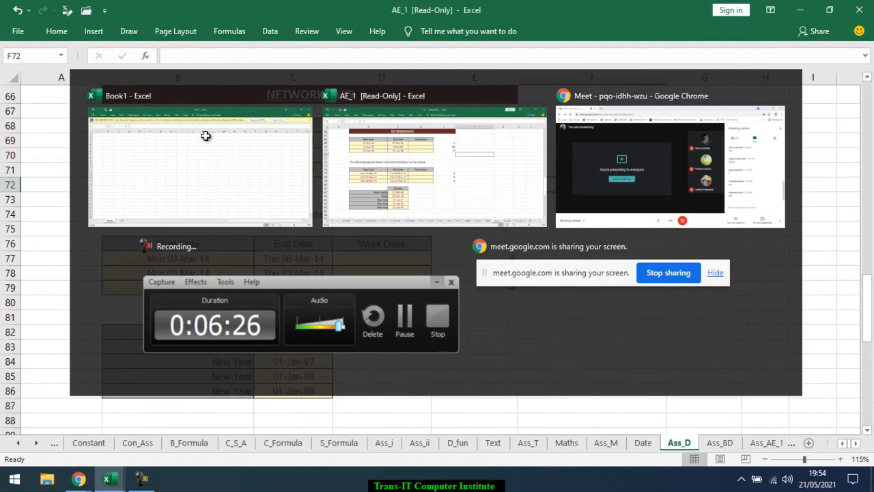
left_click_drag(198, 140, 270, 140)
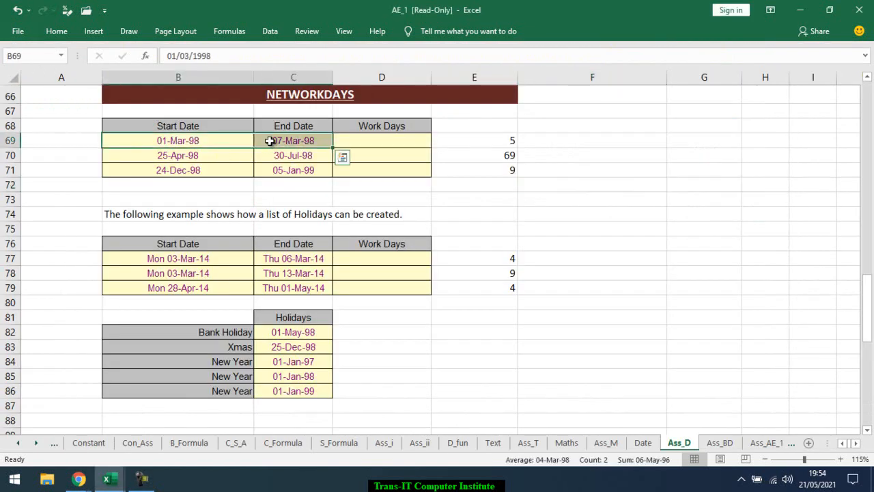
key("ctrl+c")
key("alt+Tab")
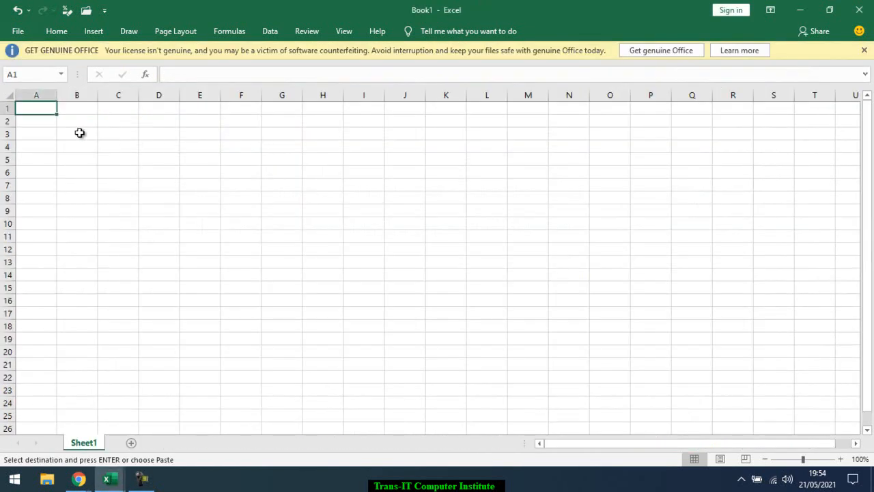
key("alt+Tab")
- Copy the Start Date and End Date headers with their first row (B68:C69) to cell B3 of Book1, and widen columns B and C
left_click_drag(222, 130, 283, 140)
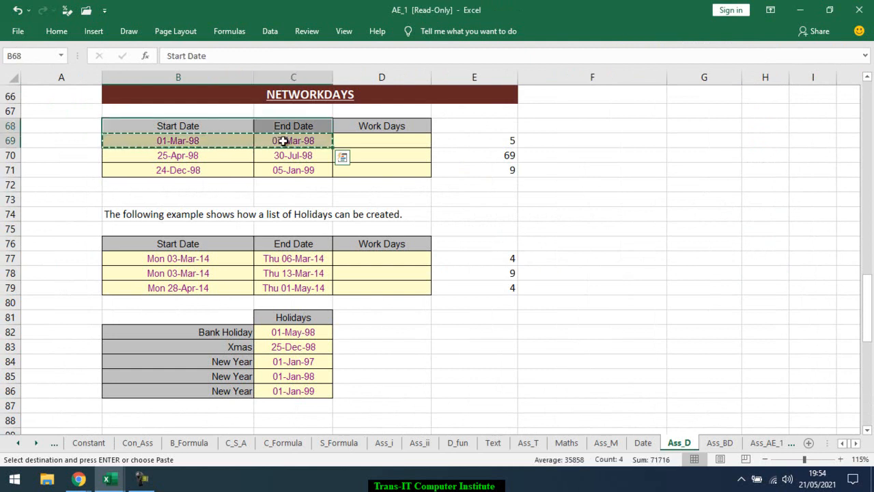
key("ctrl+c")
key("alt+Tab")
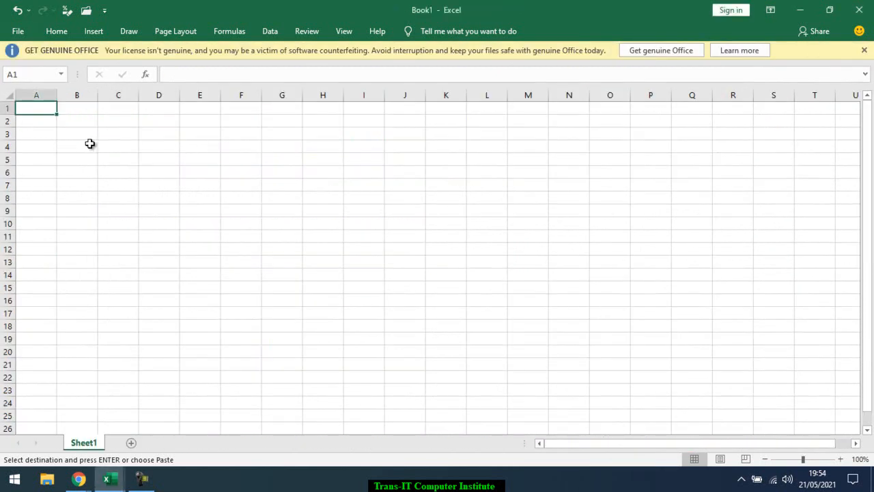
left_click(89, 135)
key("ctrl+v")
scroll(132, 179, "up", 1, "ctrl")
scroll(134, 188, "up", 3, "ctrl")
left_click_drag(123, 98, 173, 97)
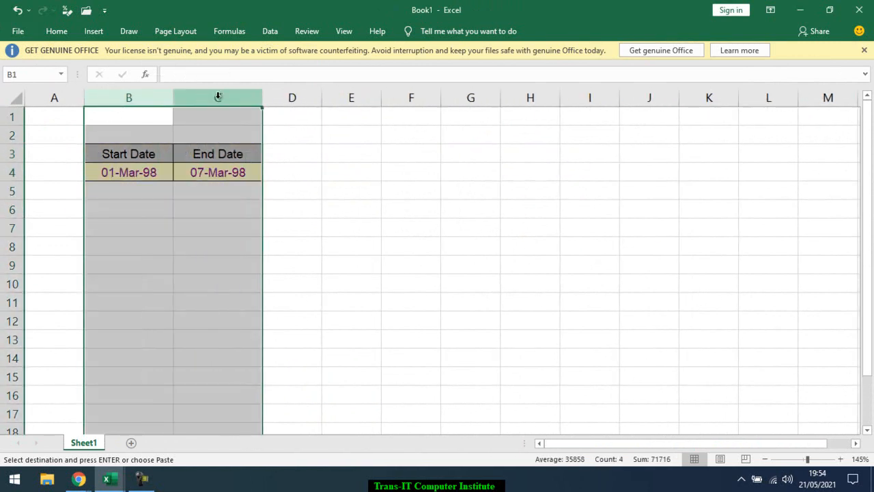
- Set the End Date in C4 to today's date, 21-May-21, and the Start Date in B4 to 01-May-21
left_click(222, 170)
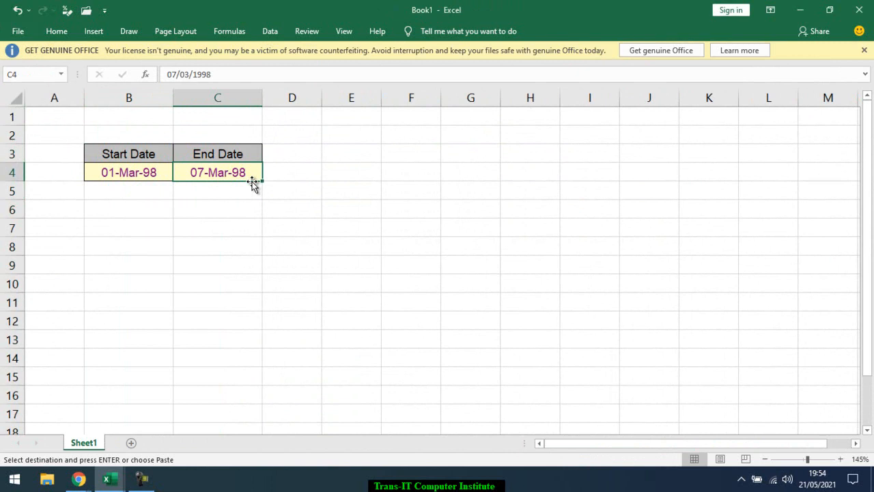
key("ctrl+semicolon")
key("ctrl+Return")
key("Left")
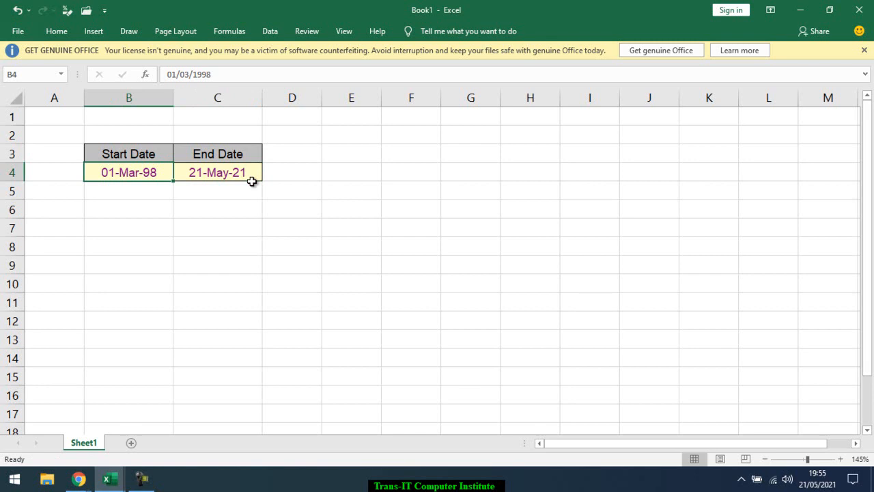
type("1/5")
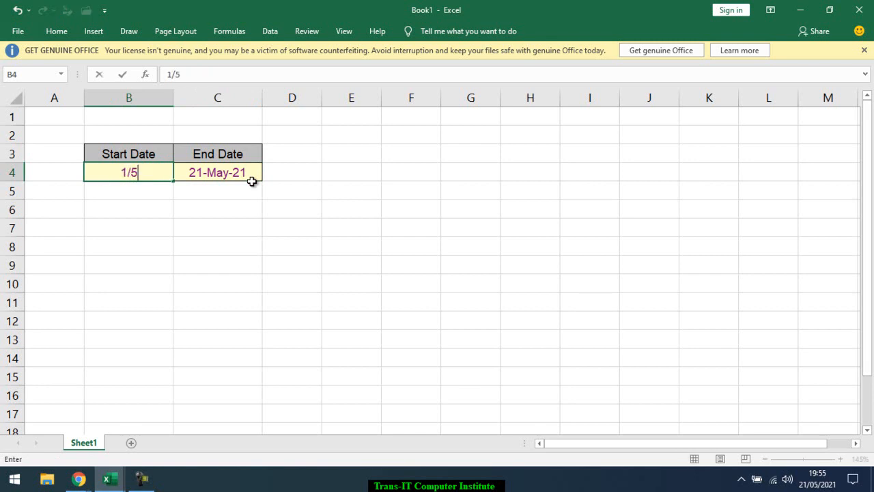
key("Return")
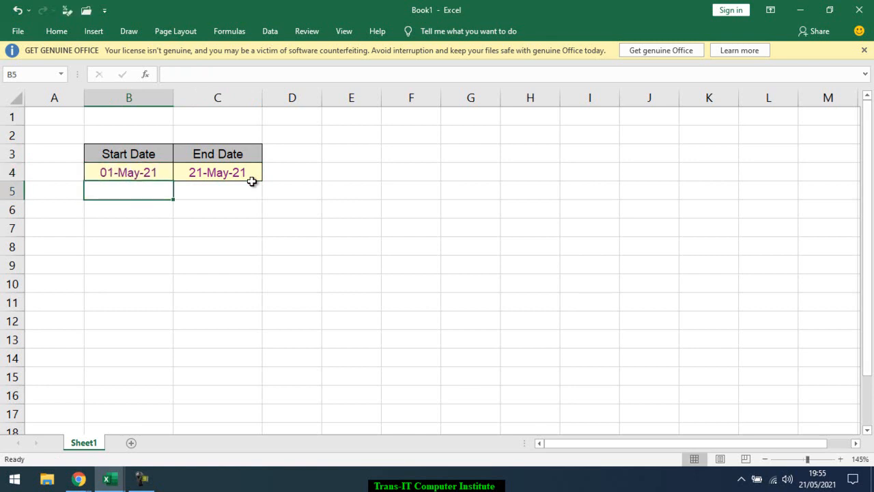
- Change the Start Date in B4 to 15-May-21 and select cell E4 in the same row
key("Up")
type("15/5")
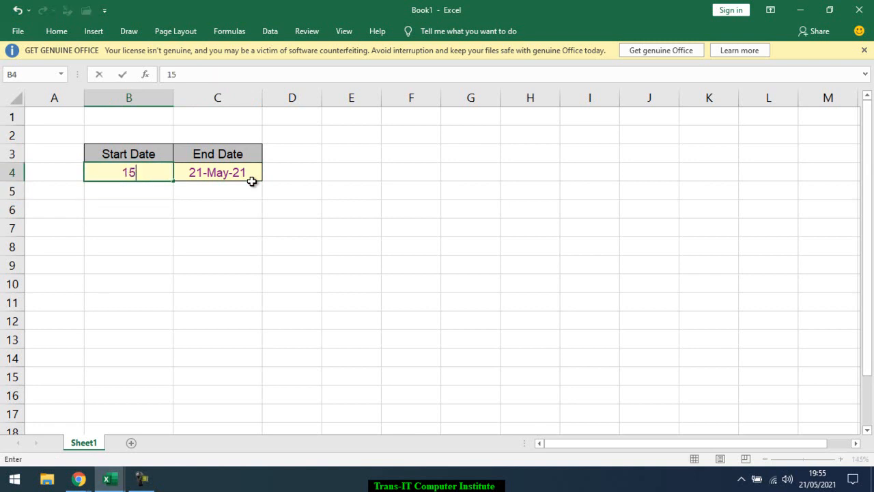
key("Return")
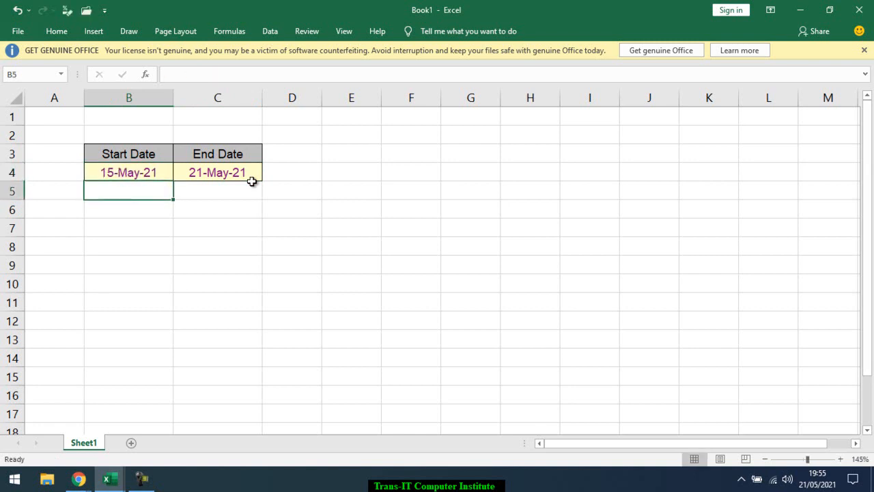
key("Up")
key("Right")
key("Right")
key("Right")
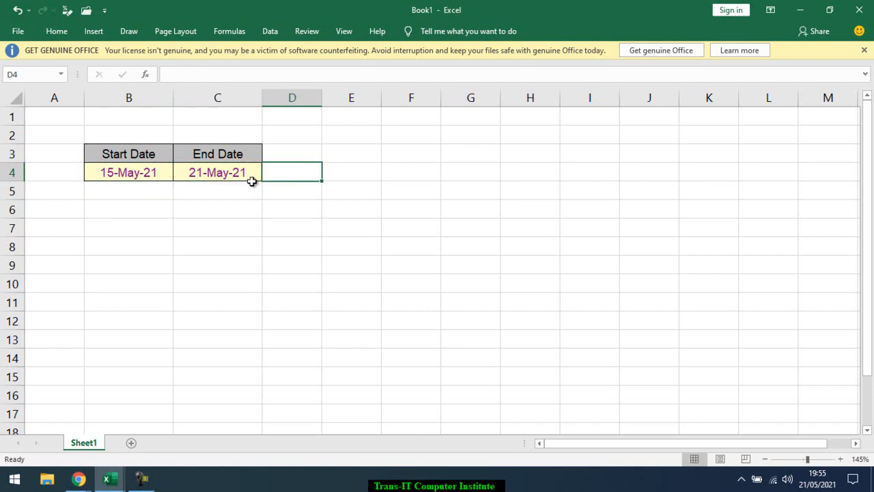
key("alt+Tab")
key("alt+Tab")
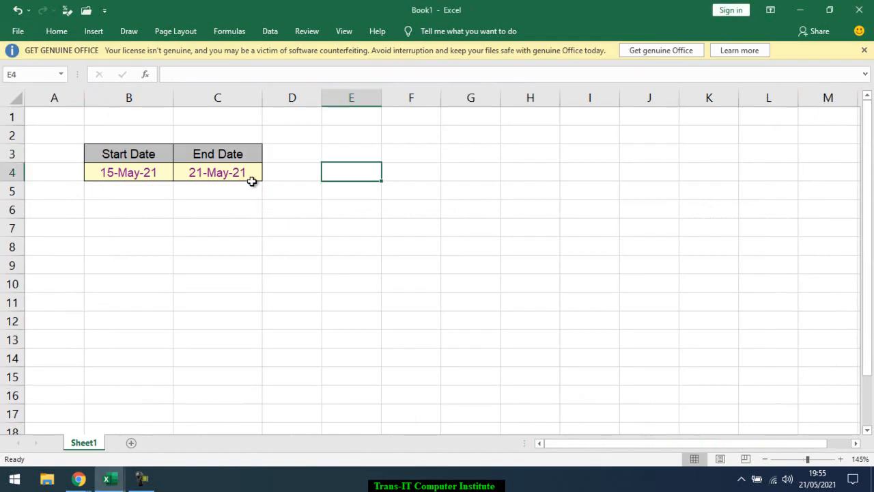
- Count the working days in E4 with =NETWORKDAYS(B4,C4), and check the dates against May 2021 in the system calendar
type("=net")
key("Tab")
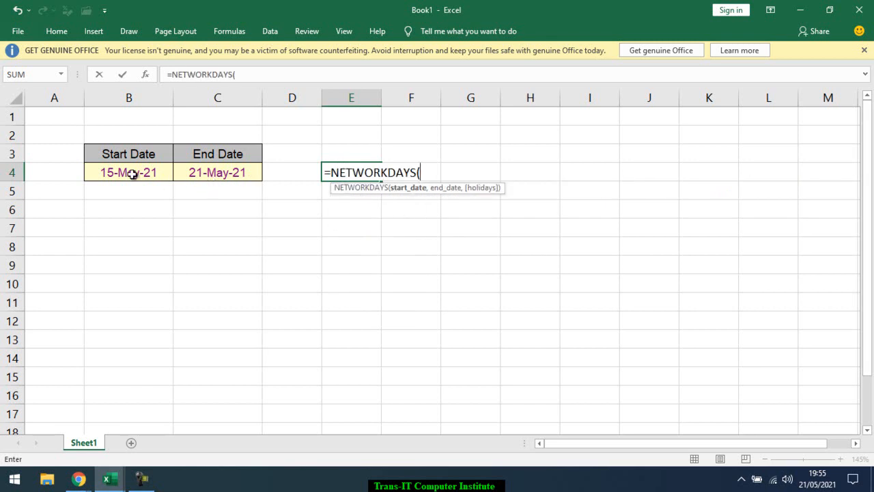
left_click(130, 173)
type(",")
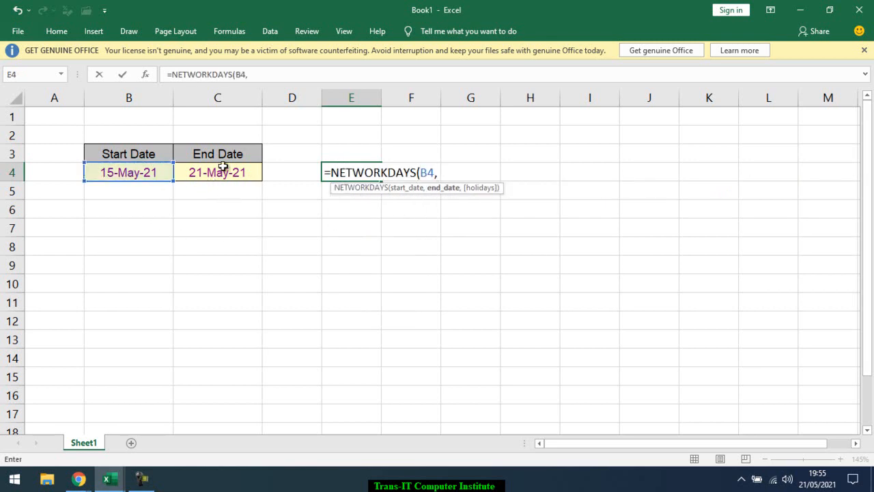
left_click(225, 171)
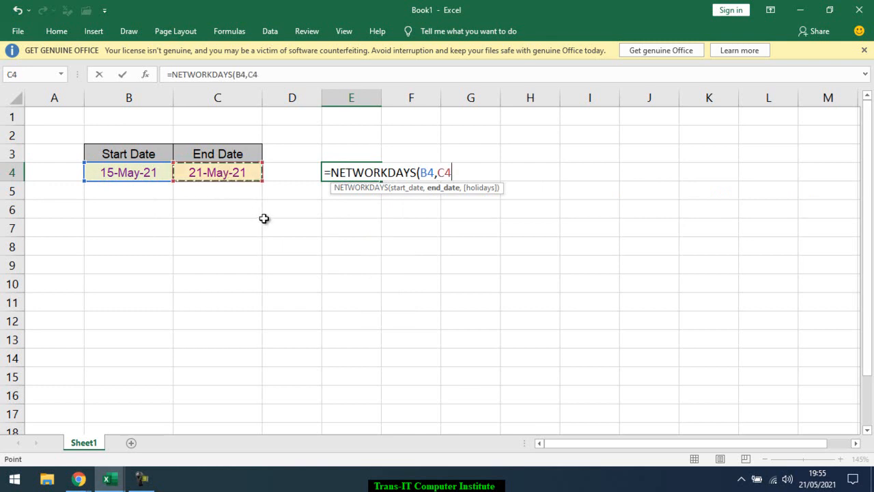
key("Return")
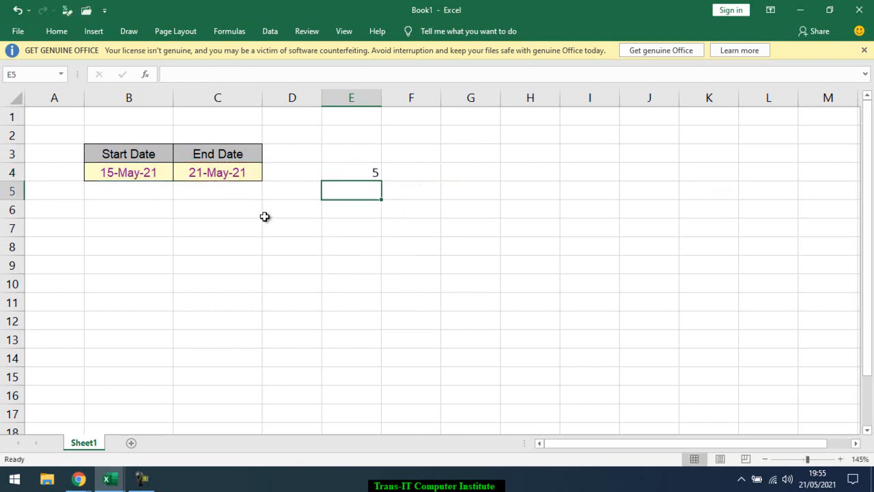
left_click(371, 171)
left_click(814, 477)
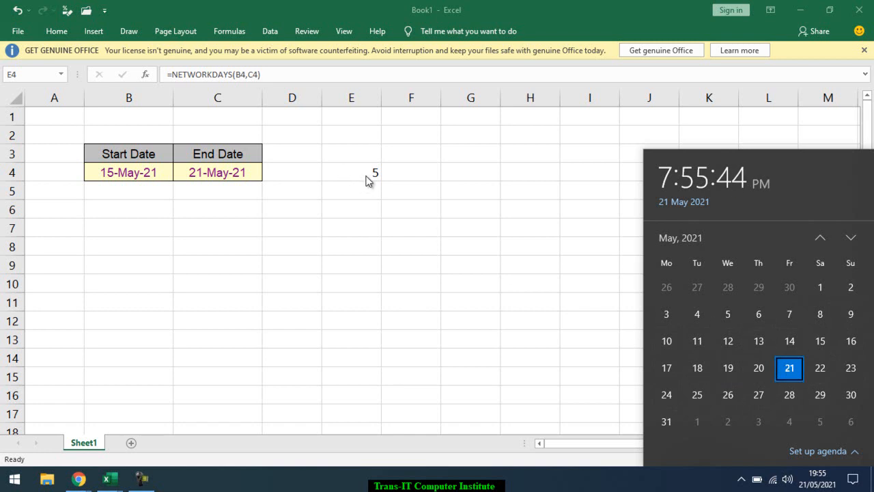
- Change the Start Date in B4 to 16-May-21 and compare it with the system calendar
left_click(129, 172)
left_click(129, 172)
type("16/5")
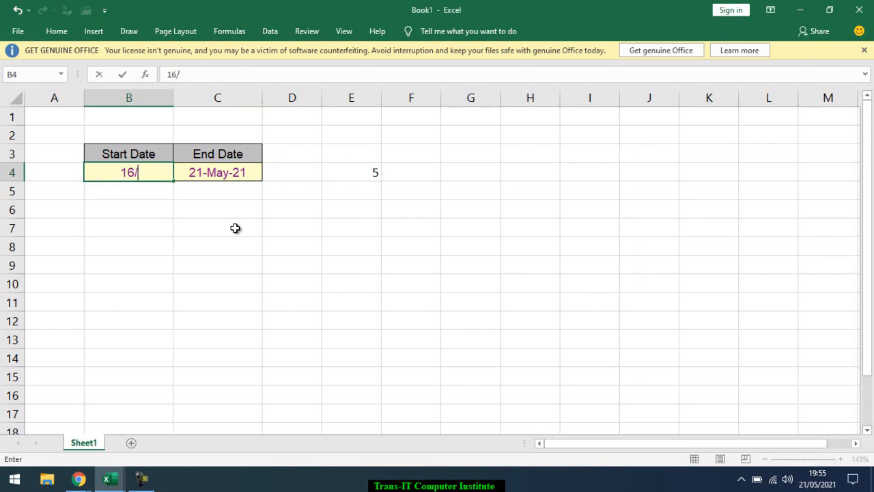
key("Return")
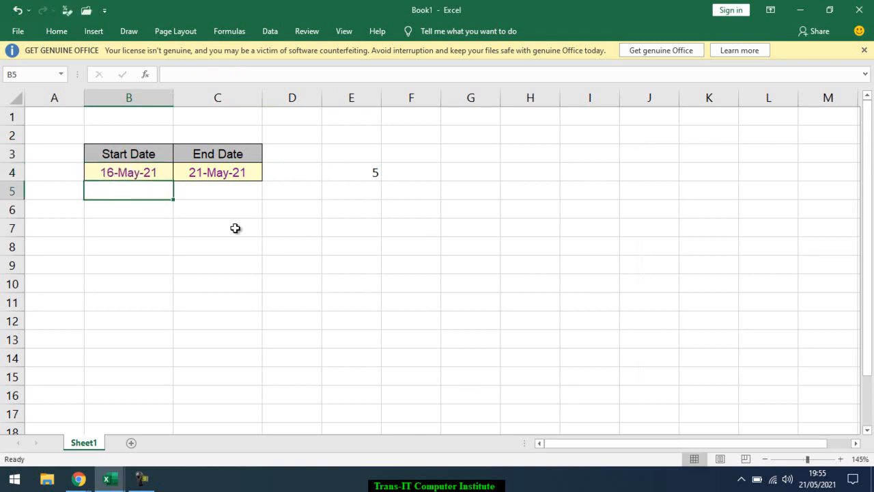
left_click(166, 173)
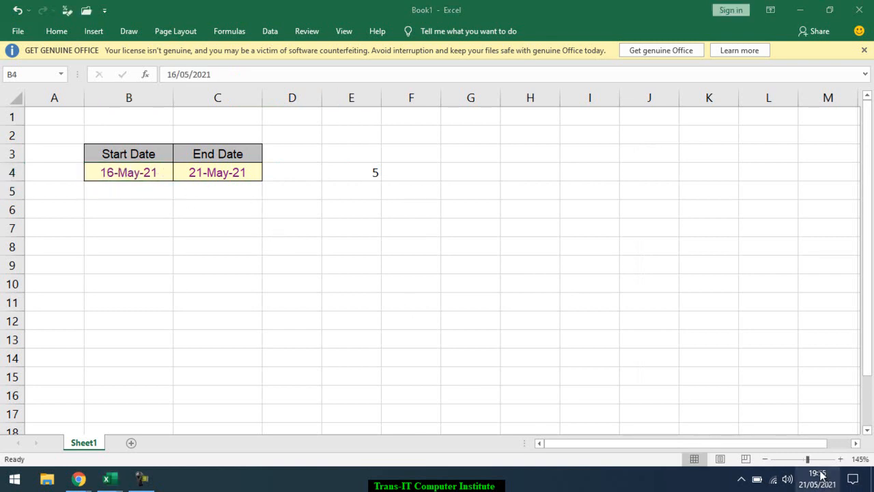
left_click(818, 478)
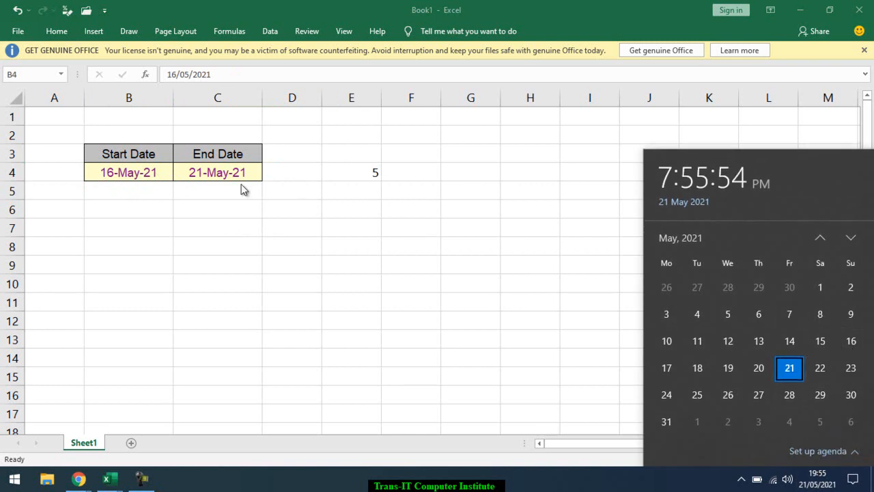
- Set the Start Date in B4 to 14-May-21 and check the weekdays up to the end date in the system calendar
left_click(165, 170)
type("14/5")
key("Return")
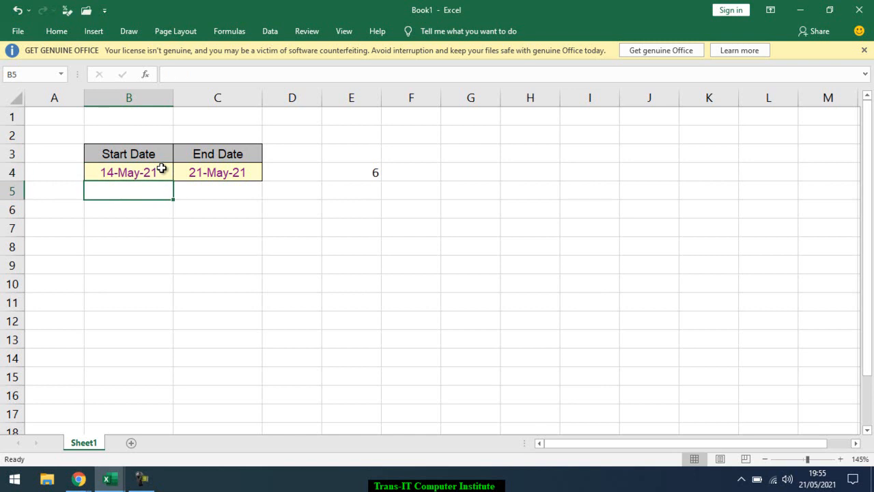
left_click(153, 170)
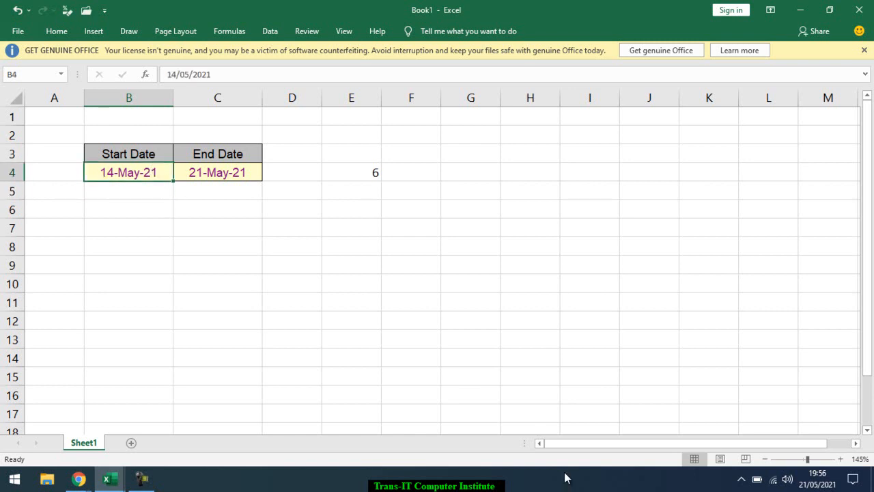
left_click(826, 483)
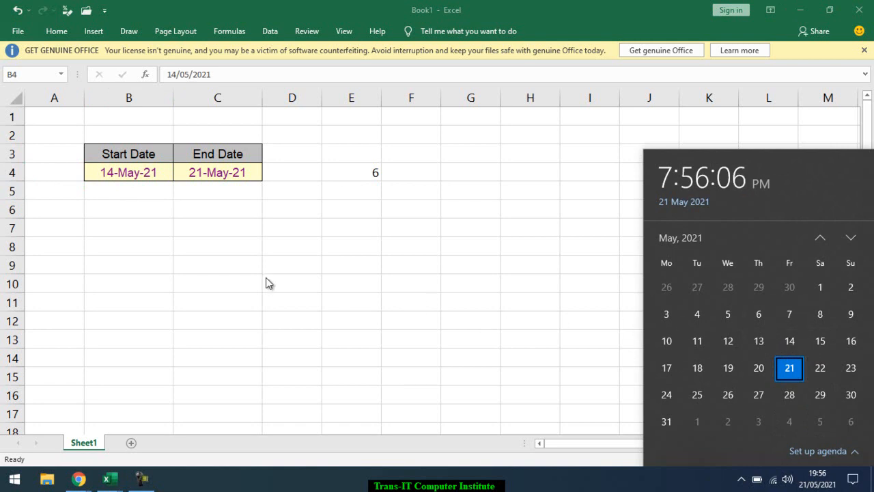
left_click(334, 293)
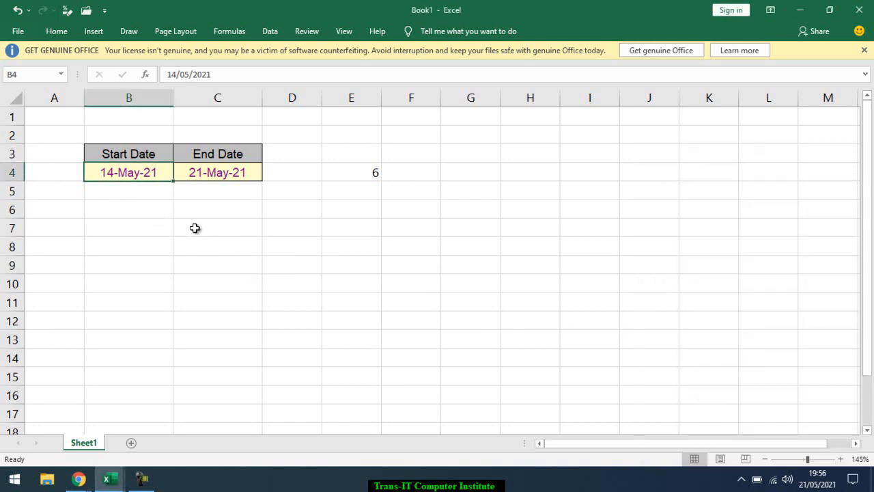
left_click_drag(197, 229, 205, 210)
left_click(804, 481)
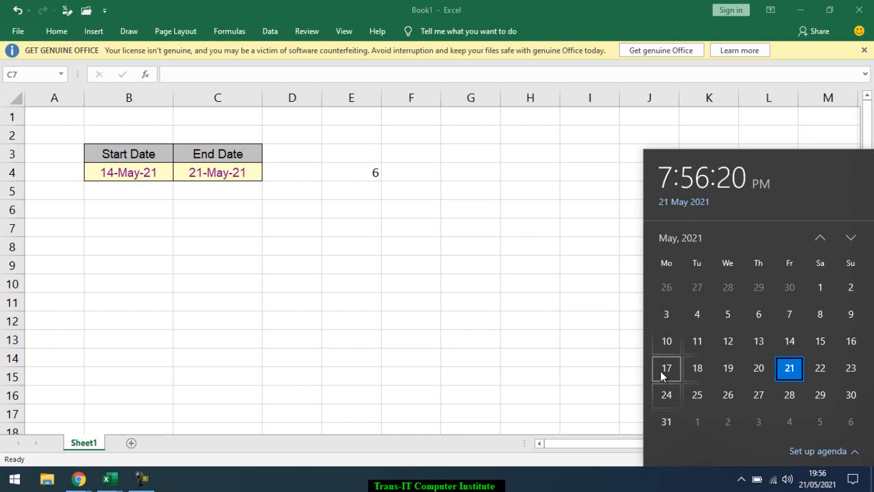
- Dismiss the system calendar and copy the start date in B4, with its formatting, to cell C7
left_click(152, 241)
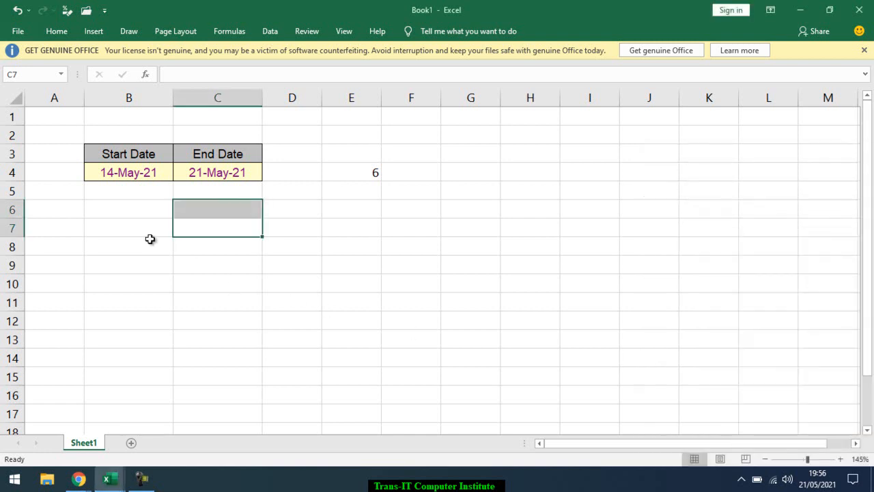
left_click(154, 173)
key("ctrl+c")
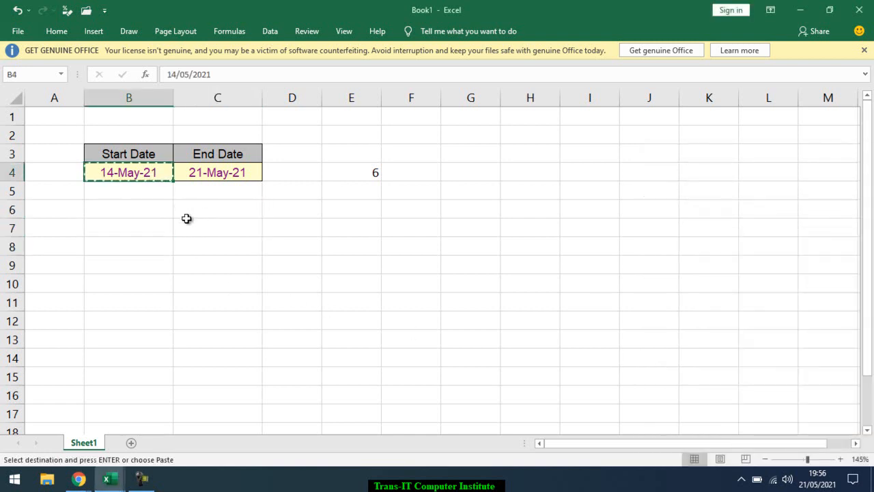
left_click(189, 231)
key("Return")
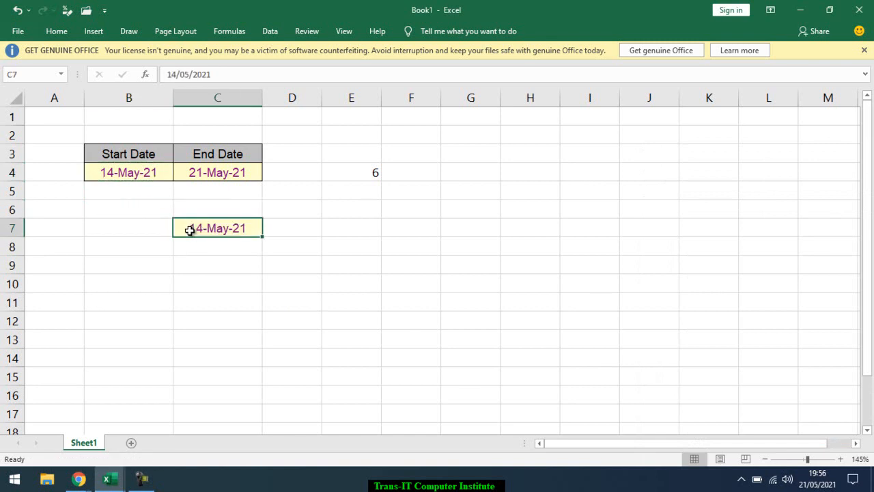
- Replace the date in C7 with the holiday date 17/5
type("17")
key("Escape")
type("17/5")
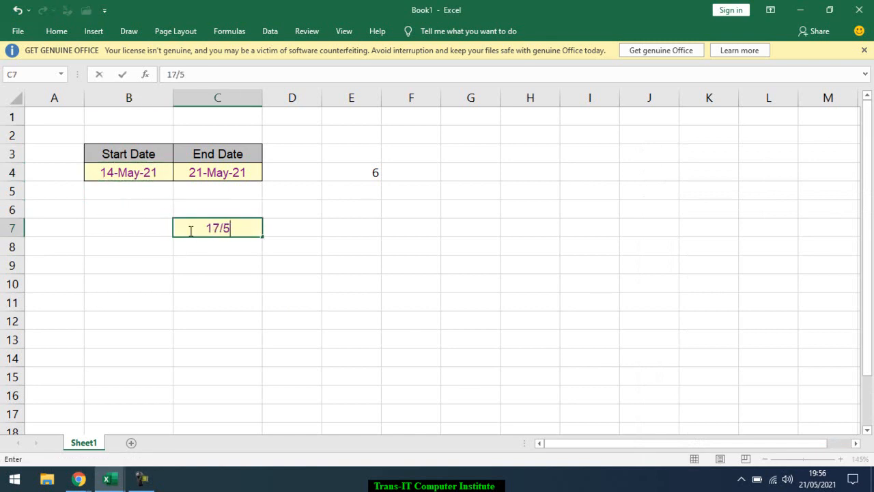
key("Return")
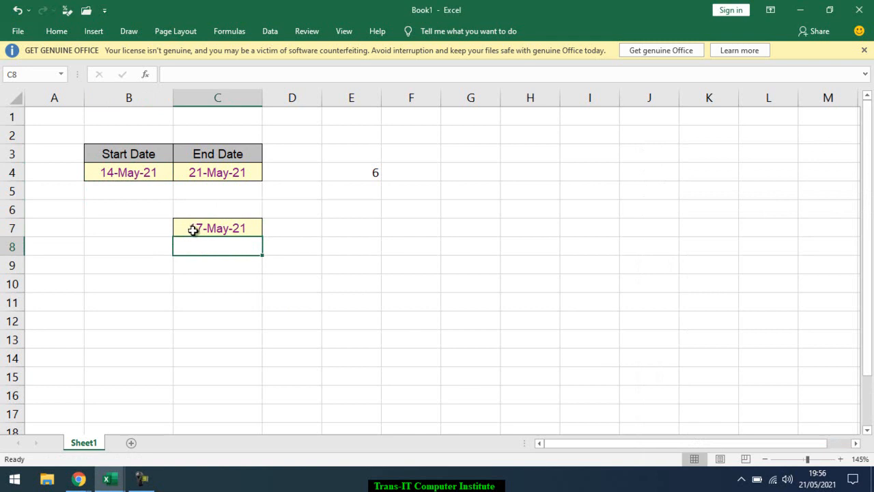
left_click(198, 229)
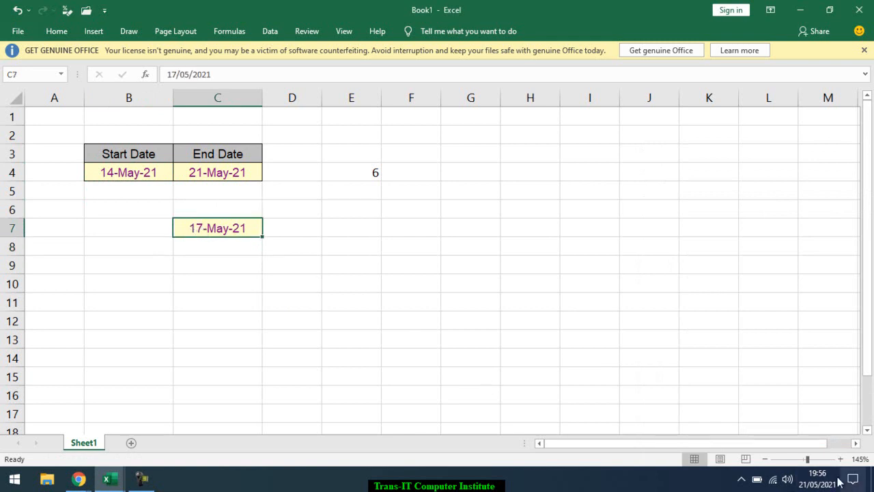
- Look up 17 May in the May 2021 system calendar to check its weekday
left_click(817, 478)
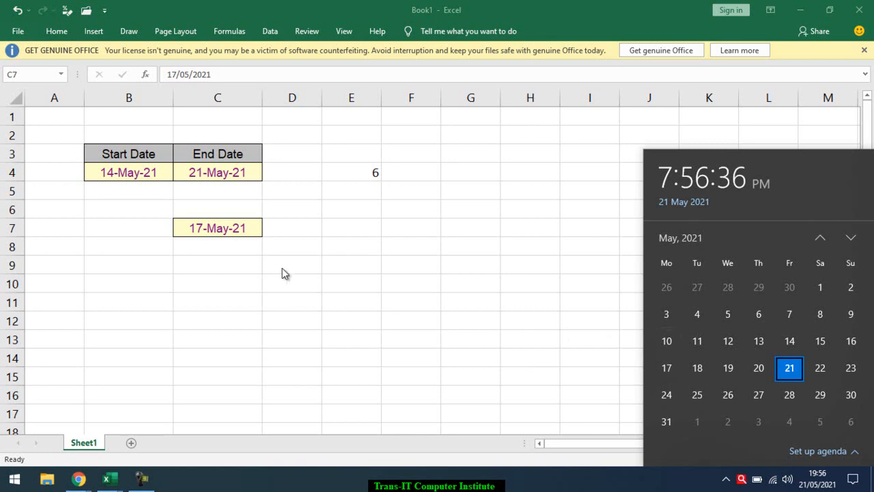
left_click(194, 243)
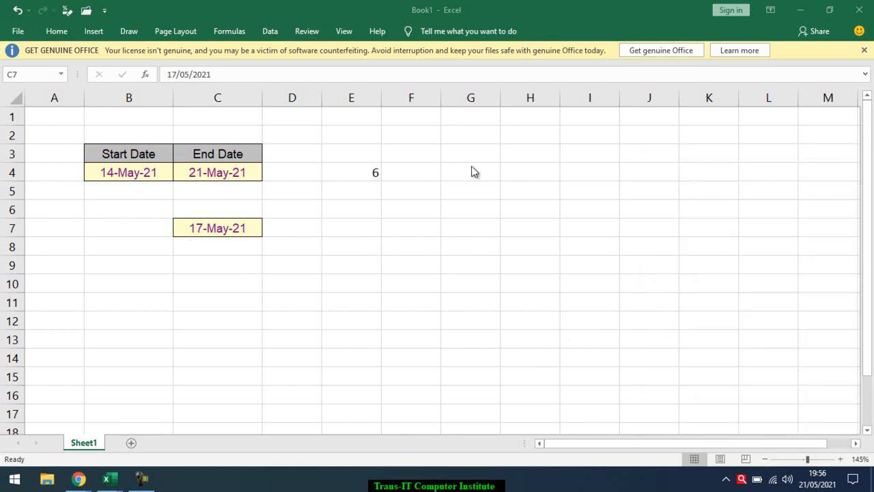
key("F2")
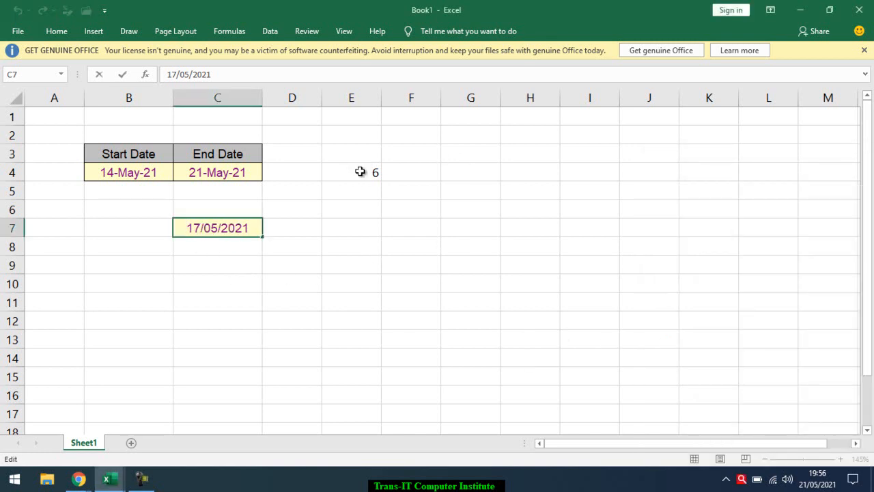
left_click(360, 171)
double_click(359, 171)
left_click(454, 172)
type(",")
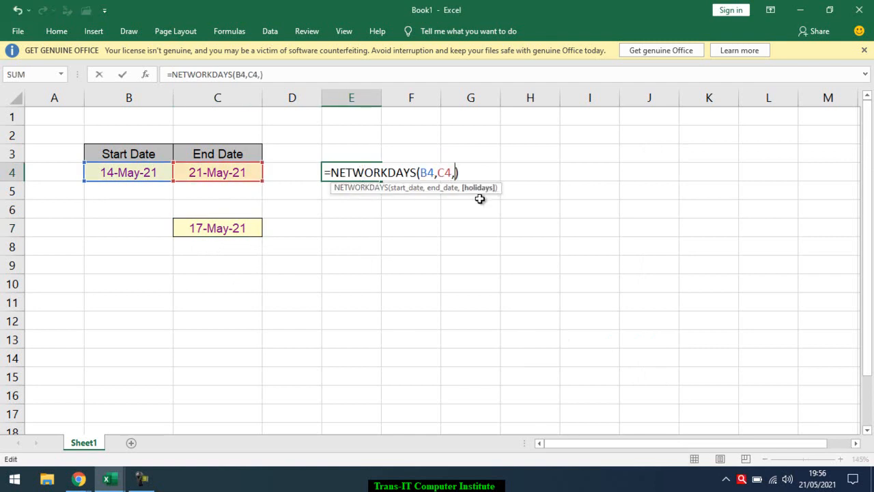
key("BackSpace")
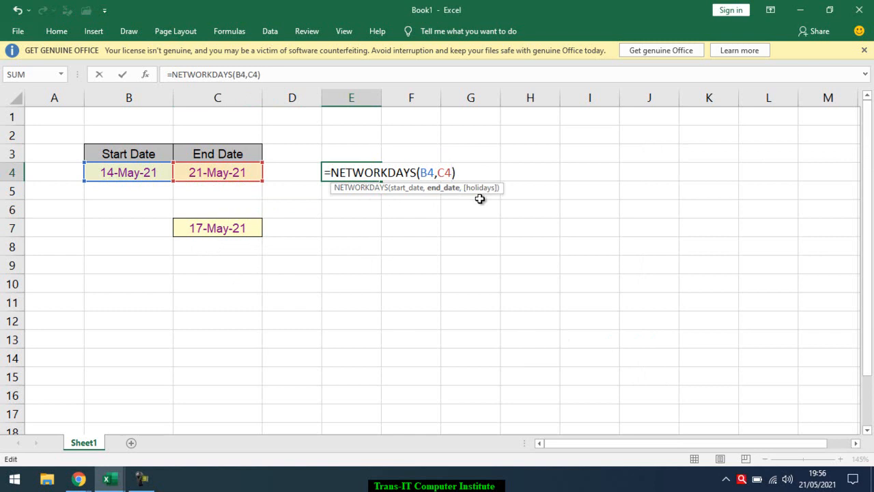
key("ctrl+Return")
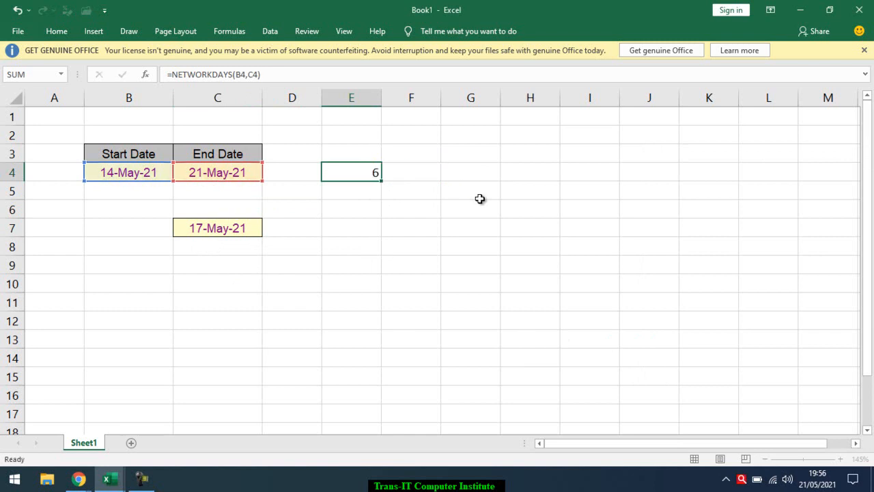
- Add C7 as the holidays argument of the E4 formula, making it =NETWORKDAYS(B4,C4,C7)
key("F2")
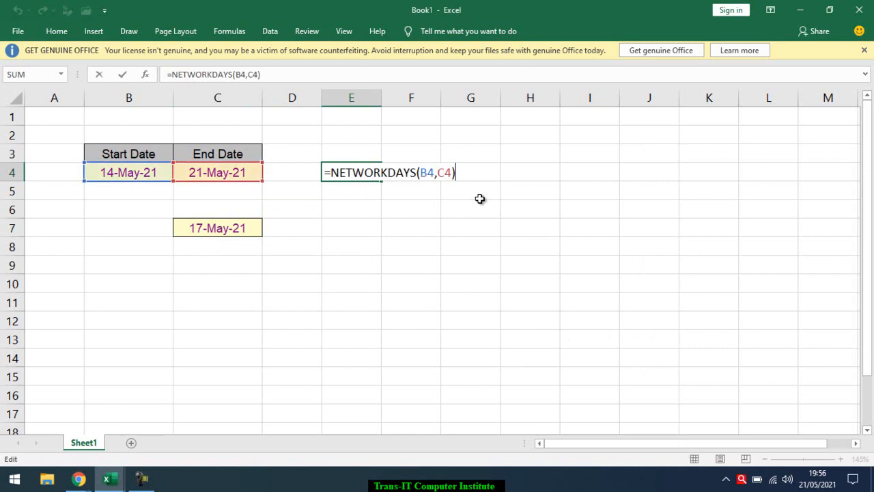
key("BackSpace")
type(",")
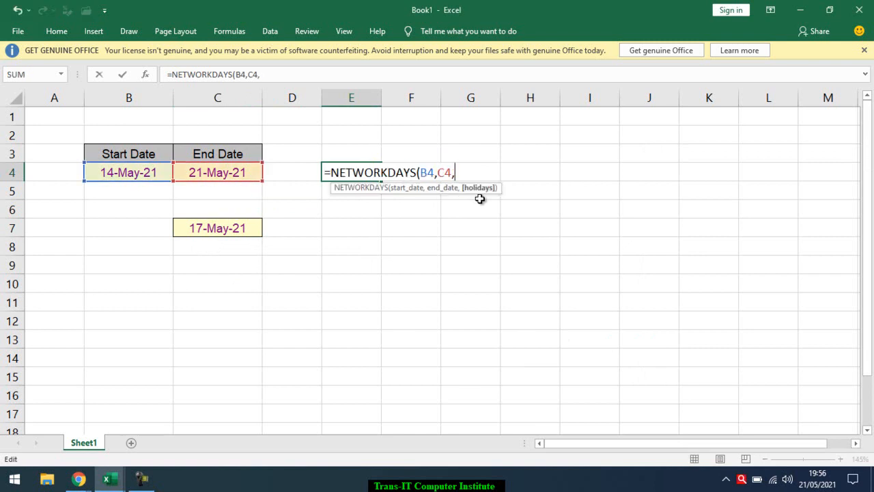
left_click(219, 229)
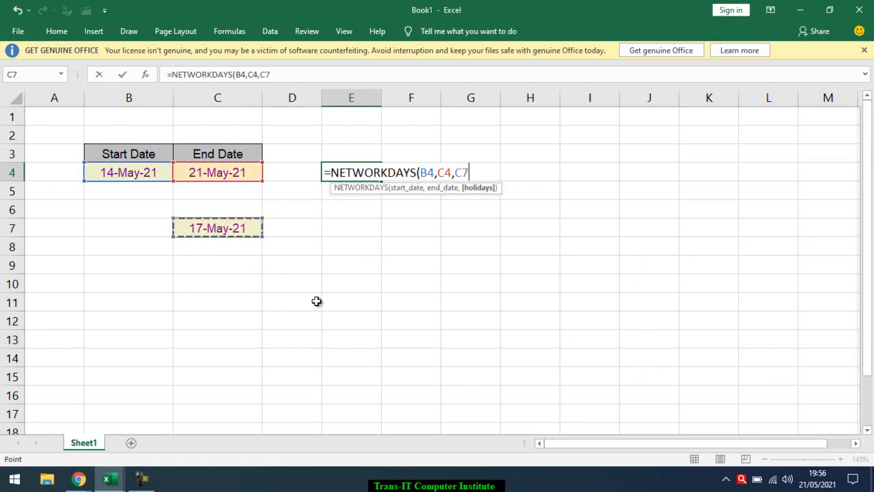
key("Return")
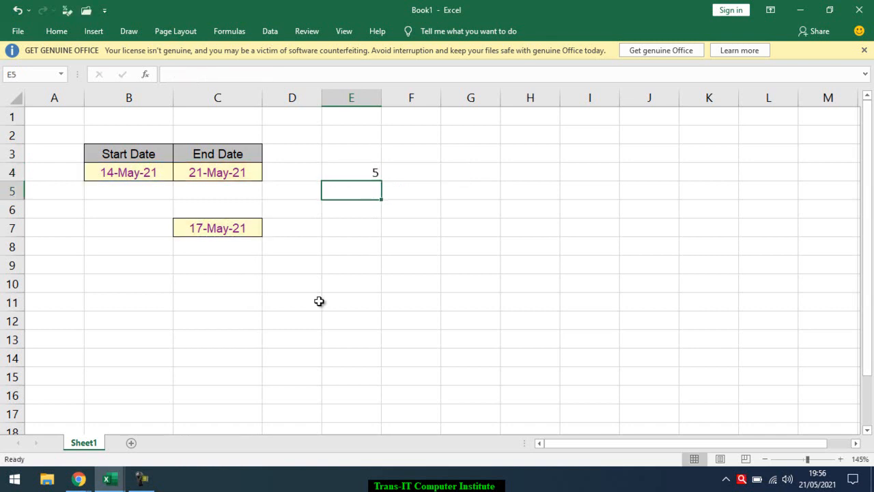
key("Left")
key("Up")
key("Right")
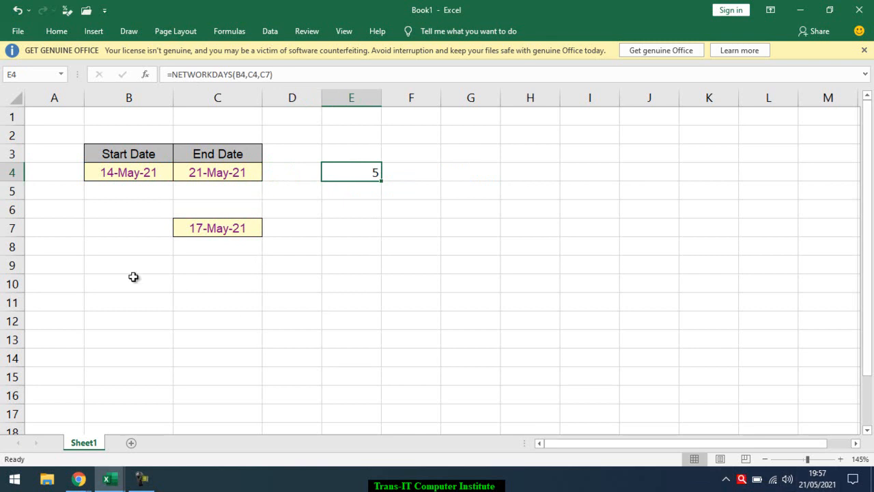
- Consult the system calendar and enter a second holiday date, 19/5, in cell C8
left_click(817, 478)
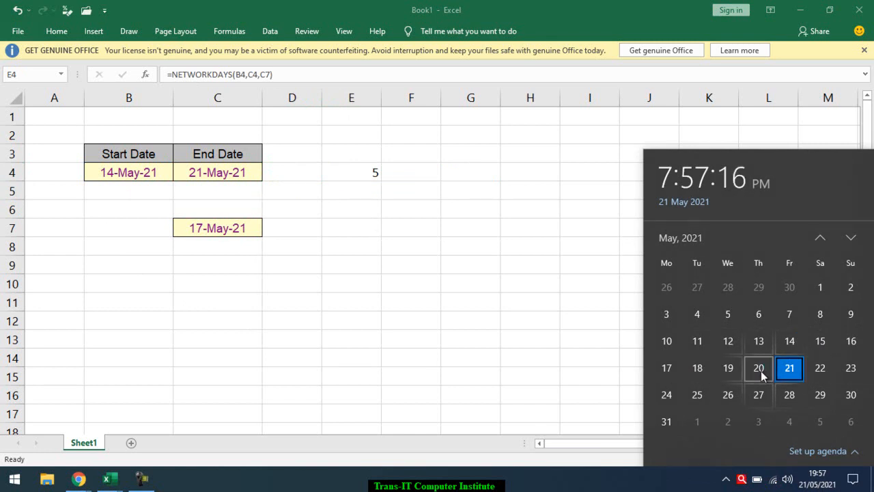
left_click(442, 335)
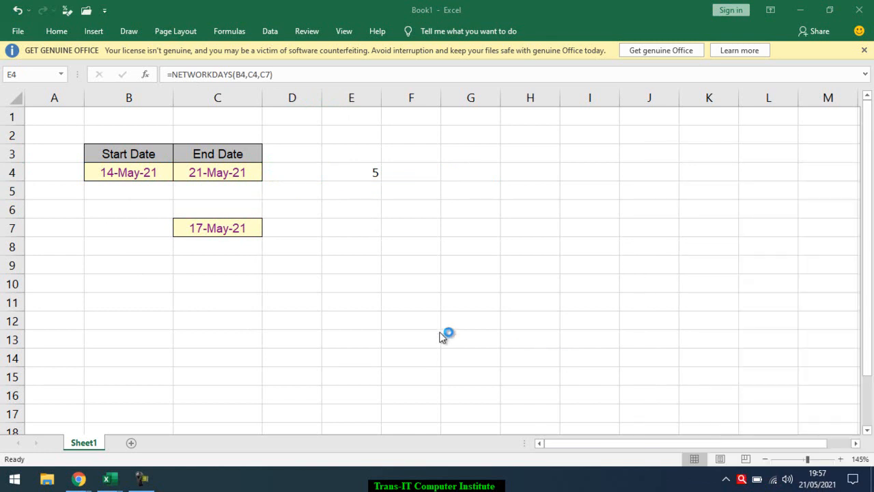
left_click(243, 251)
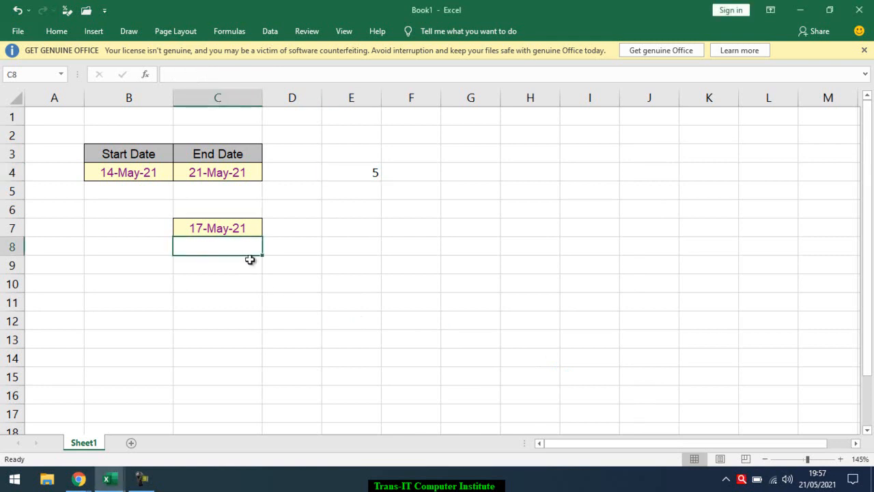
type("19")
type("/5")
key("Return")
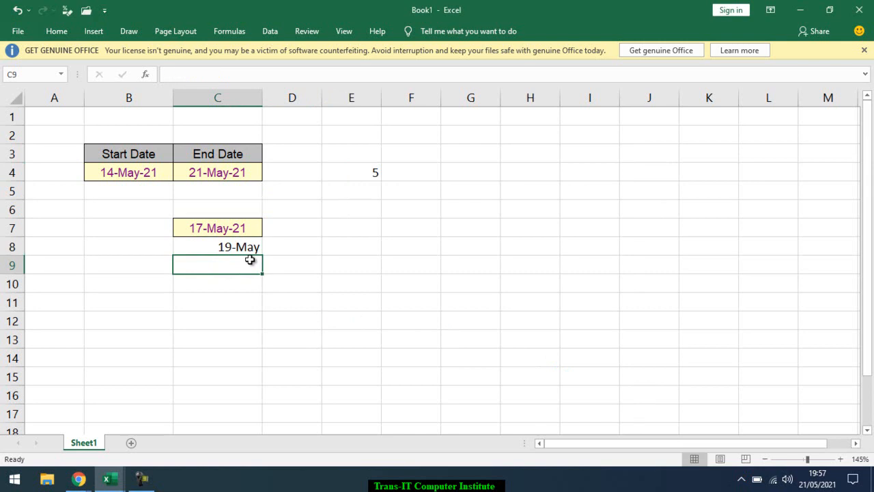
- Copy the formatting of the holiday date in C7 onto C8 with Format Painter
key("Up")
key("Up")
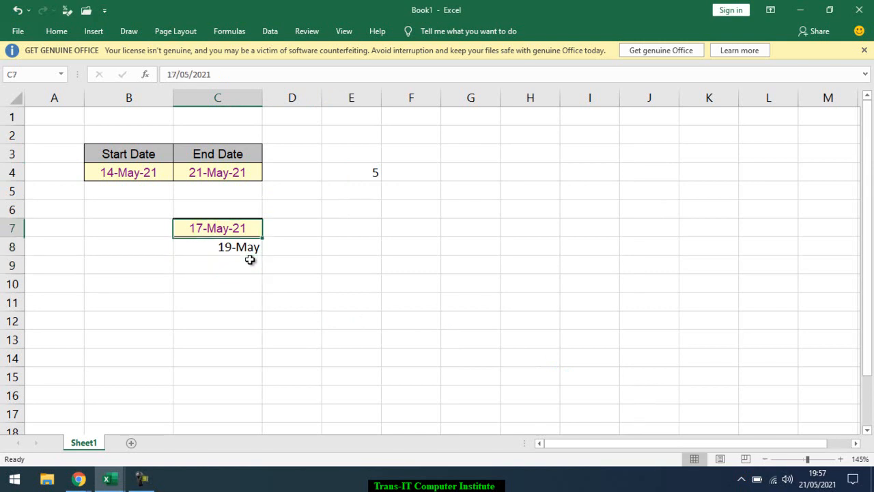
left_click(57, 30)
left_click(39, 80)
left_click(202, 246)
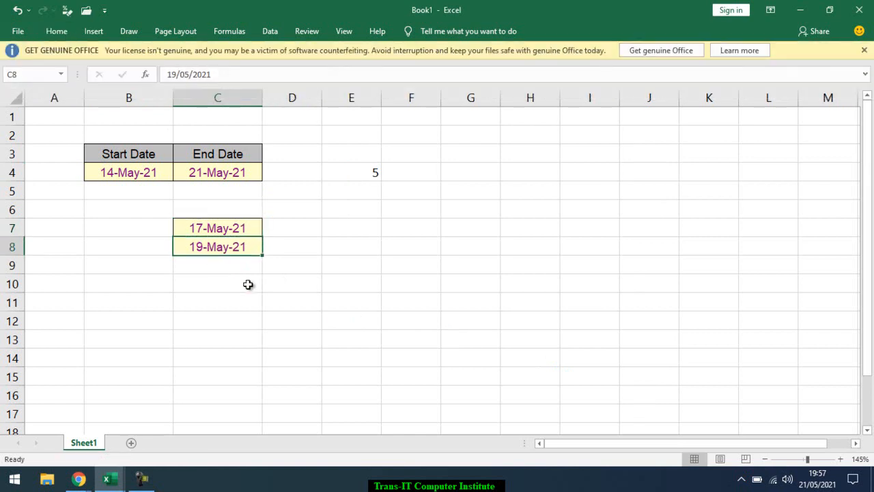
- Extend the holidays argument in E4 to both holiday dates, making the formula =NETWORKDAYS(B4,C4,C7:C8)
double_click(335, 169)
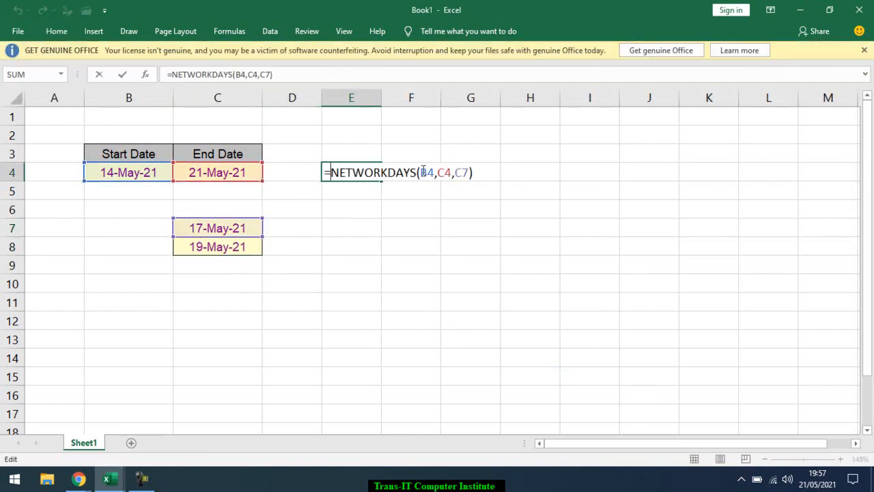
double_click(462, 172)
key("BackSpace")
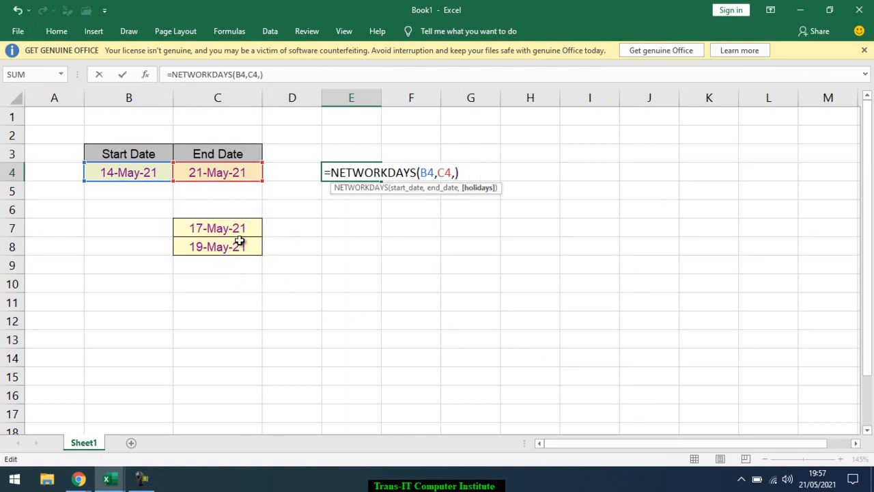
left_click_drag(238, 228, 244, 253)
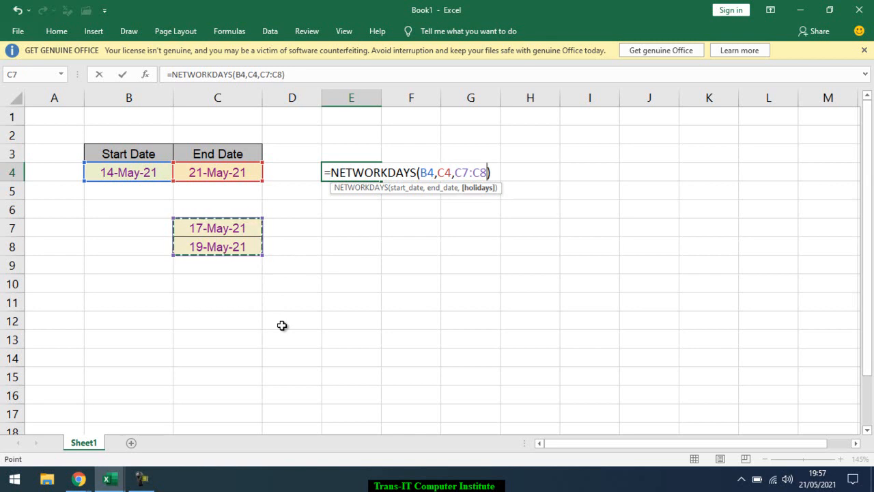
key("Return")
key("Up")
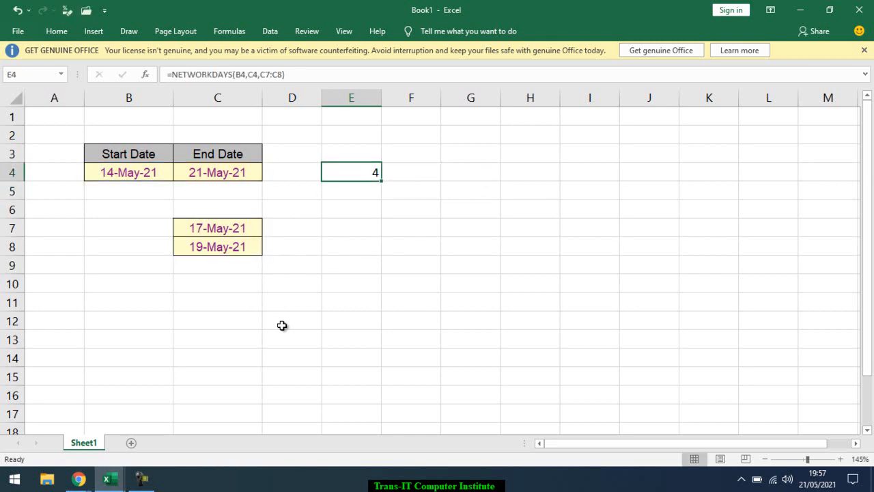
- Review the start date, end date and holidays arguments of the NETWORKDAYS formula in E4 without changing it
left_click(218, 171)
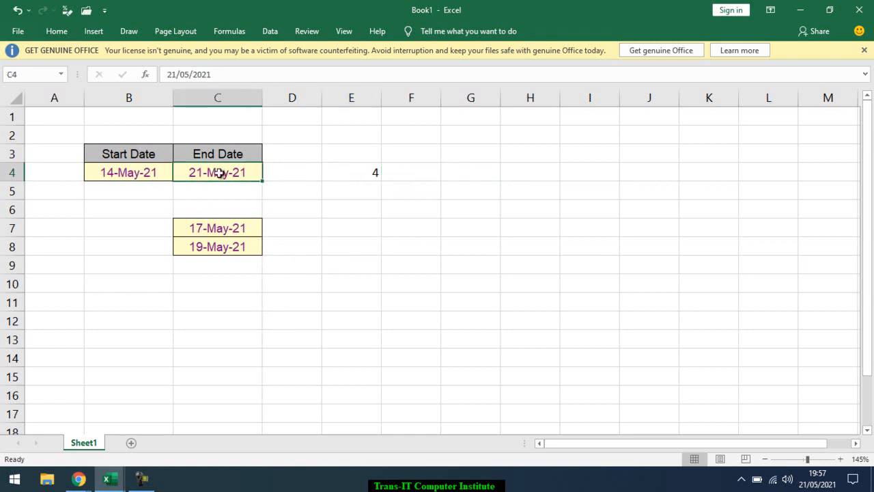
left_click_drag(157, 175, 202, 175)
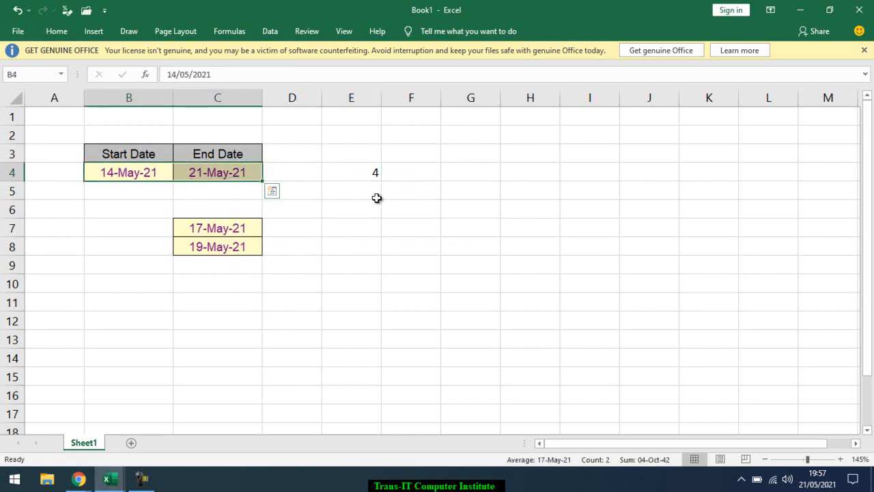
double_click(375, 173)
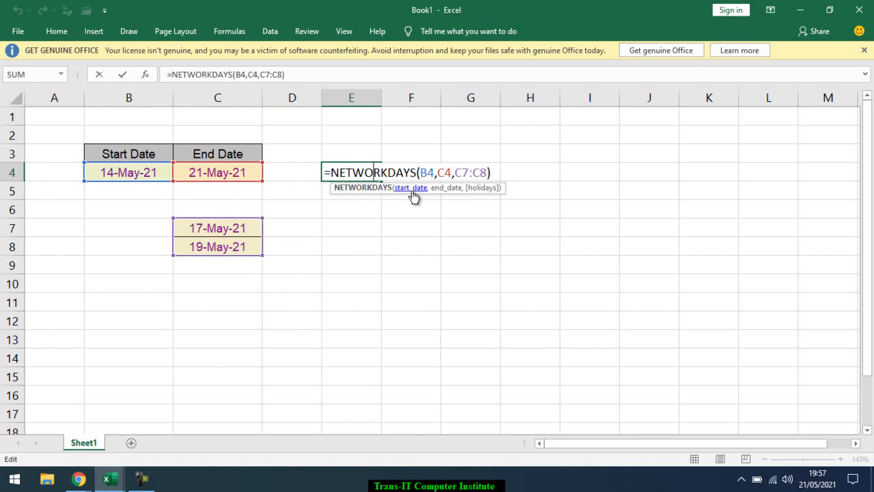
left_click(483, 188)
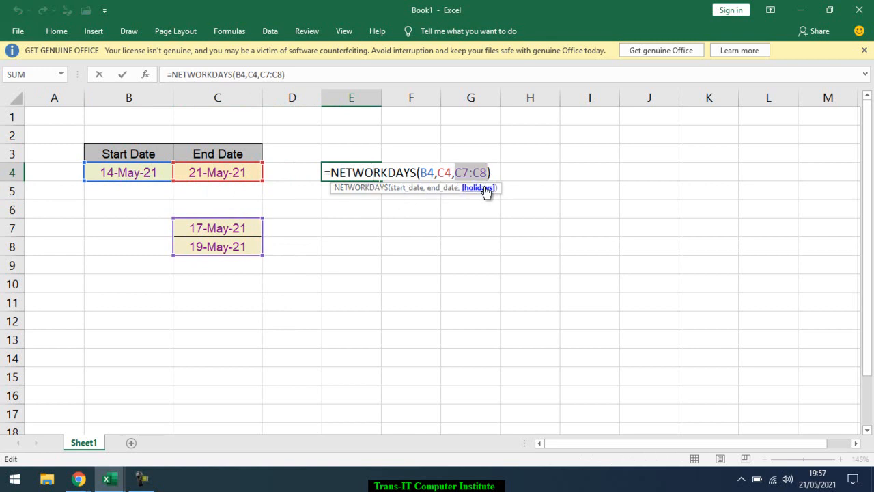
key("Escape")
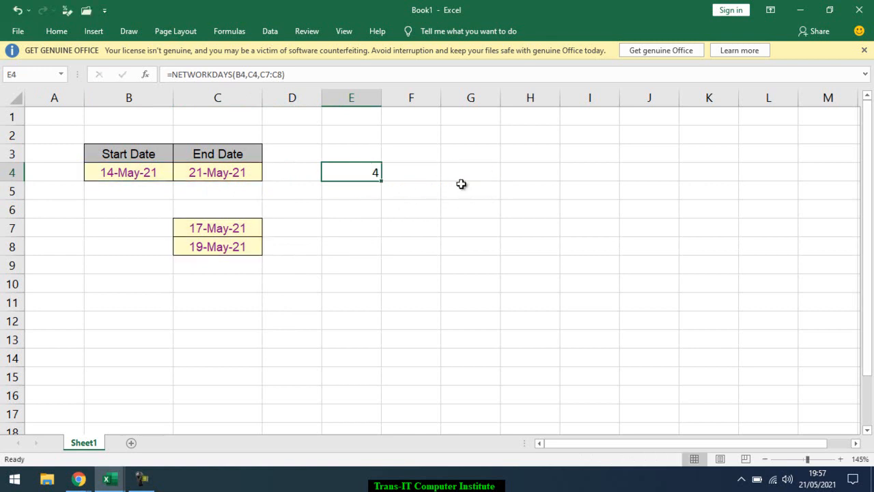
- Switch to the AE_1 workbook and compare its NETWORKDAYS examples on the Ass_D sheet with the formula in Book1
key("alt+Tab")
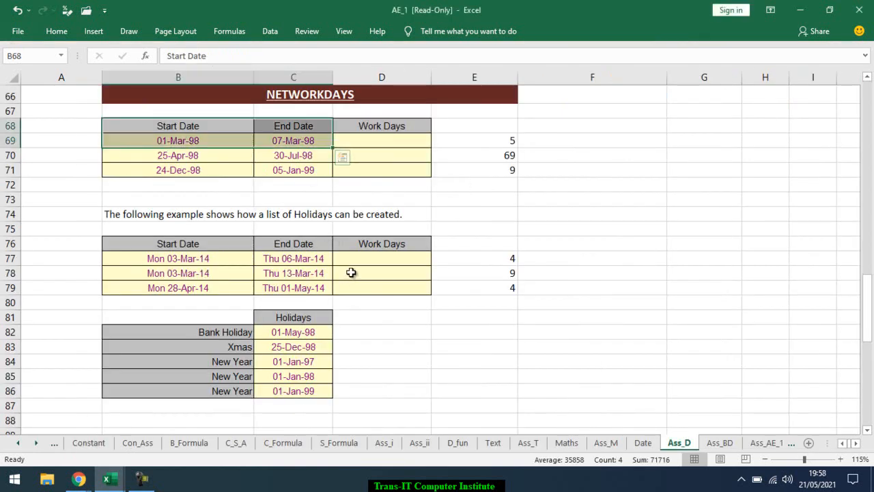
key("alt+Tab")
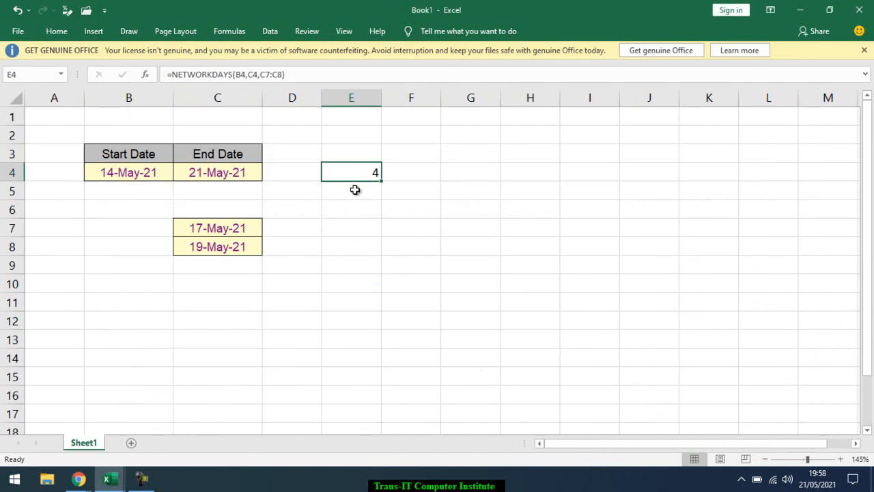
key("alt+Tab")
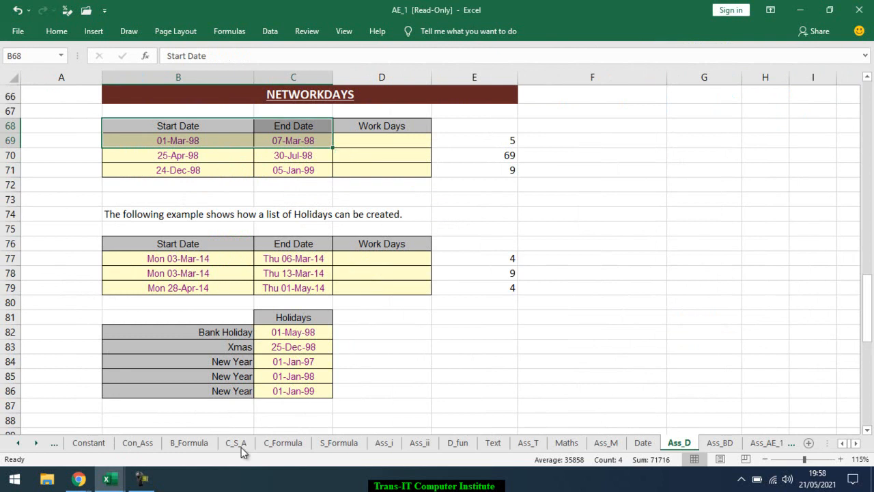
- Switch to the Google Meet window, read the attendees' chat replies and return to the AE_1 workbook
mouse_move(90, 482)
left_click(75, 416)
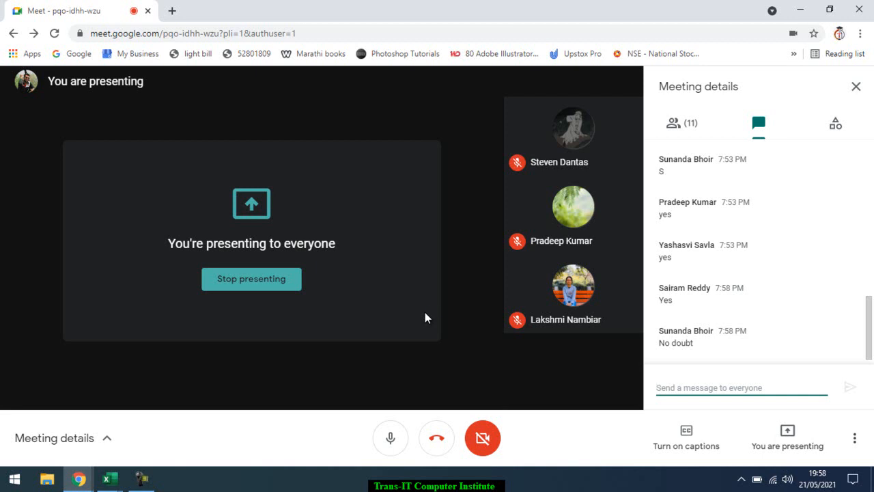
key("alt+Tab")
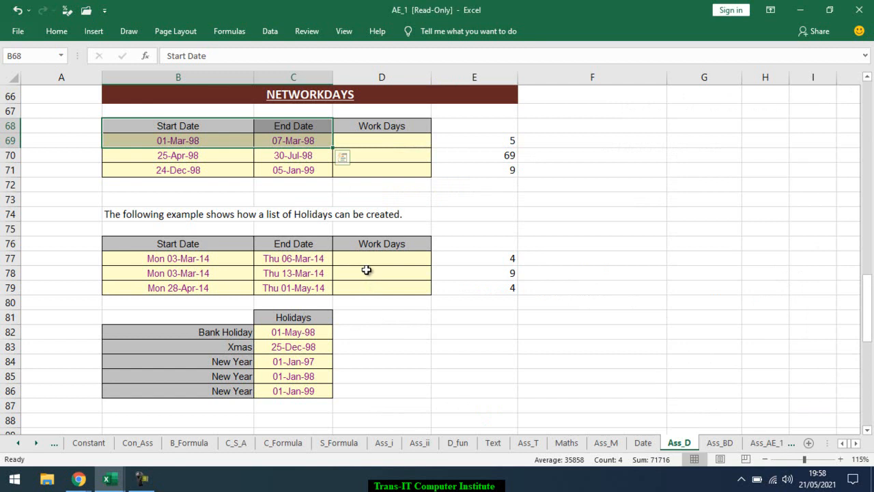
- Review the NETWORKDAYS holiday example on the Ass_D sheet and continue down to the WORKDAY section
left_click(365, 270)
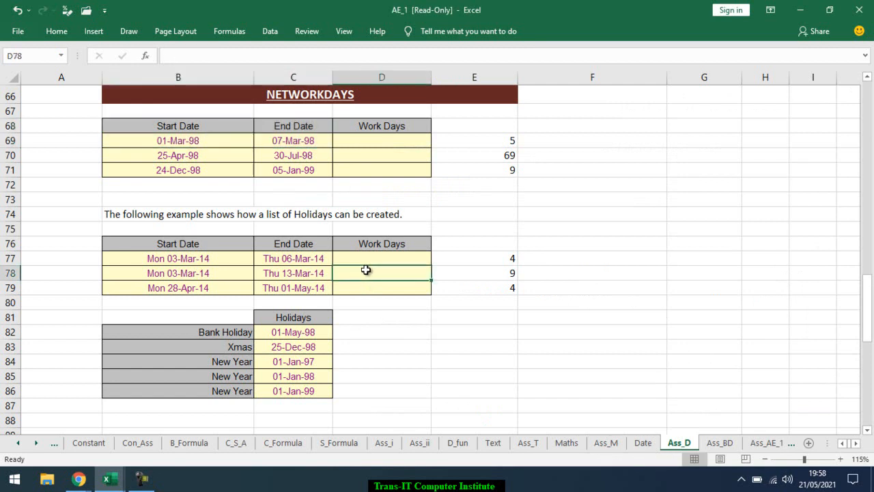
scroll(366, 271, "down", 2)
scroll(365, 271, "down", 1)
scroll(365, 272, "up", 2)
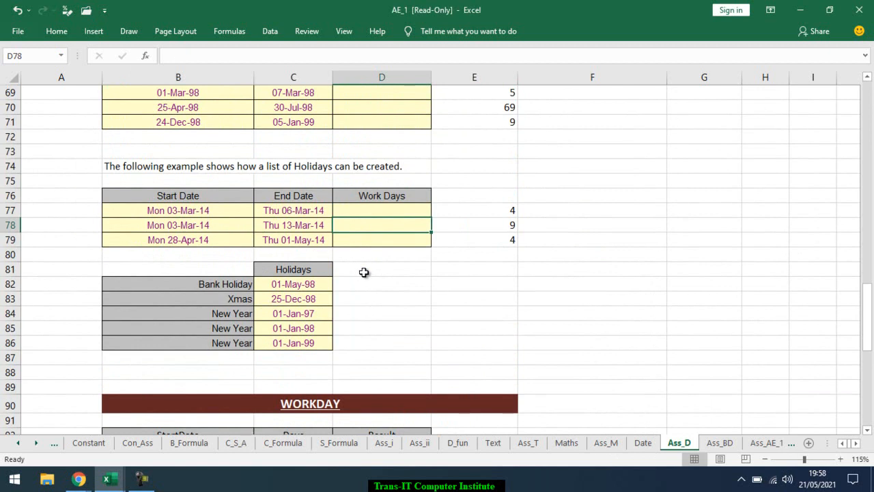
left_click(624, 296)
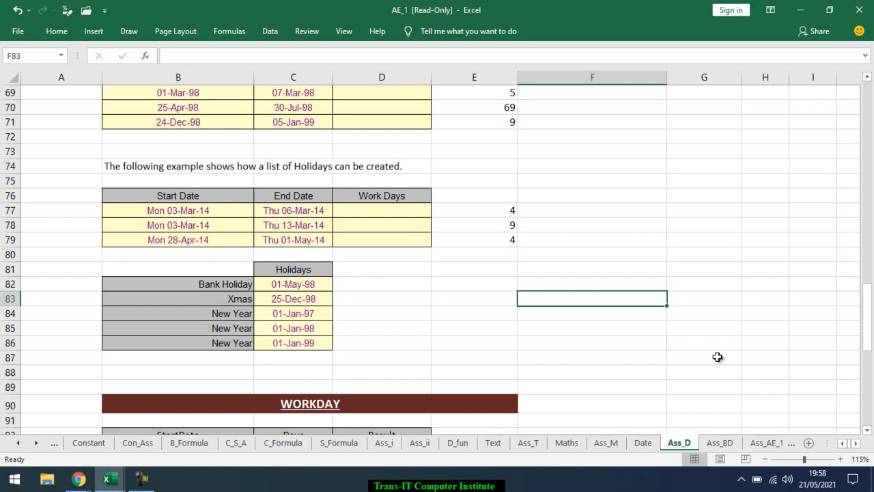
scroll(717, 357, "down", 2)
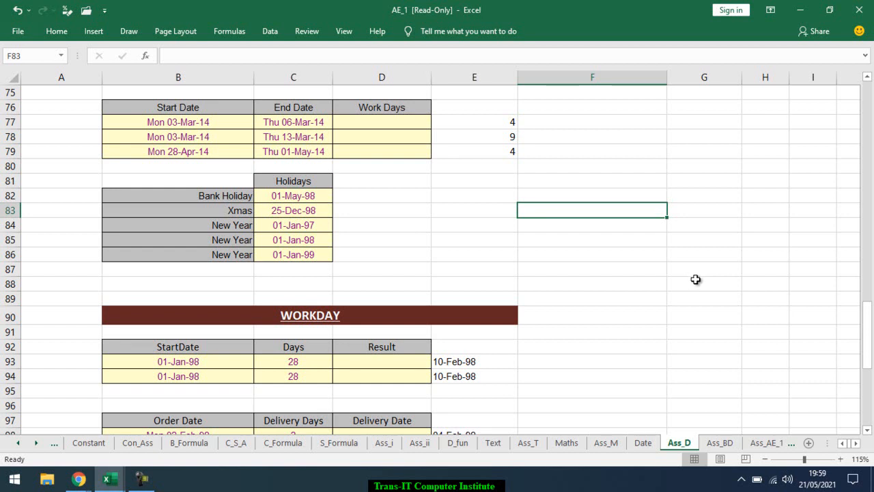
scroll(451, 297, "down", 1)
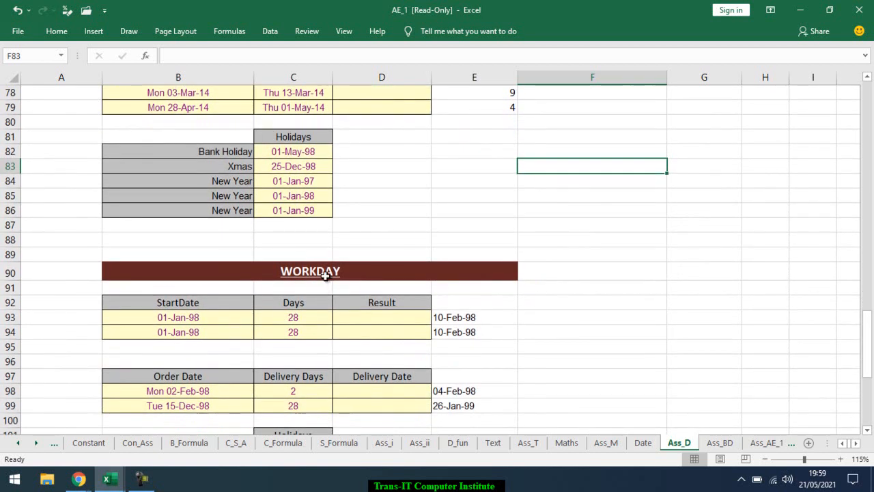
- Switch to Book1 and copy the end date from C4 into B12 as a new start date
key("alt+Tab")
key("alt+Tab")
key("Tab")
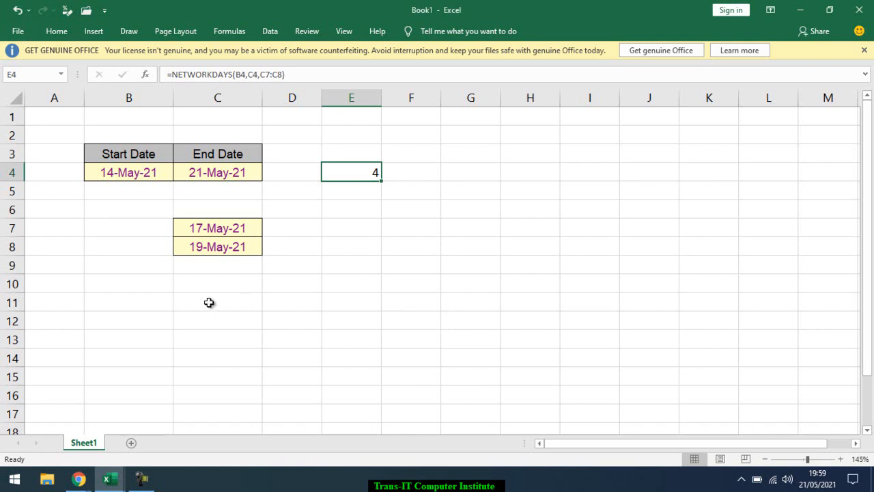
left_click(191, 318)
left_click(141, 319)
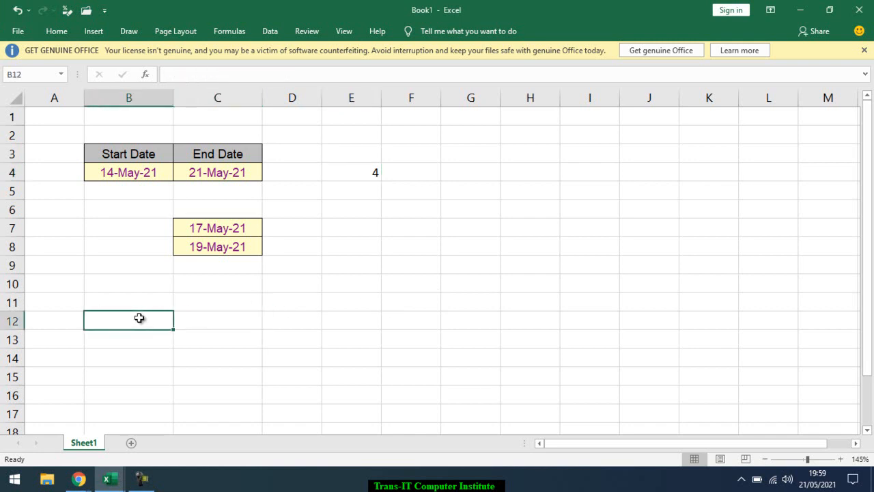
left_click(213, 178)
key("ctrl+c")
left_click(125, 314)
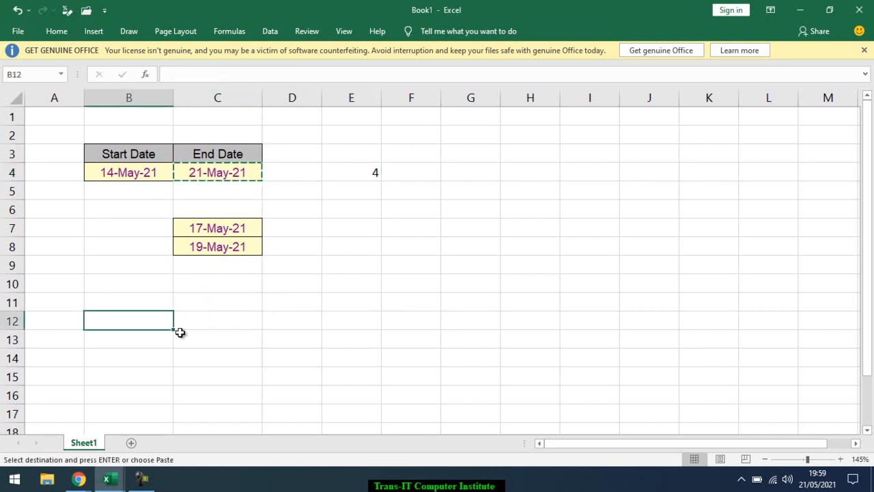
key("Return")
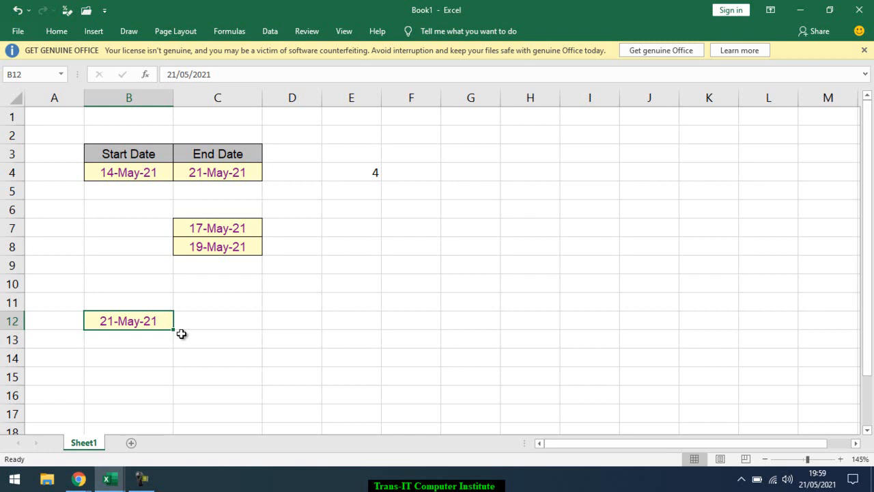
- Enter 5 in C12 as the number of working days, beside the date in B12
left_click(305, 320)
key("Left")
type("5")
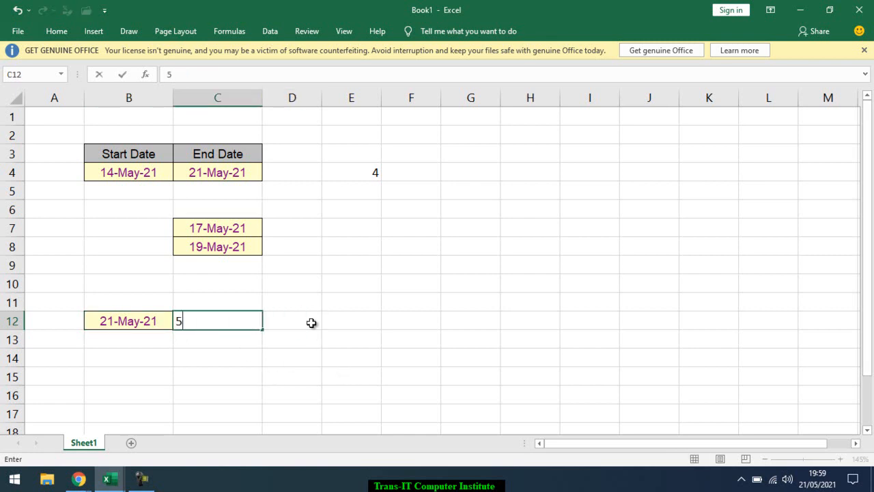
left_click(311, 322)
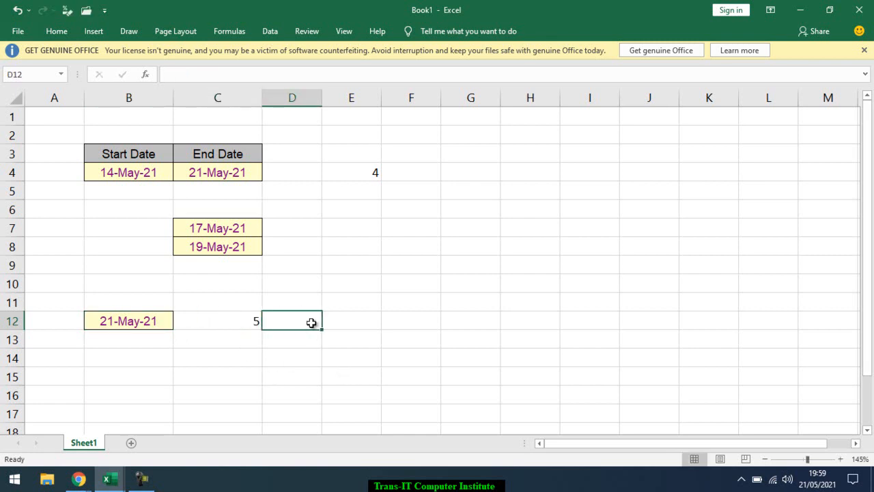
- Enter the formula =WORKDAY(B12,C12) in D12
type("=work")
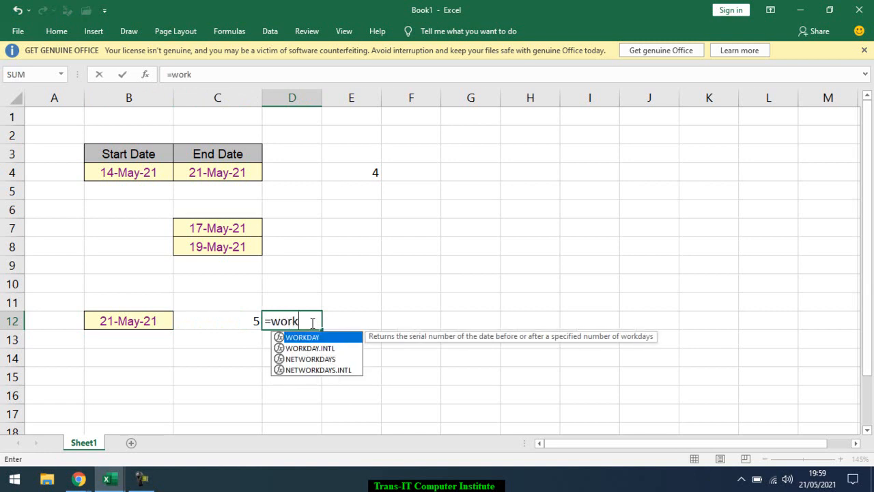
key("Tab")
key("BackSpace")
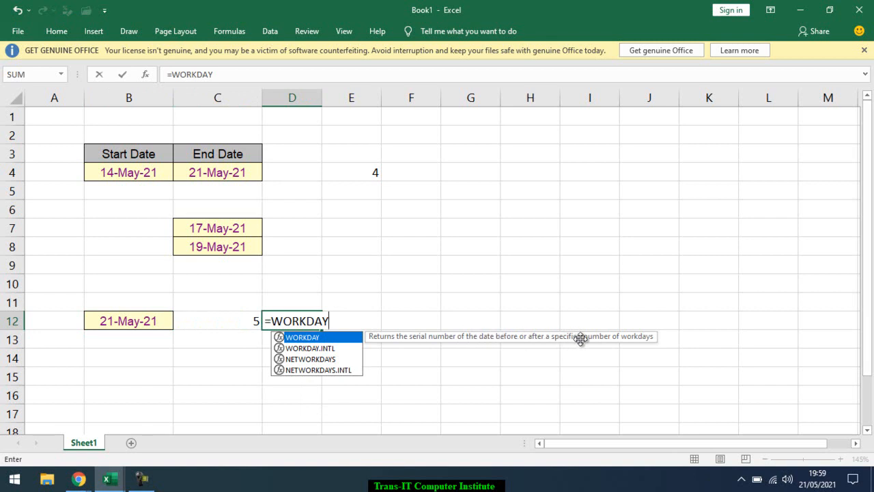
type("(")
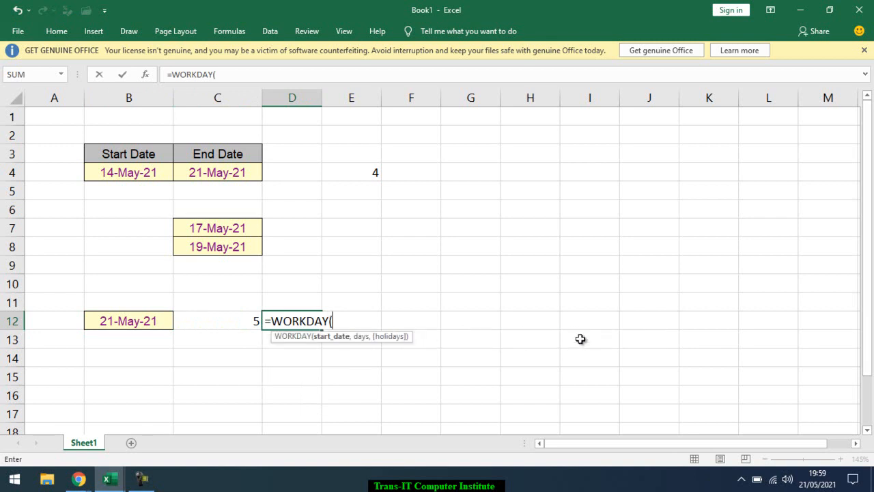
left_click(149, 321)
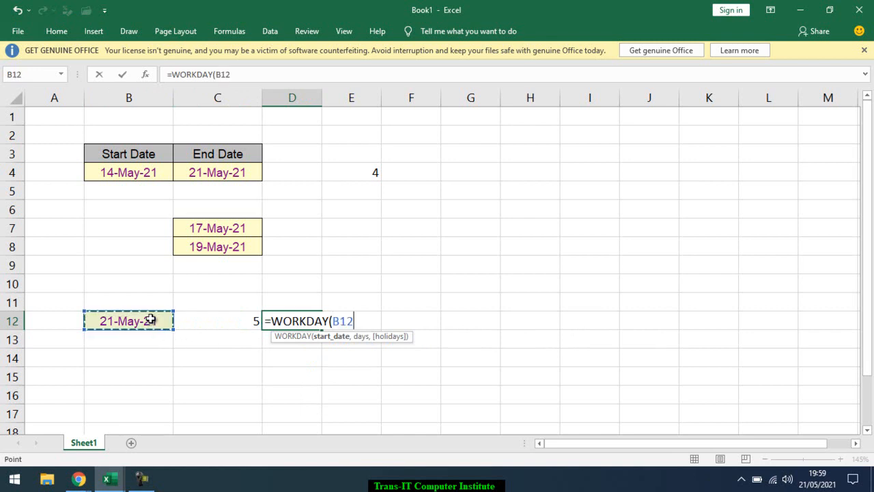
type(",")
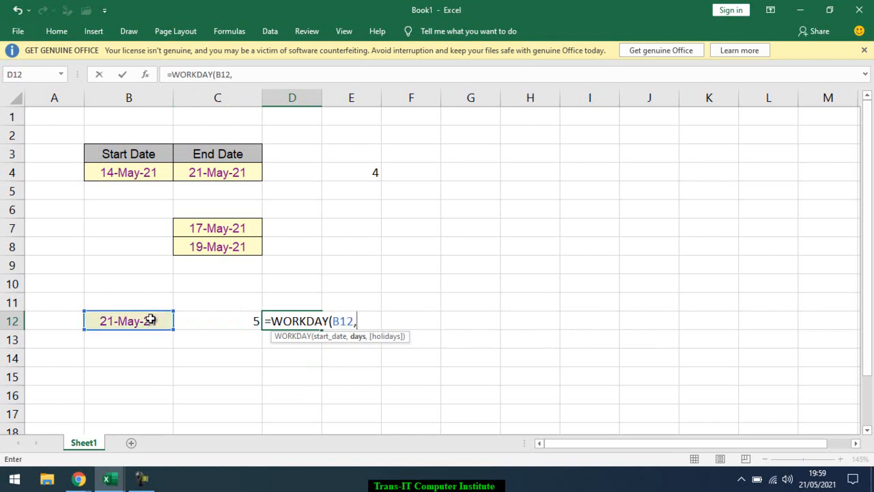
left_click(236, 322)
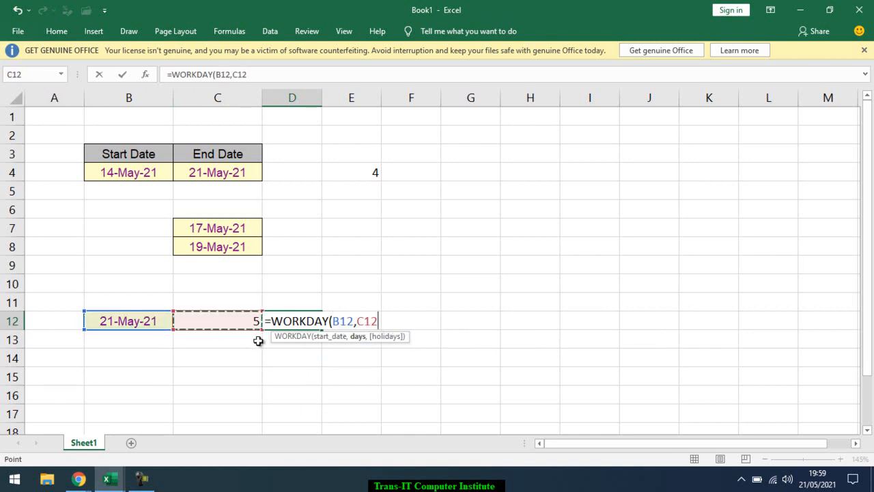
key("Return")
key("Up")
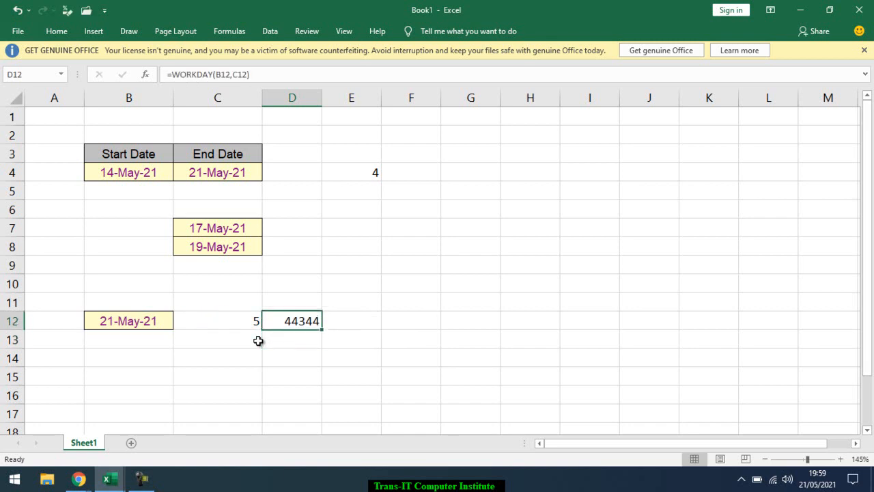
- Copy the date formatting of B12 onto D12 with Format Painter and widen column D
left_click(122, 323)
left_click(54, 30)
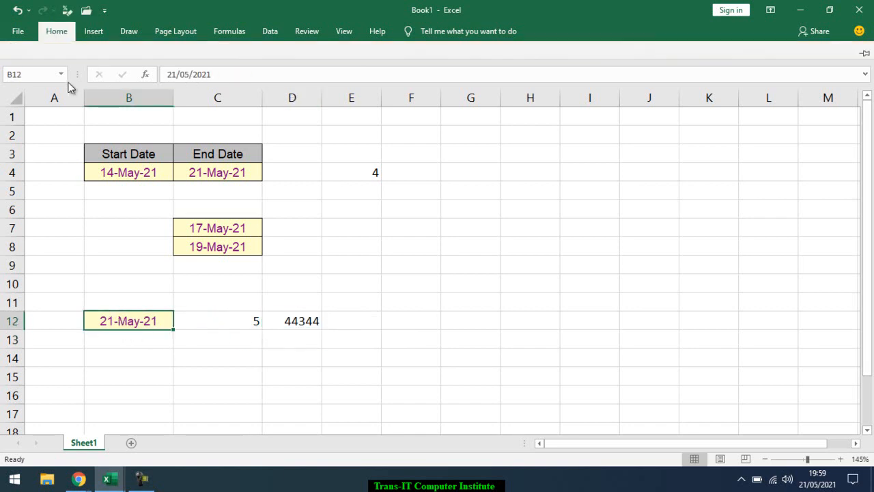
left_click(39, 82)
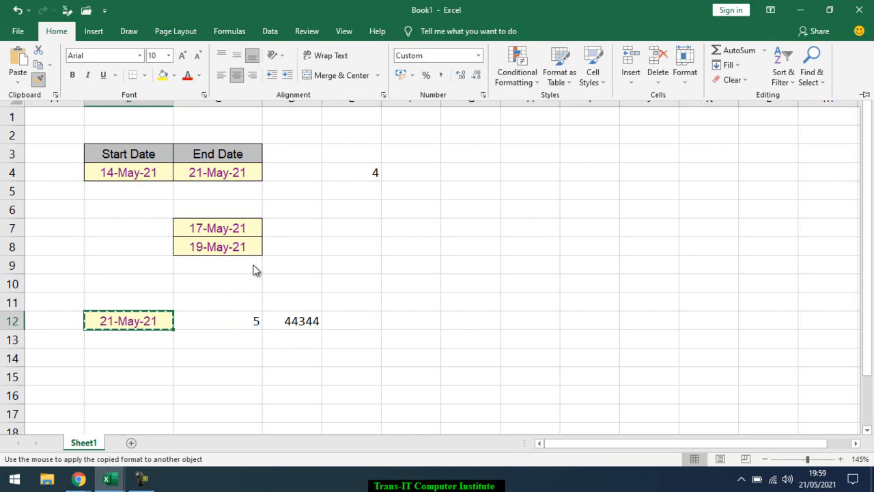
left_click(280, 326)
left_click_drag(322, 98, 367, 97)
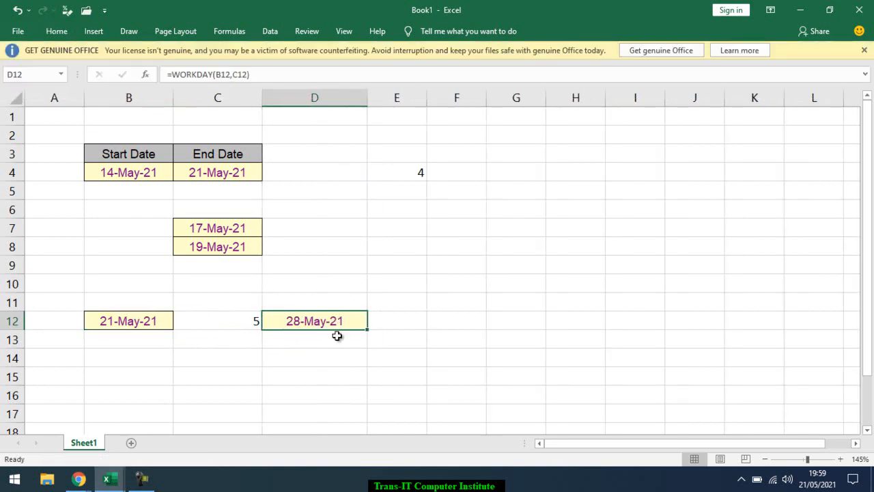
- Check D12's date against the May 2021 system calendar, and copy the holiday dates in C7:C8 to C15:C16
left_click(813, 478)
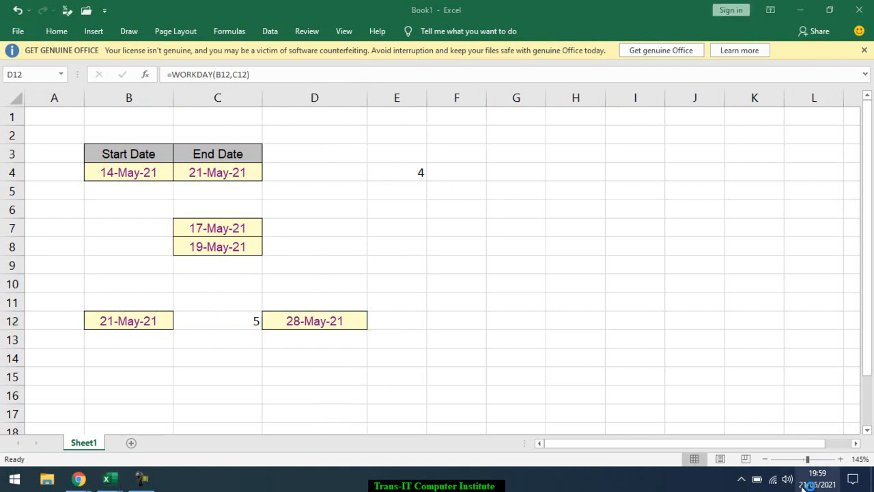
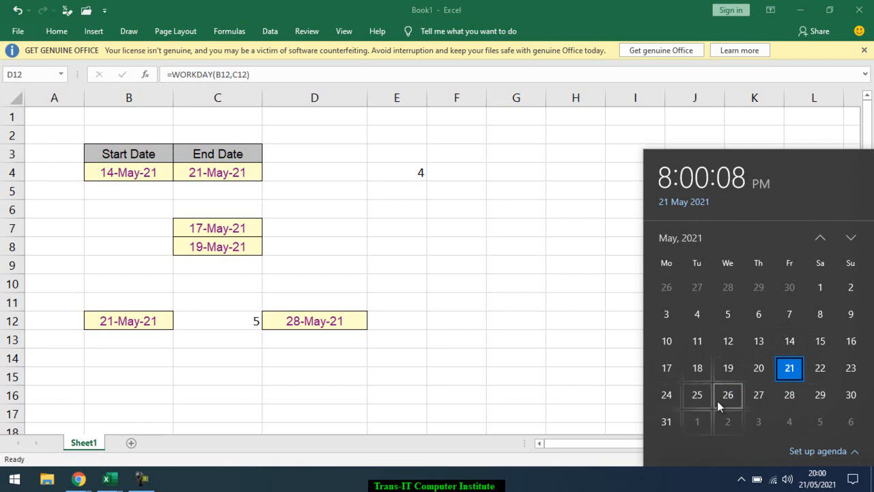
left_click(280, 240)
left_click_drag(227, 229, 224, 247)
key("ctrl+c")
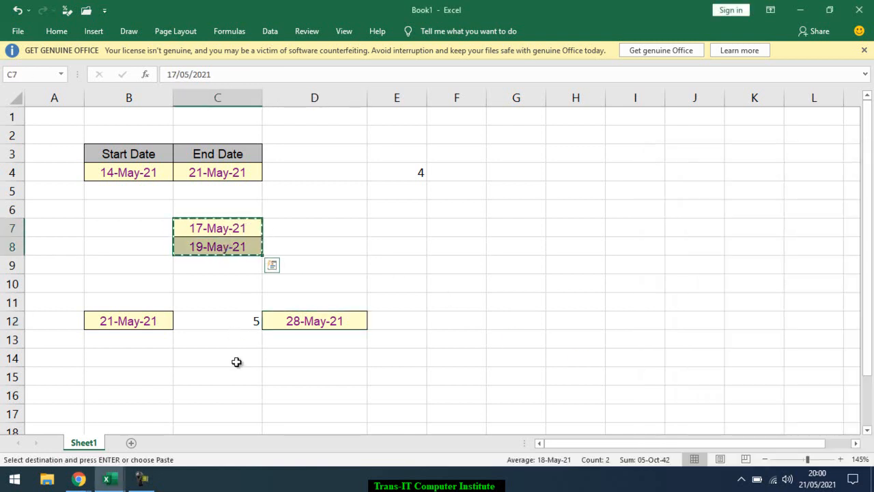
left_click(234, 371)
key("Return")
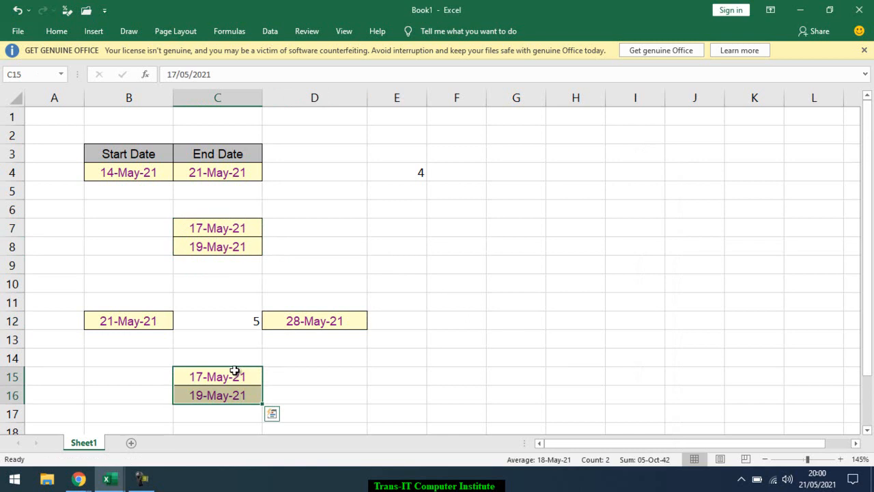
- Change the copied holiday dates to 25-May-21 in C15 and 26-May-21 in C16
double_click(197, 374)
type("20/5")
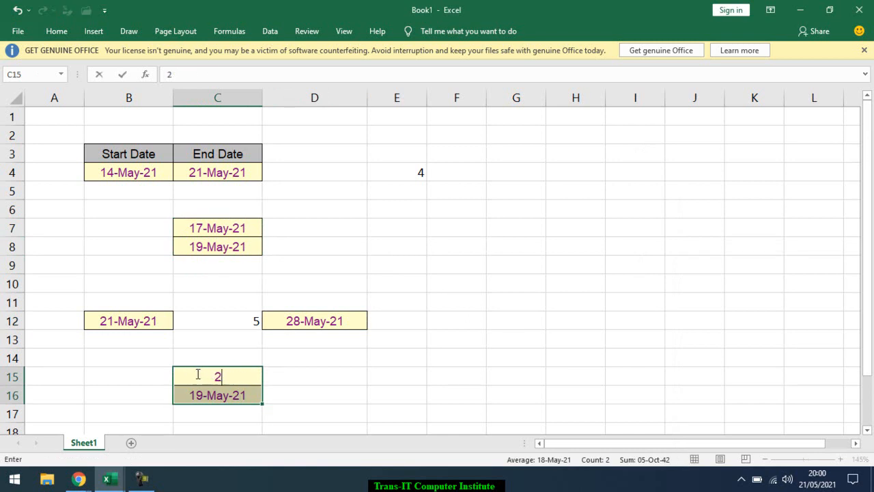
key("Return")
type("26/5")
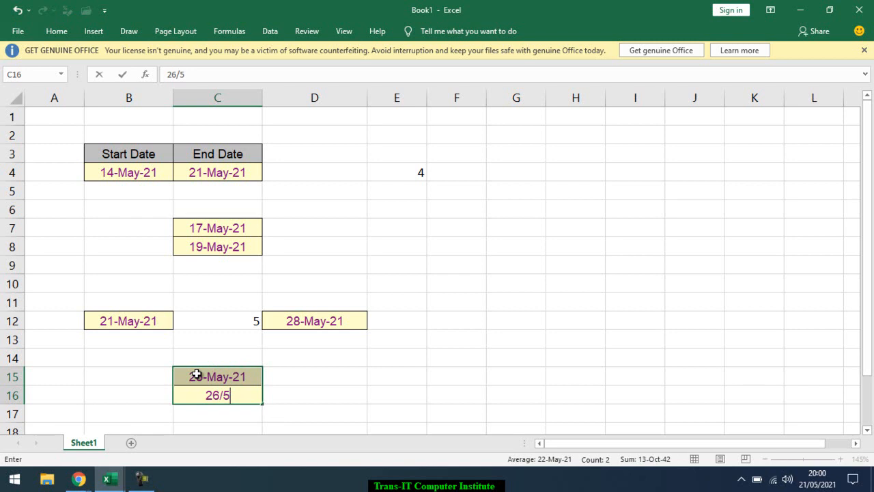
key("Return")
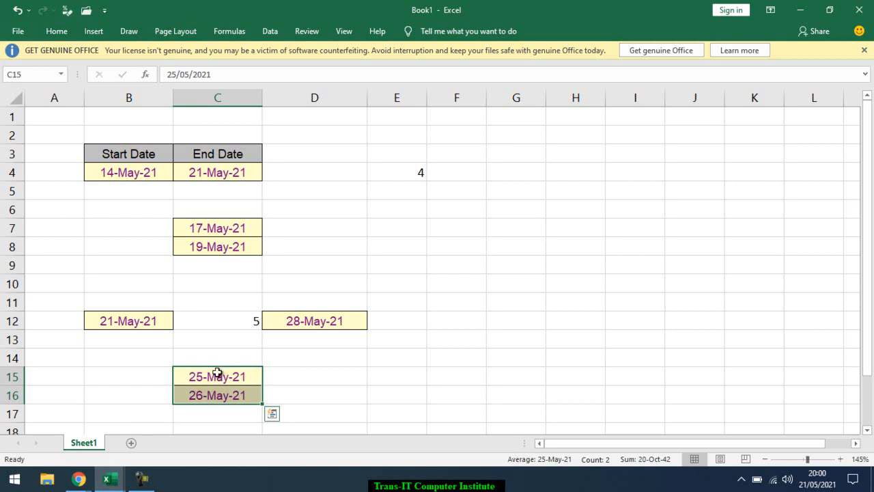
- Add the holiday range as third argument in D12, making the formula =WORKDAY(B12,C12,C15:C16)
double_click(349, 322)
left_click(375, 321)
type(",")
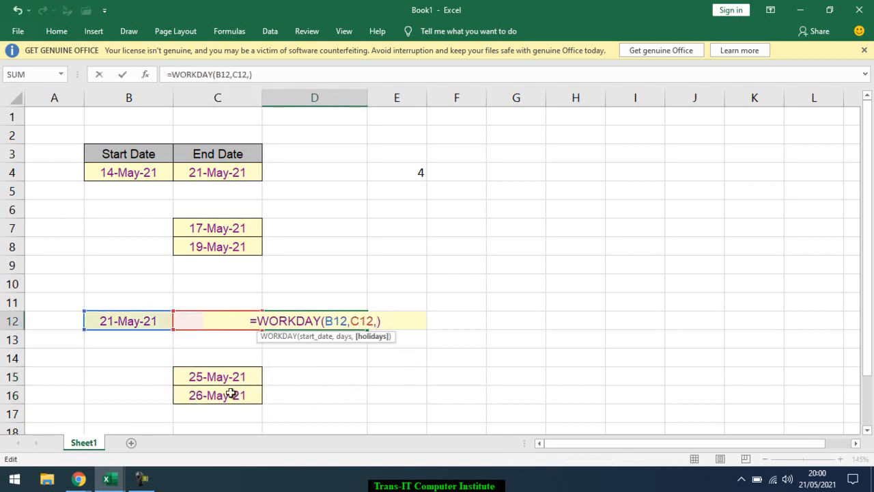
left_click_drag(228, 378, 231, 395)
key("Return")
key("Up")
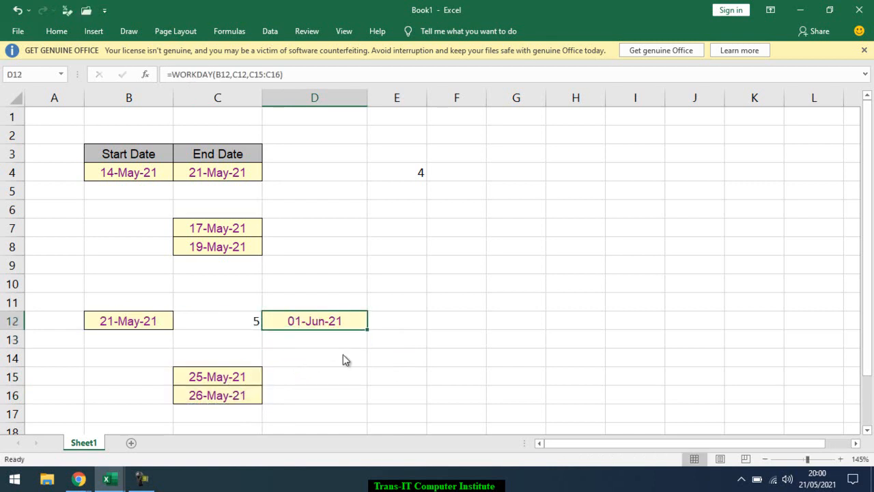
- Verify the WORKDAY date in D12 against the system calendar and review the number of days in C12
left_click(822, 476)
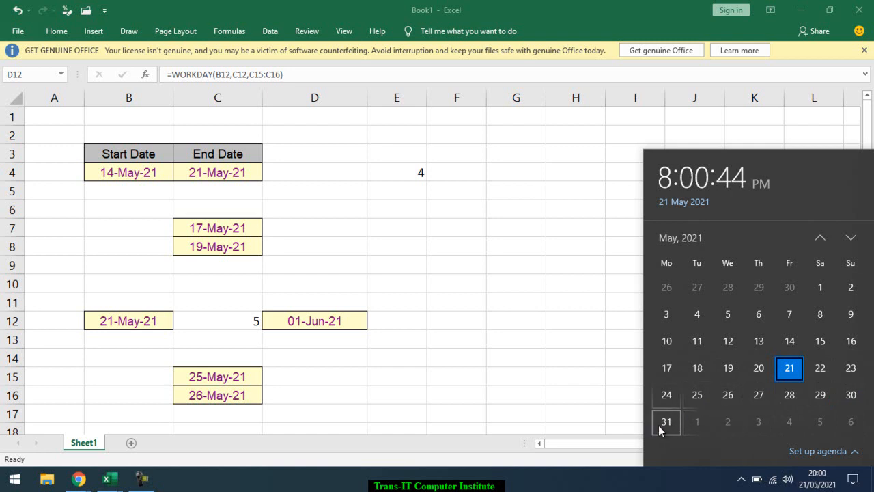
left_click(351, 321)
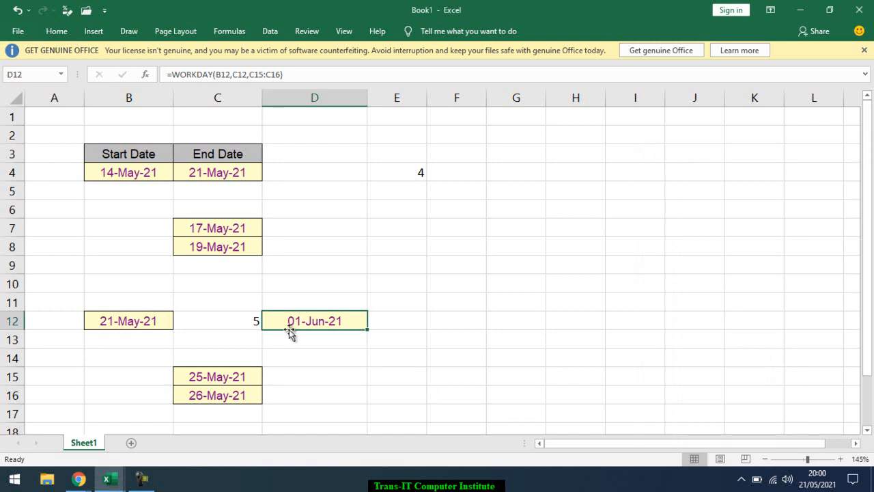
left_click(235, 321)
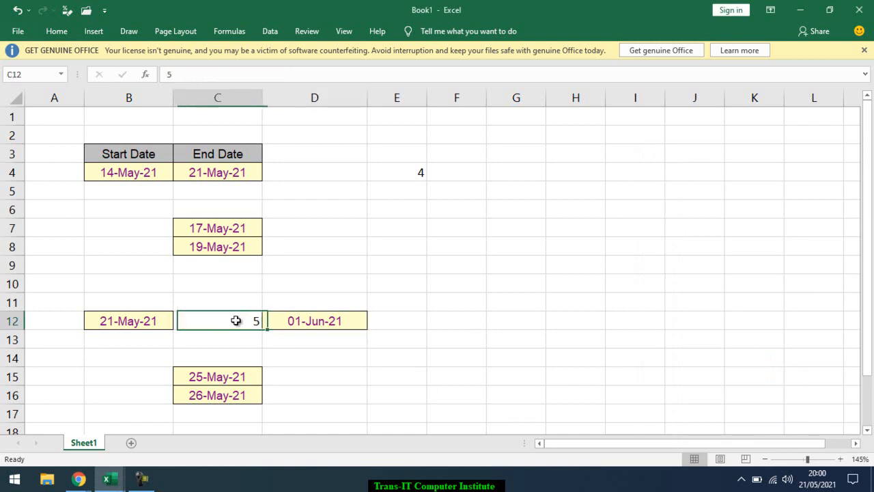
- Review the WORKDAY formula in D12 together with its start date in B12 and day count in C12
left_click(301, 323)
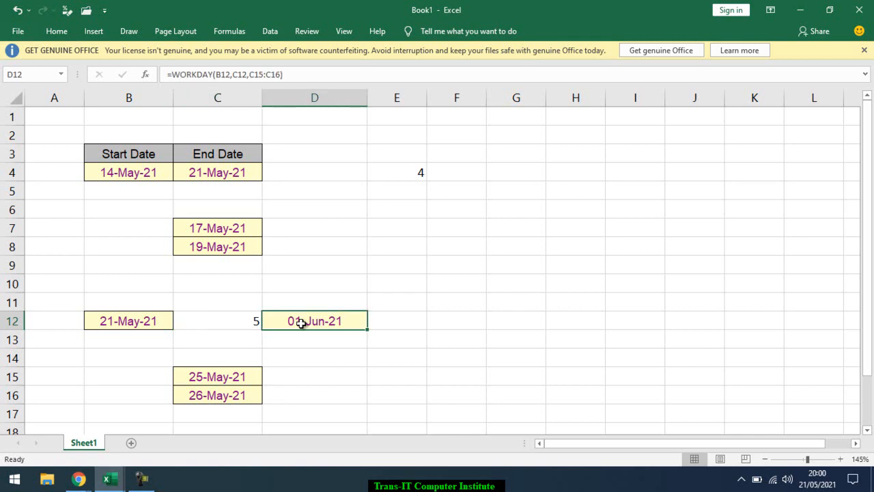
left_click(168, 318)
left_click(225, 321)
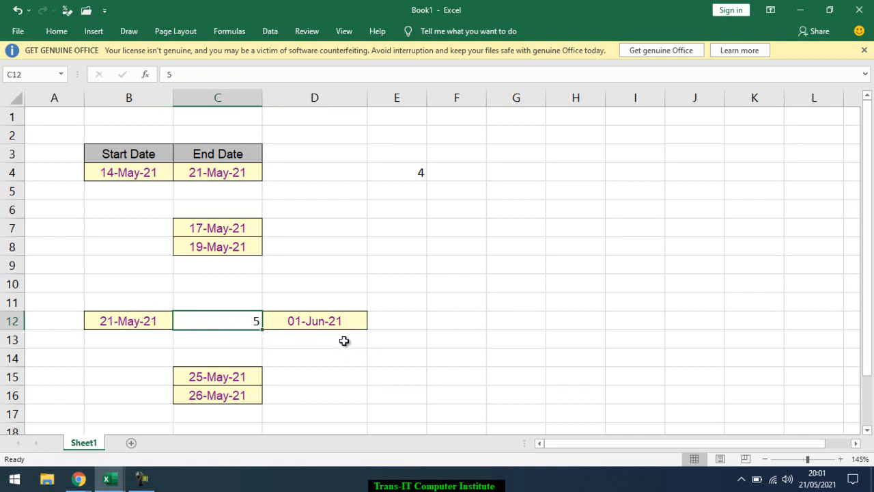
left_click(351, 321)
- Switch to the AE_1 workbook and look over the NETWORKDAYS and WORKDAY exercises on the Ass_D sheet
key("alt+Tab")
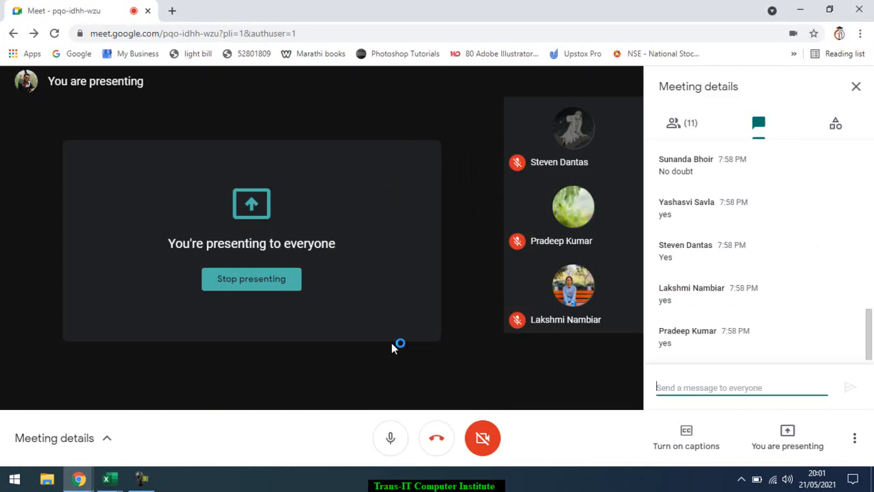
key("alt+Tab")
key("alt+Tab")
key("Tab")
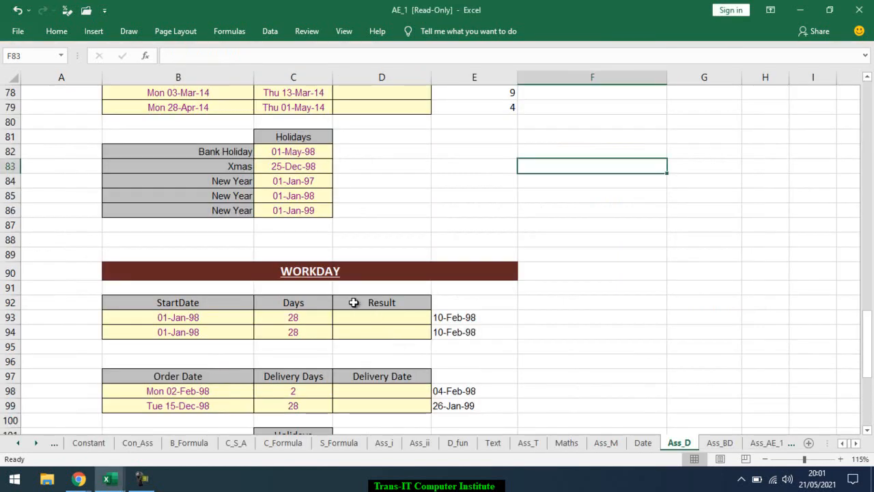
scroll(347, 314, "down", 2)
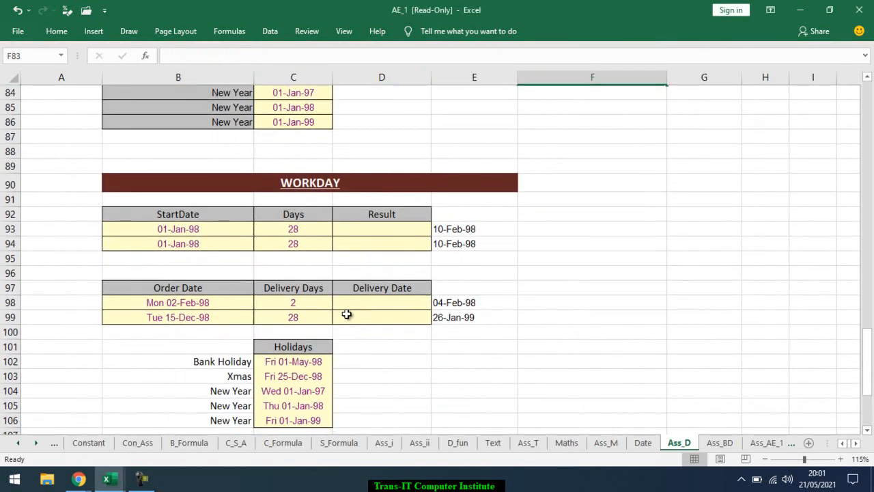
scroll(347, 314, "up", 8)
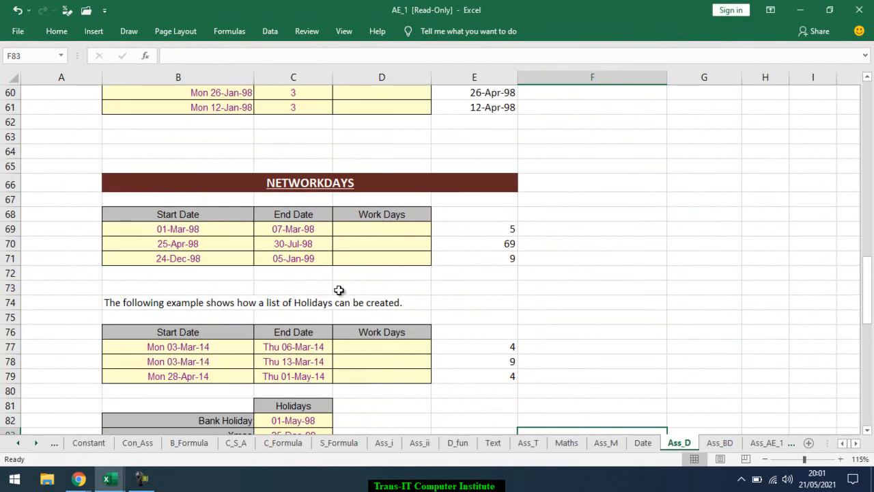
scroll(338, 290, "down", 6)
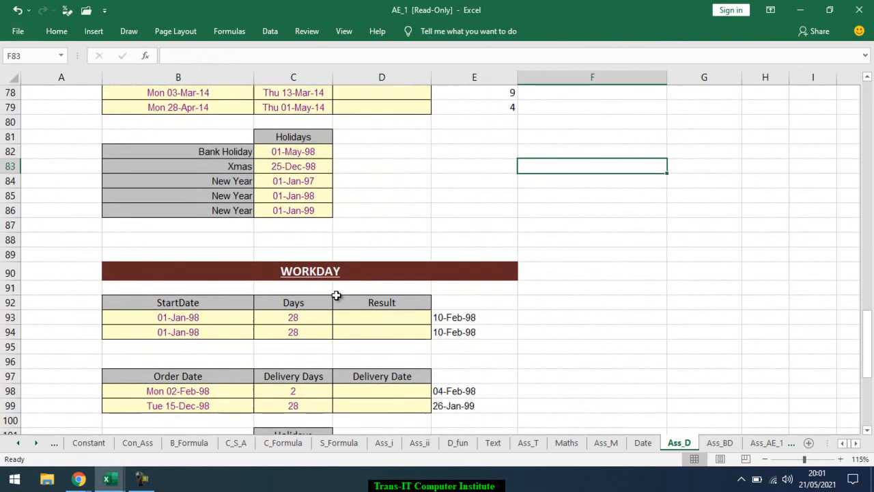
scroll(336, 295, "down", 1)
scroll(336, 295, "down", 1)
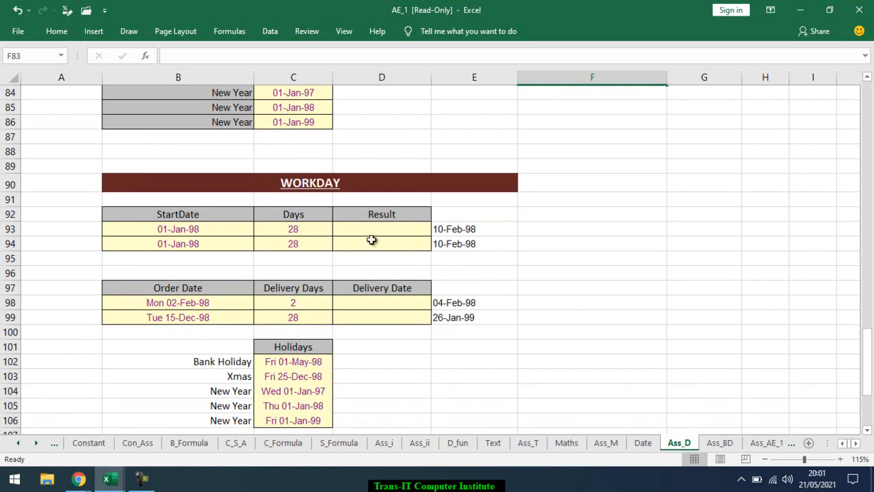
- Examine the Delivery Date exercise in rows 98 and 99 and its holiday list in C102:C106
left_click(376, 302)
left_click(302, 303)
left_click(317, 321)
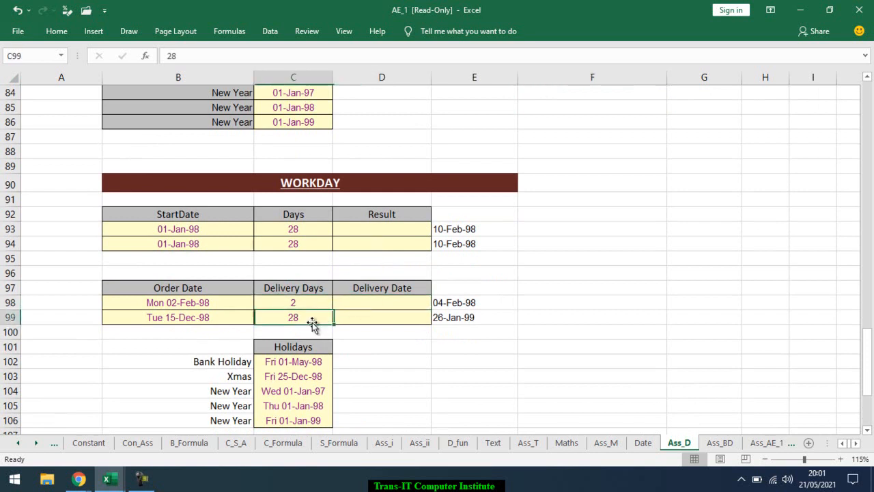
left_click_drag(295, 359, 293, 414)
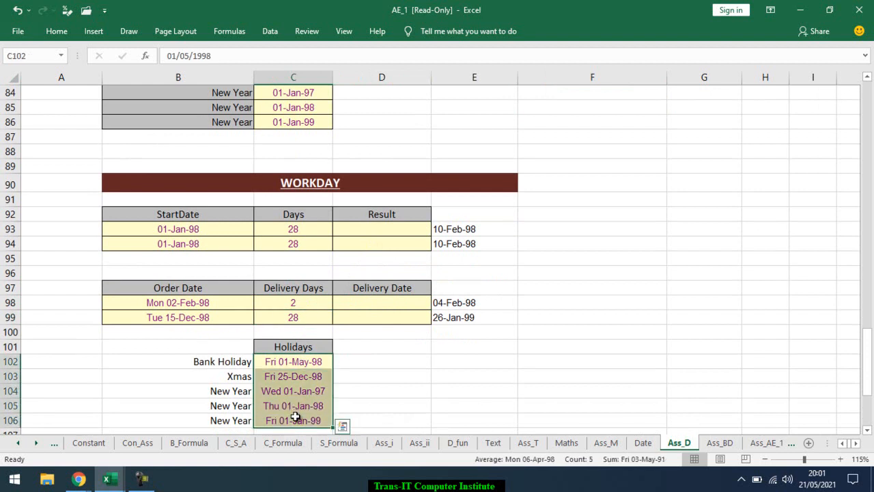
scroll(356, 314, "down", 1)
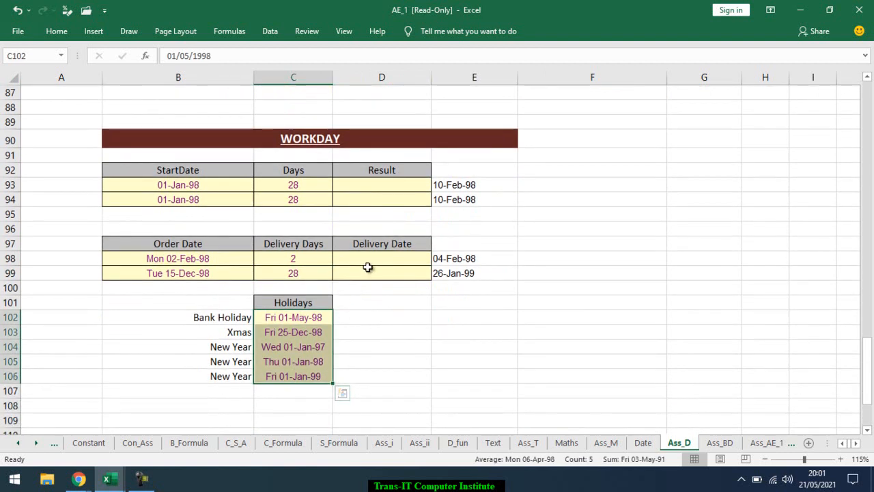
scroll(408, 272, "down", 2)
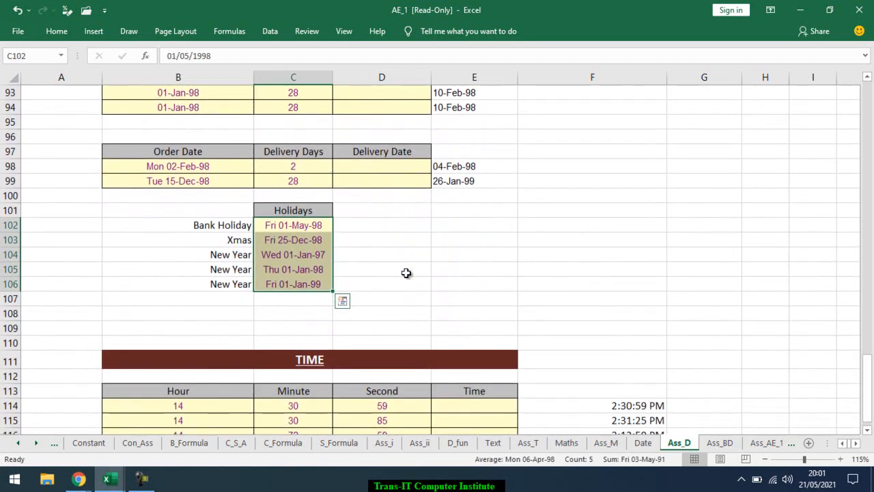
left_click(399, 267)
- Review the Weekday, EDATE, NETWORKDAYS and WORKDAY entries on the Date sheet
key("alt+Tab")
key("alt+Tab")
left_click(642, 443)
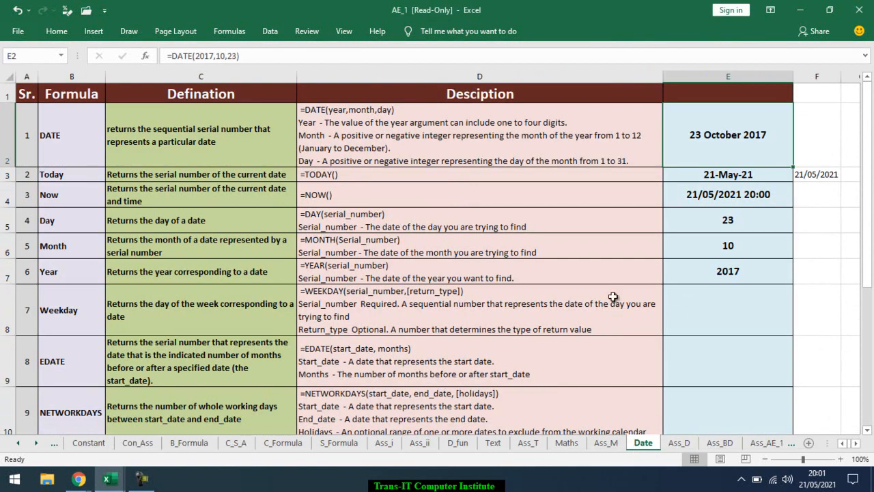
scroll(338, 324, "down", 2)
left_click(63, 198)
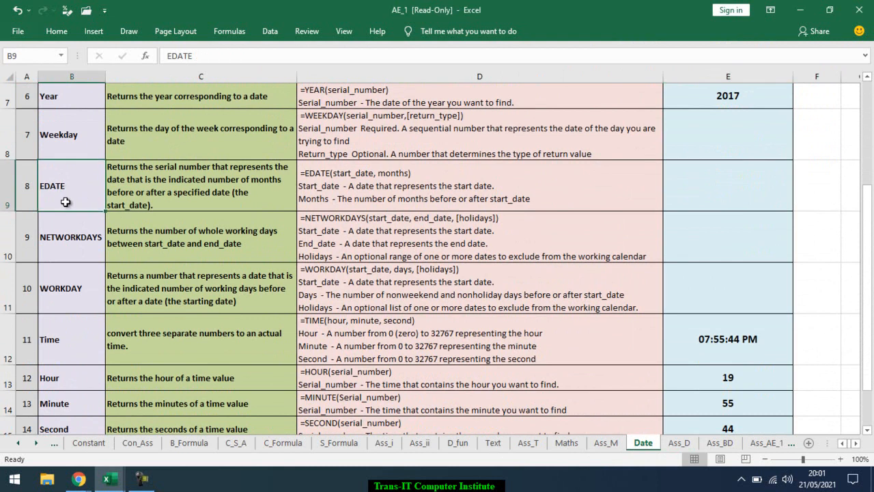
left_click(61, 139)
left_click(63, 188)
left_click(65, 252)
left_click(69, 285)
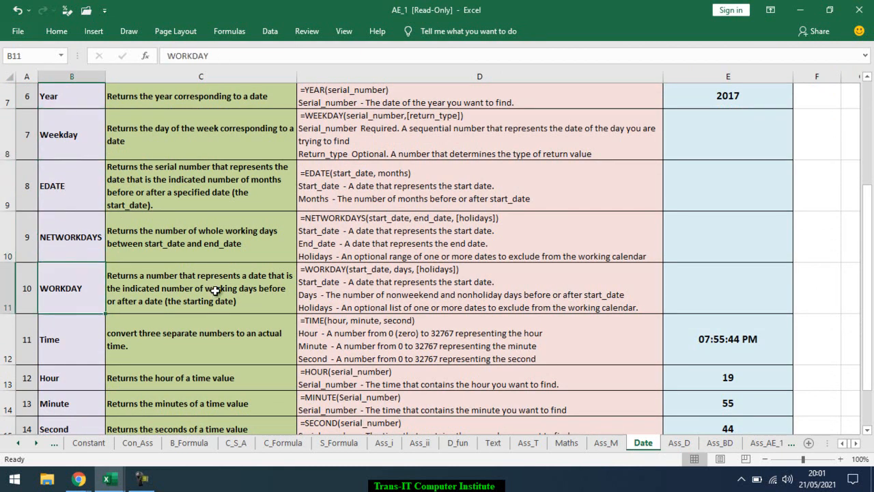
- Look through the WORKDAY and TIME exercises on the Ass_D sheet, and check the Google Meet chat for replies
left_click(676, 442)
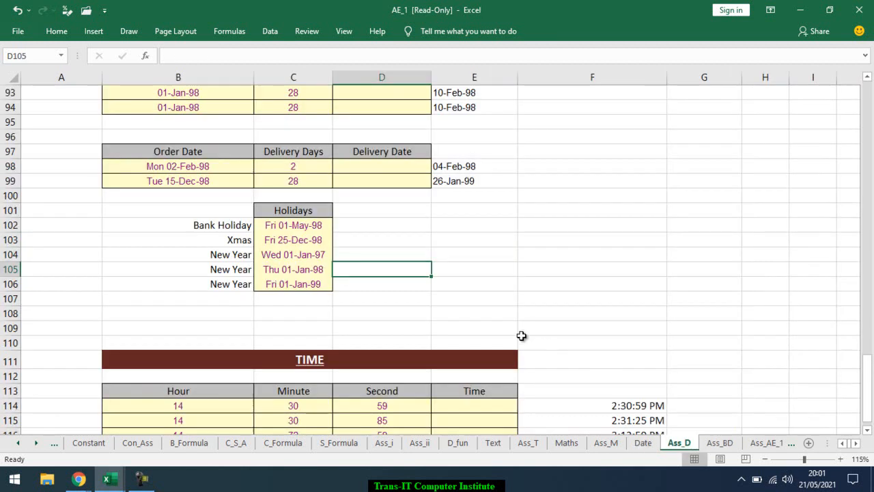
scroll(519, 335, "up", 3)
scroll(505, 329, "down", 8)
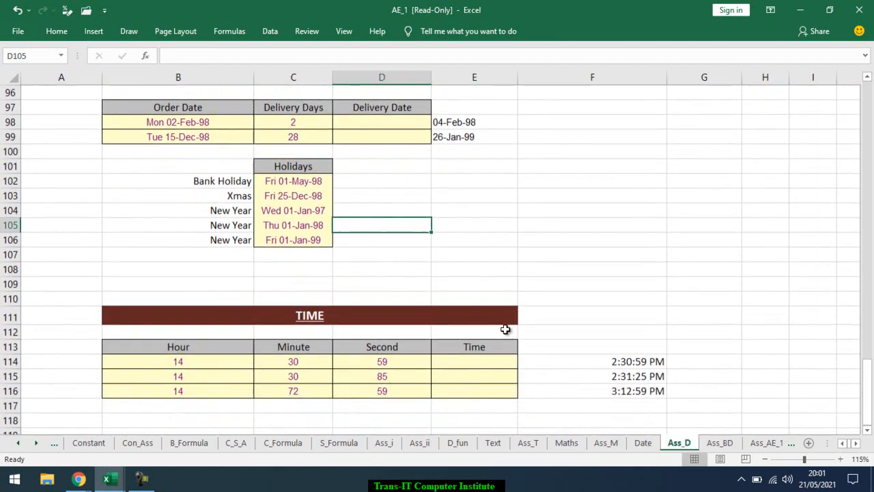
scroll(506, 329, "up", 11)
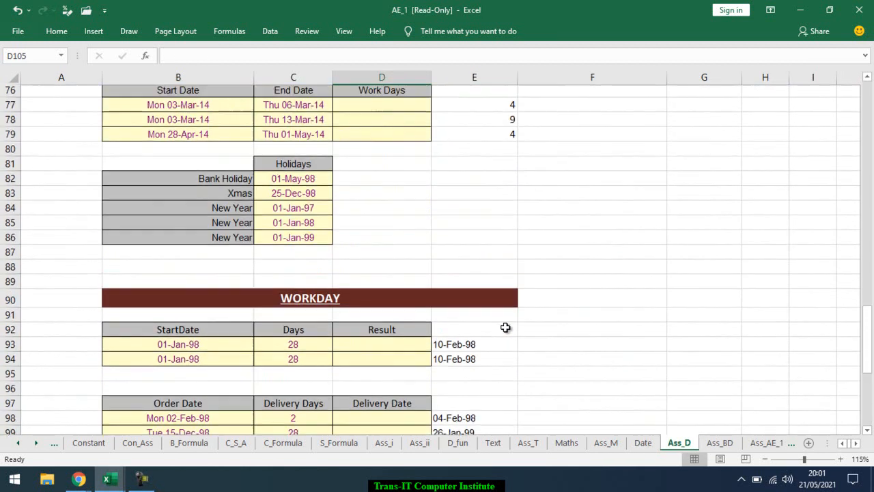
key("alt+Tab")
key("alt+Tab")
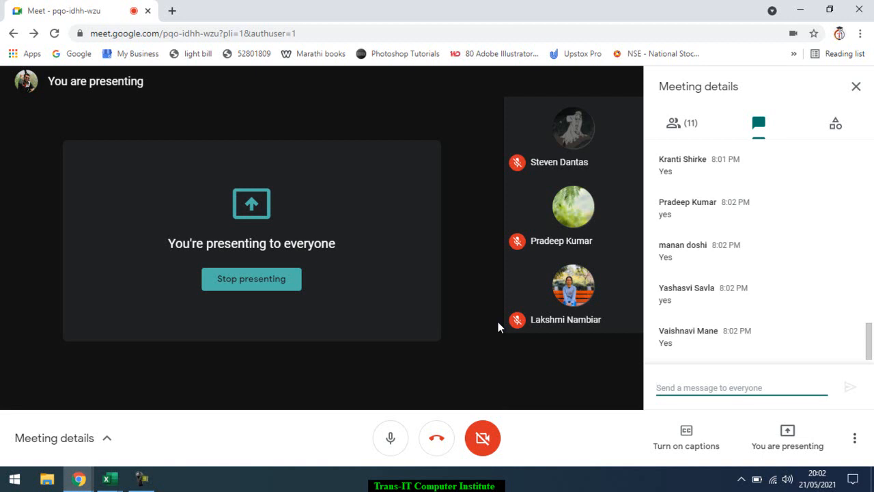
key("alt+Tab")
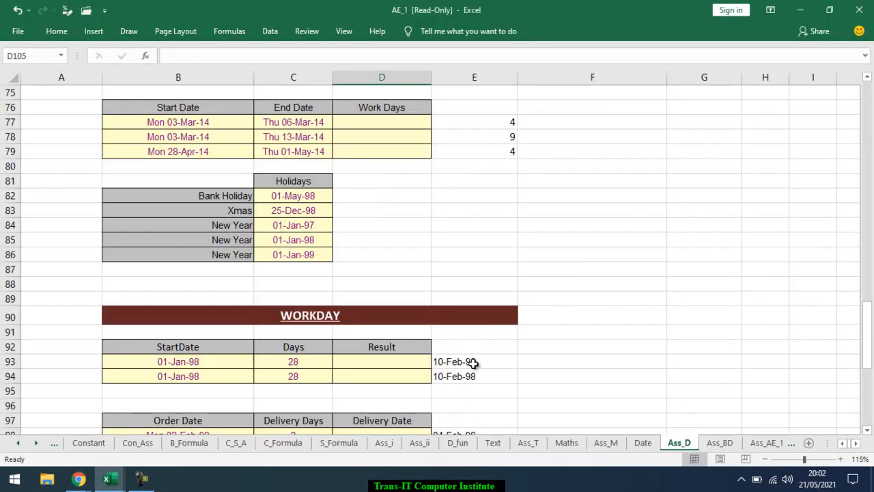
- Examine the date interval codes and the Difference exercises on the Ass_BD sheet, and check the Google Meet chat
left_click(719, 443)
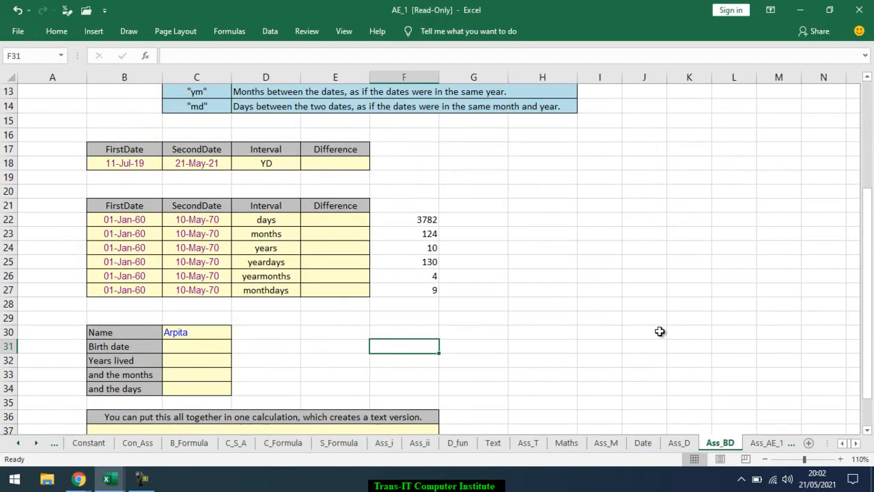
scroll(381, 230, "up", 1)
scroll(381, 228, "up", 1)
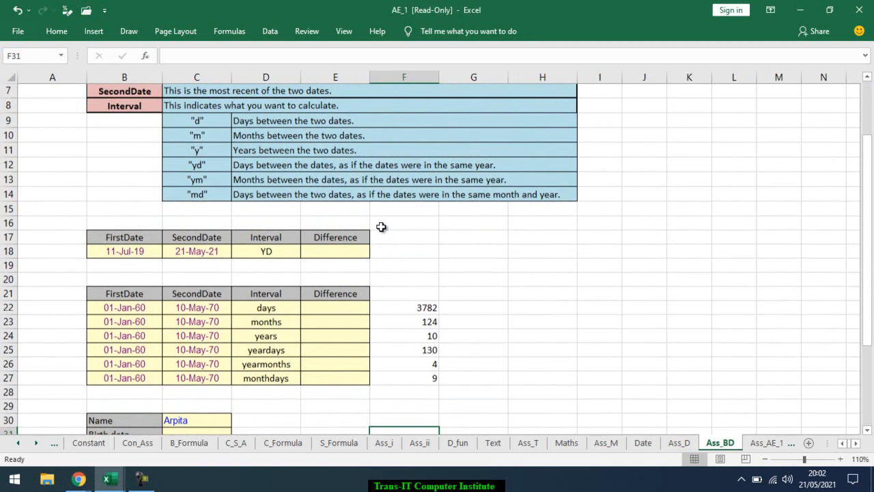
scroll(381, 227, "down", 1)
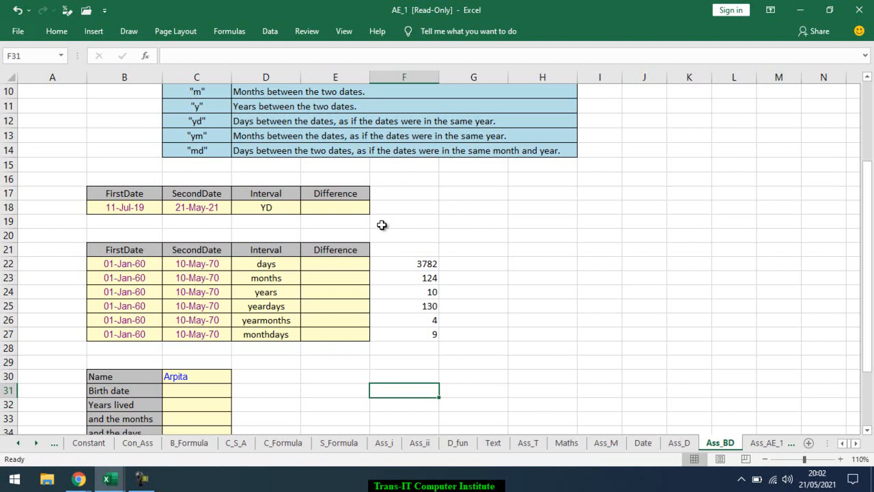
key("alt+Tab")
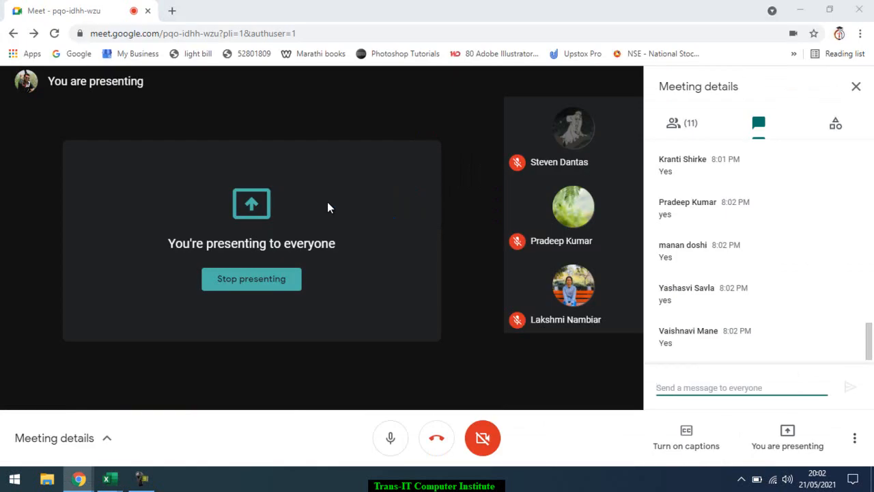
key("alt+Tab")
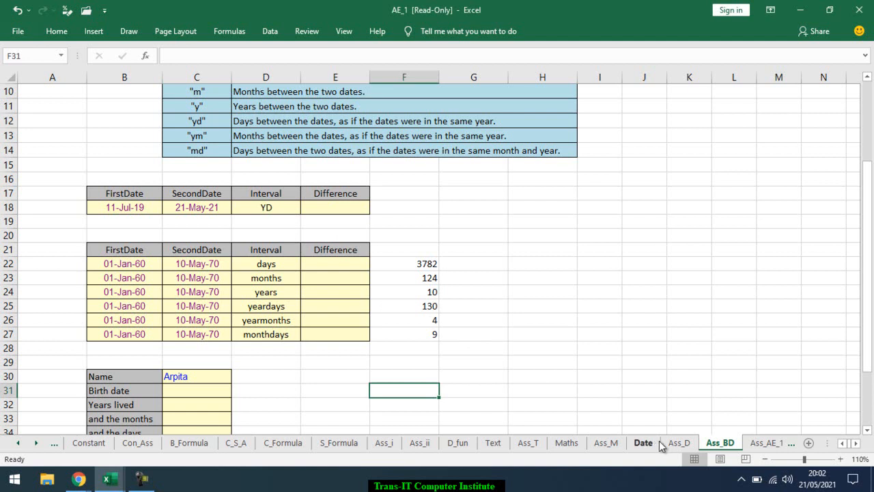
- Revisit the NETWORKDAYS exercises on the Ass_D sheet and the function overview on the Date sheet
left_click(679, 444)
scroll(643, 393, "up", 19)
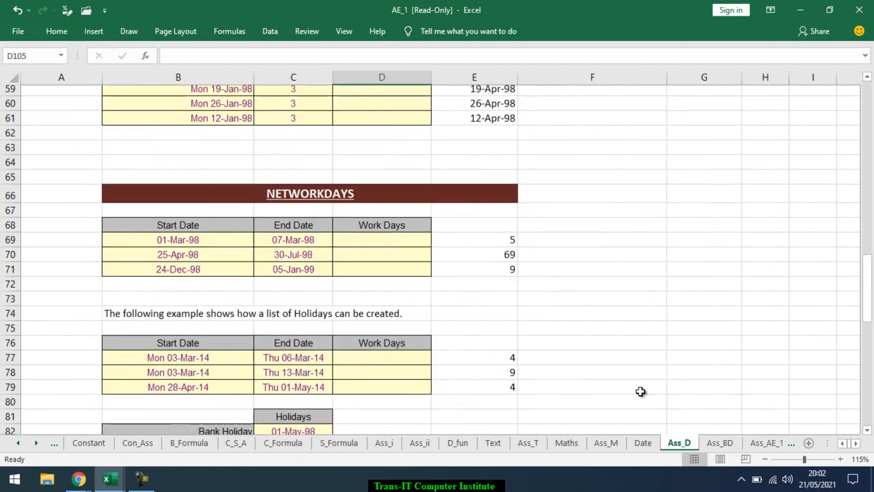
left_click(643, 442)
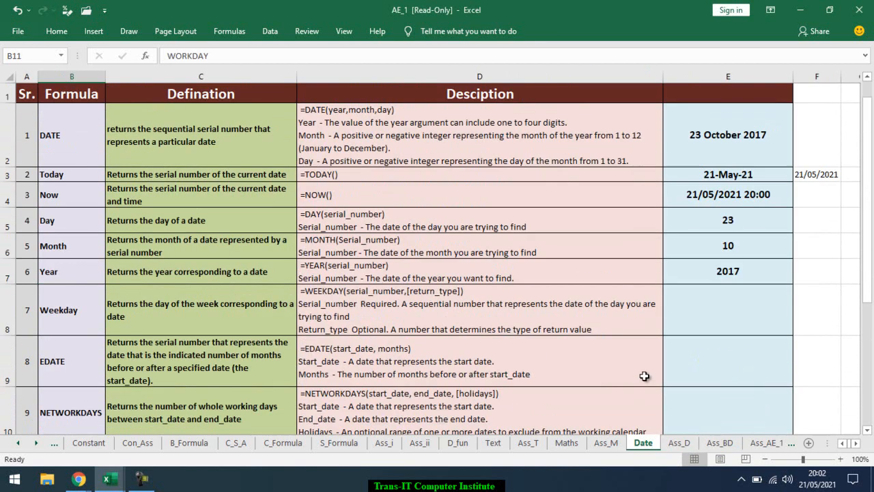
key("alt+Tab")
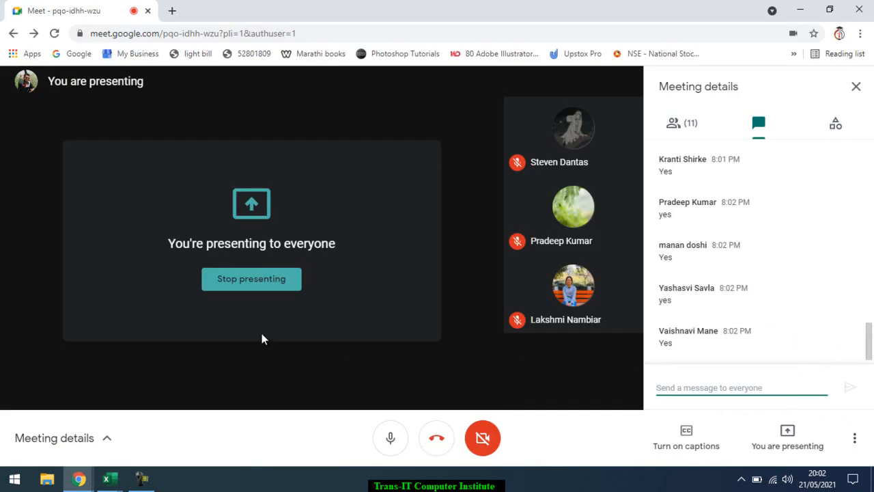
- Switch to the Book1 workbook, delete rows 7 to 16 and clear the contents of column E
key("alt+Tab")
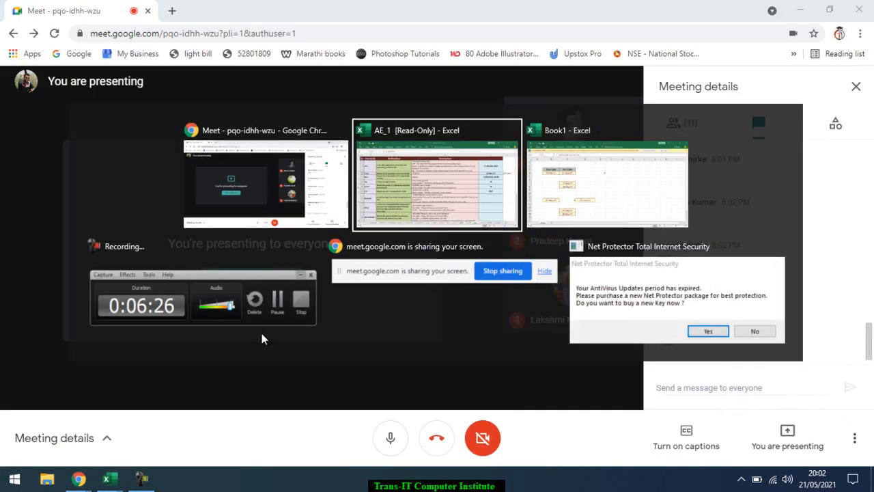
key("alt+Tab")
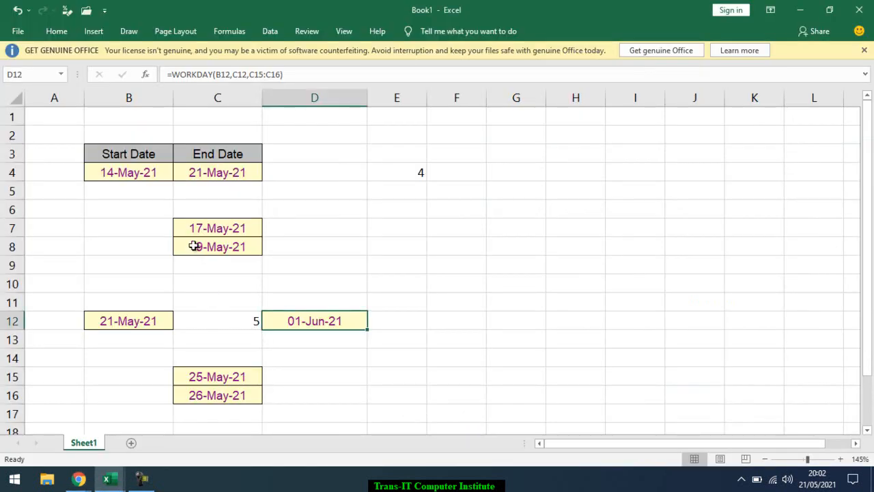
left_click(148, 228)
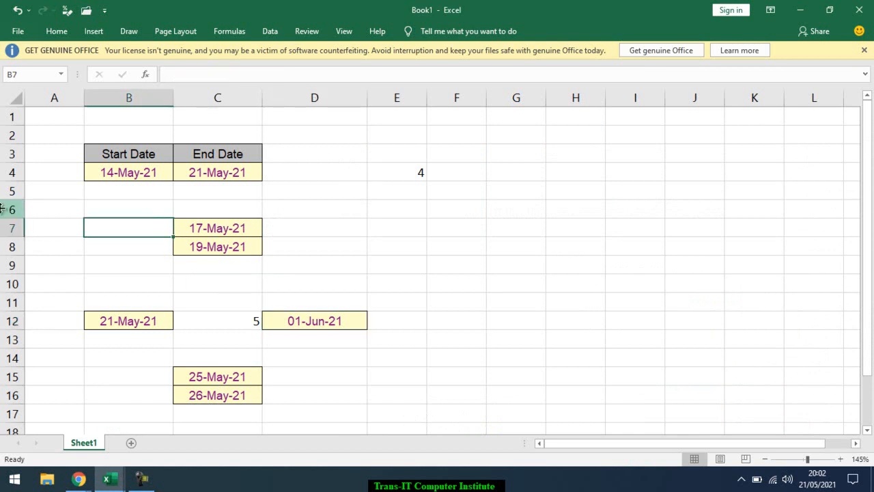
left_click_drag(3, 227, 7, 397)
key("ctrl+minus")
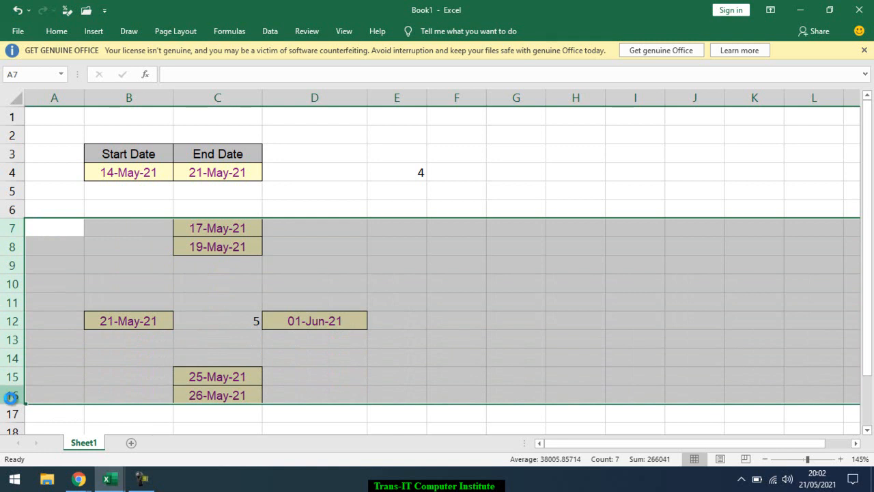
left_click(397, 100)
key("Delete")
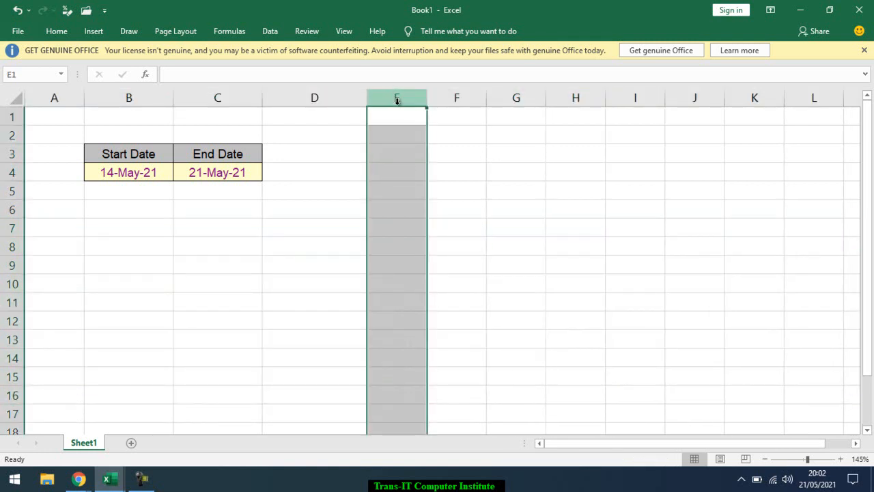
left_click(292, 208)
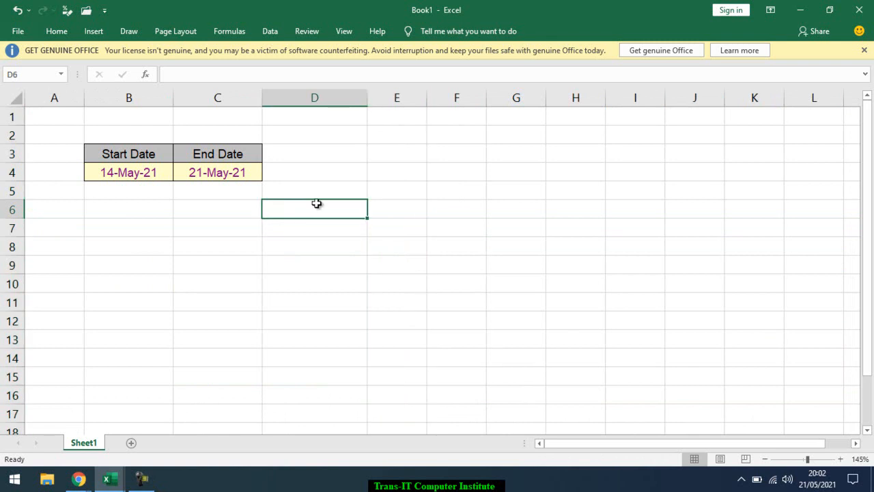
left_click(305, 233)
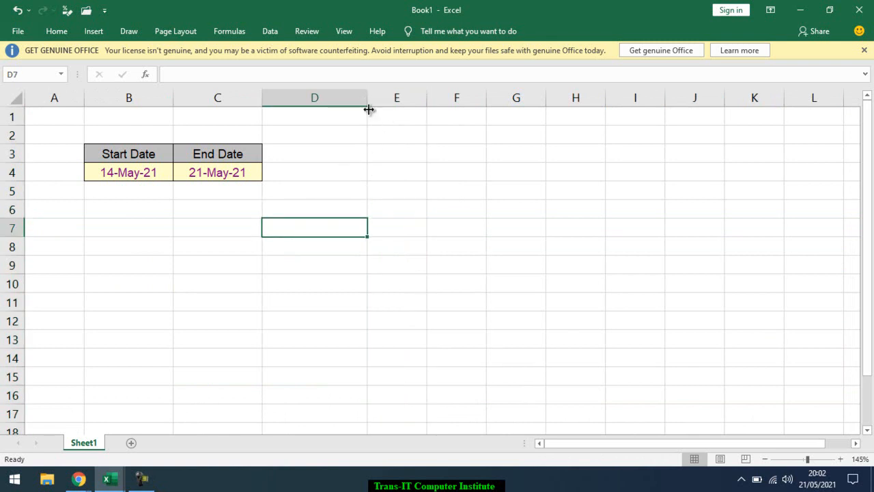
- Widen column E and enter =DATEDIF(B4,C4,E2) in cell E4, taking the interval code from E2
left_click(385, 170)
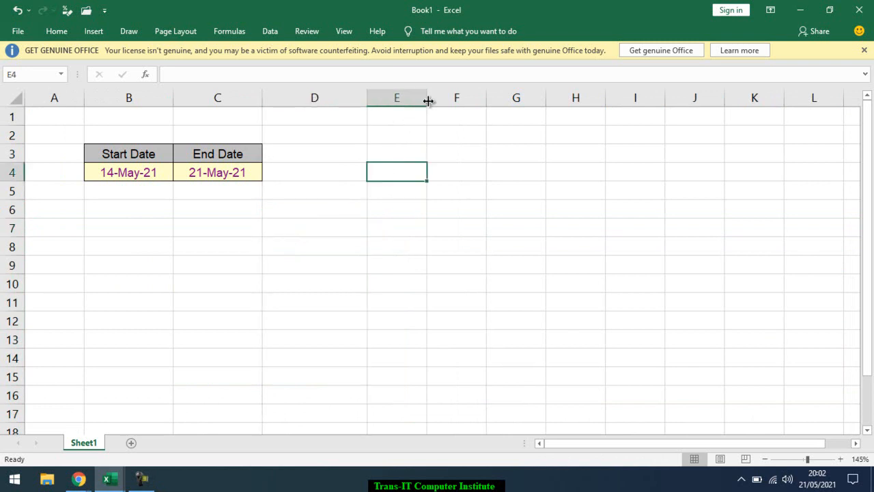
left_click_drag(427, 98, 470, 100)
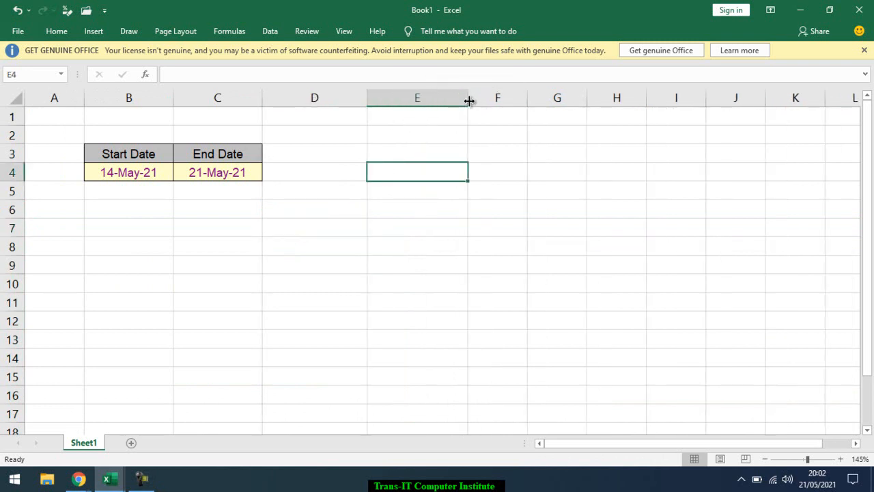
type("=date")
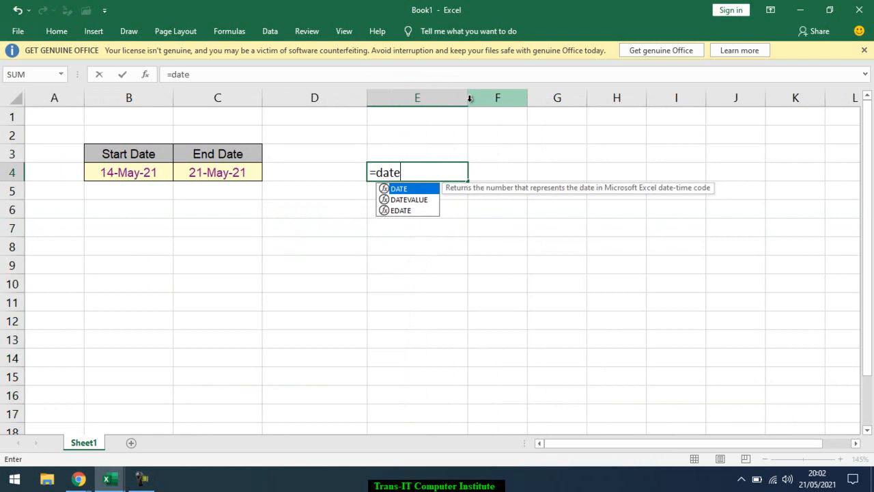
type("dif(")
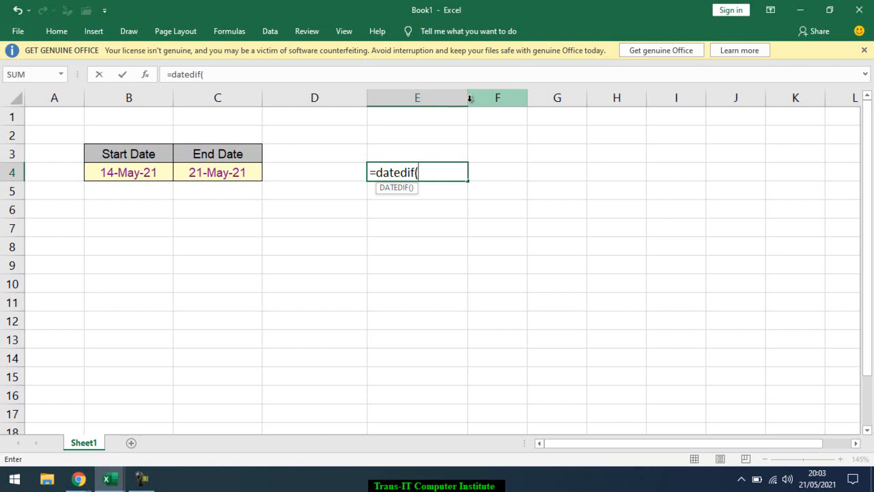
key("BackSpace")
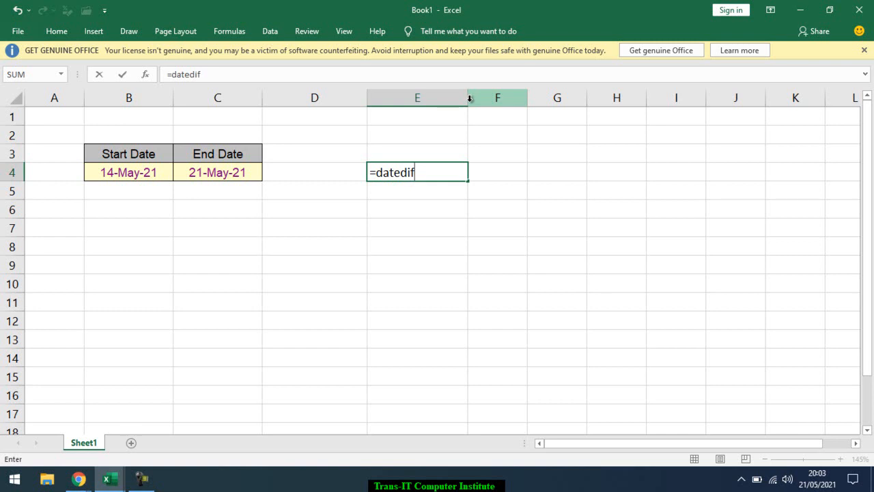
type("(")
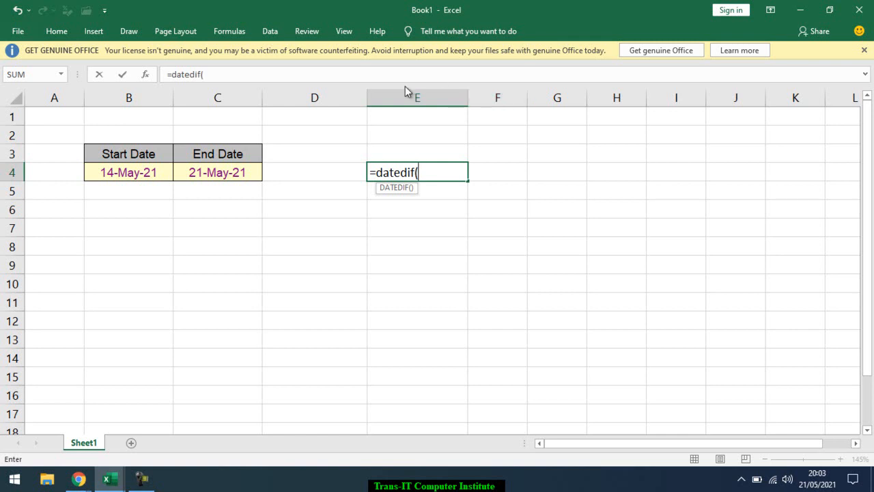
left_click(127, 174)
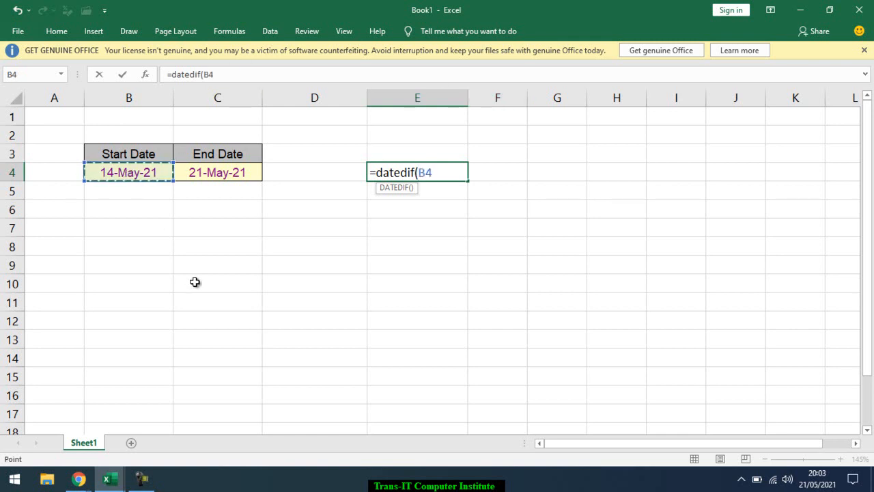
type(",")
left_click(212, 172)
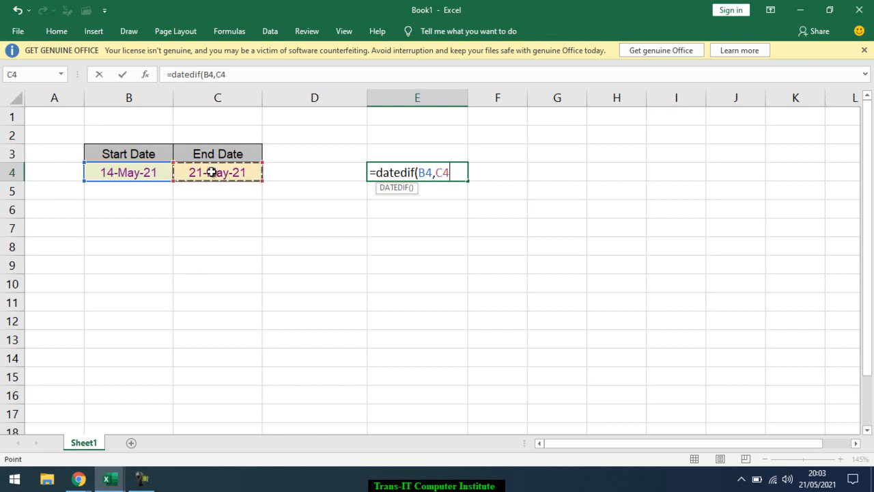
type(",")
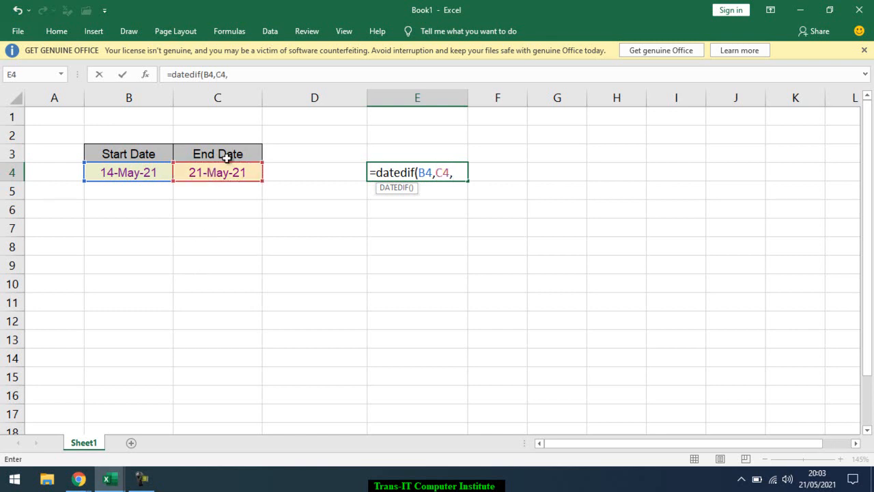
left_click(439, 136)
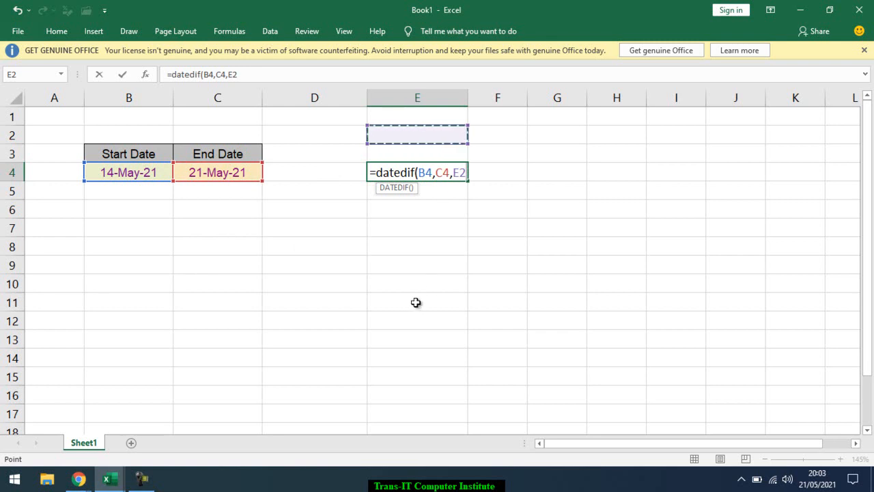
left_click(428, 173)
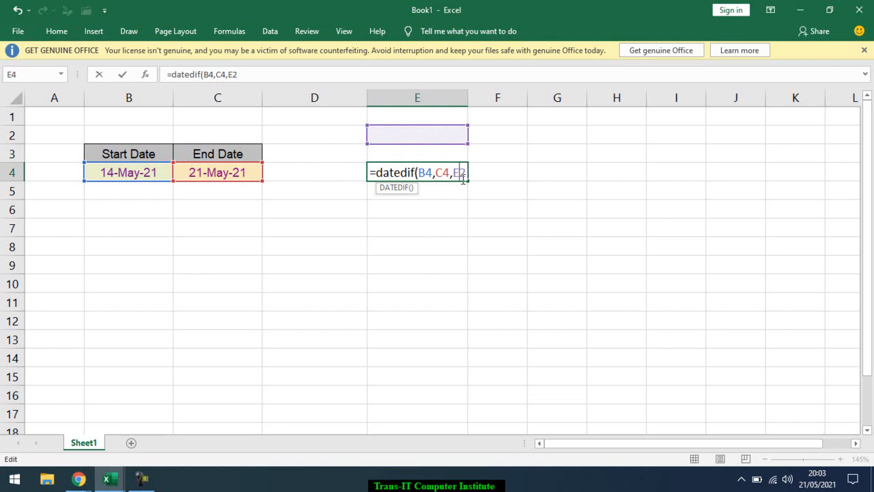
key("Return")
- Enter the interval code D in cell E2 to calculate the difference in days
left_click(430, 136)
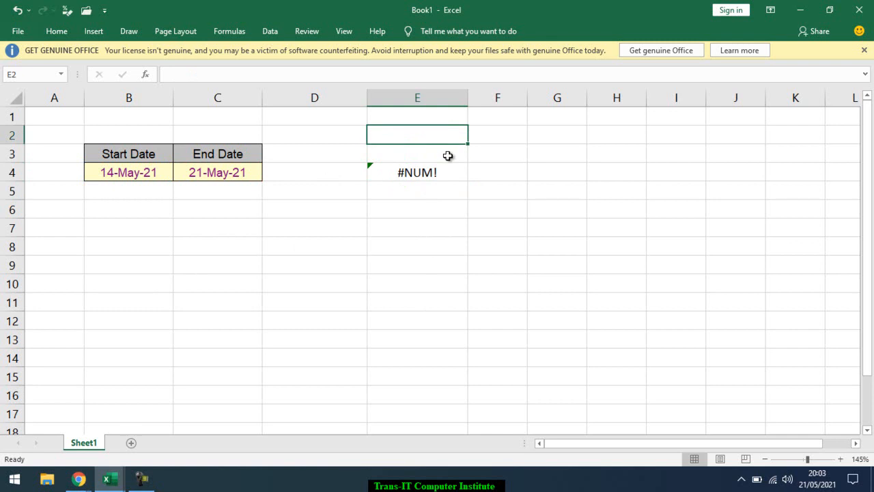
type("D")
key("Return")
key("Up")
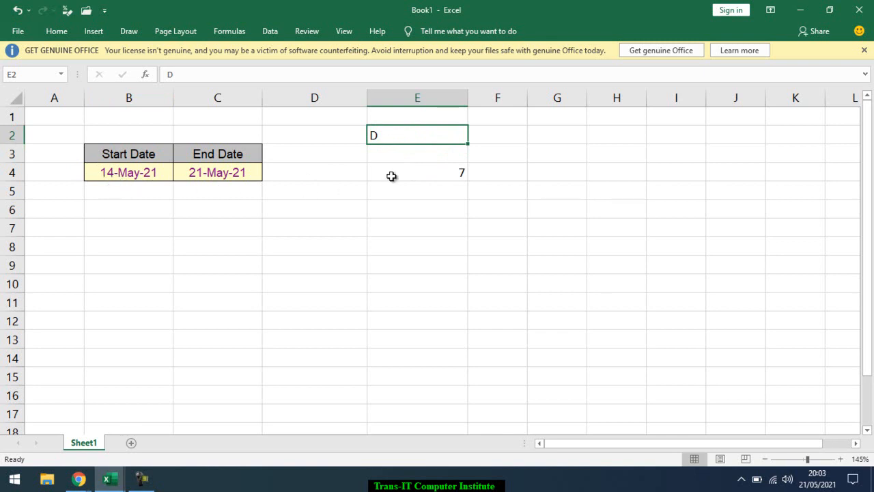
- Set the start date in B4 to 14/01/2021 and check the recalculated DATEDIF result in E4
double_click(131, 173)
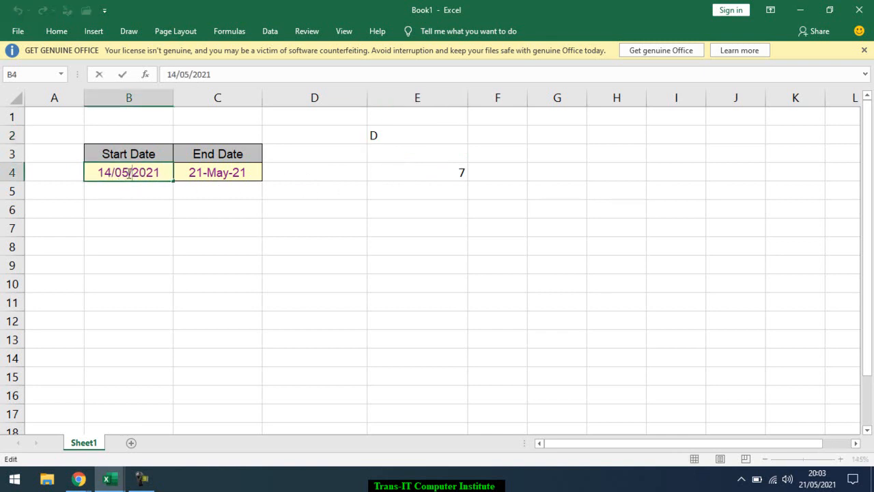
key("BackSpace")
type("1")
key("Return")
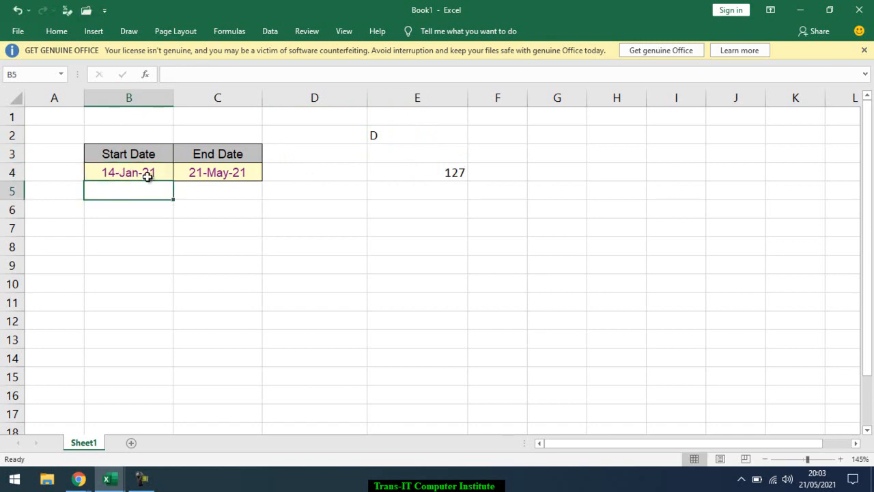
left_click(125, 172)
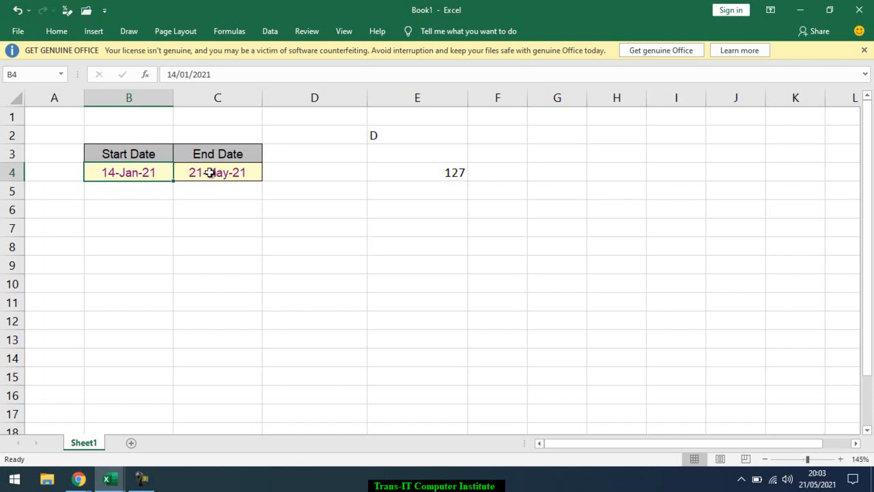
left_click(435, 170)
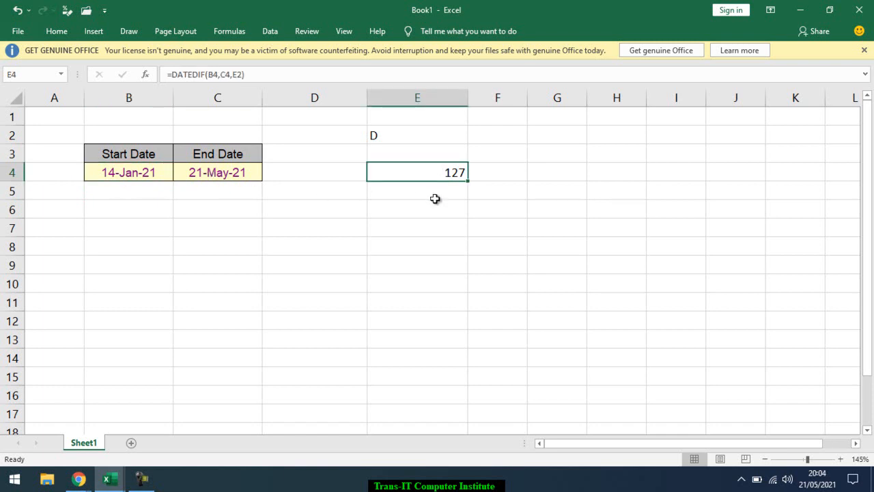
- Set the interval code in E2 to M for months and the start date in B4 to 14/01/2020
left_click(376, 135)
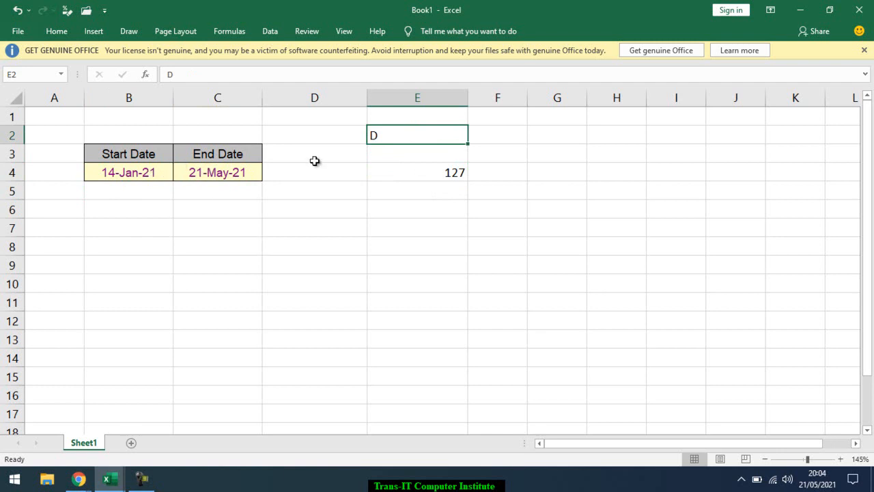
type("M")
key("Return")
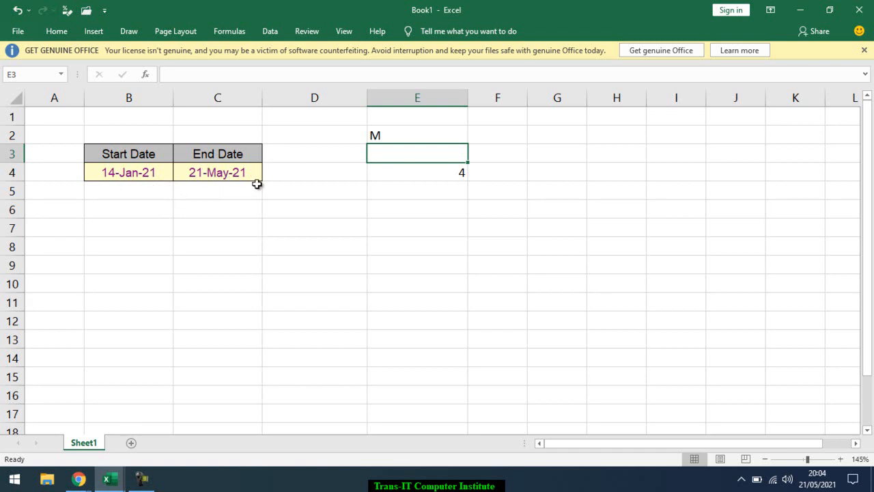
double_click(162, 176)
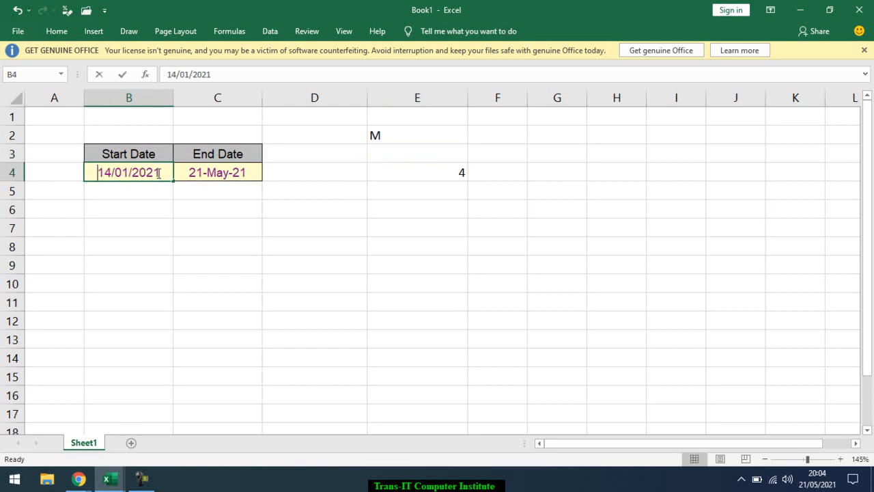
key("BackSpace")
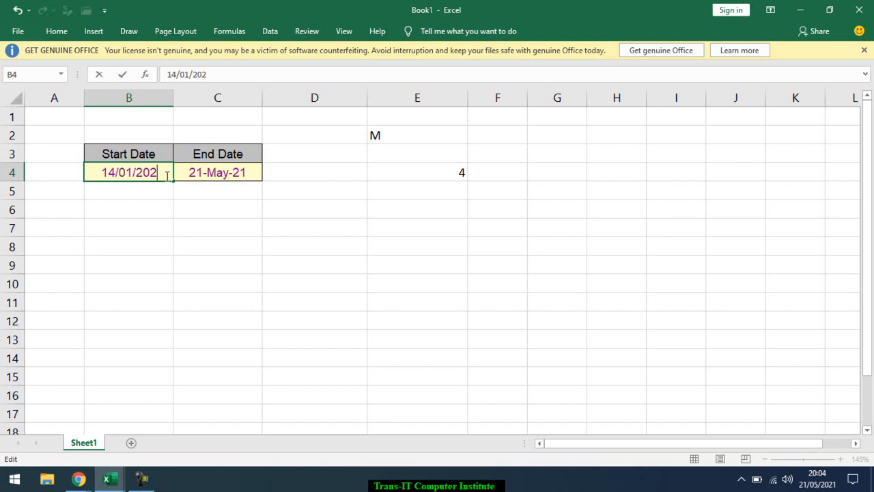
type("0")
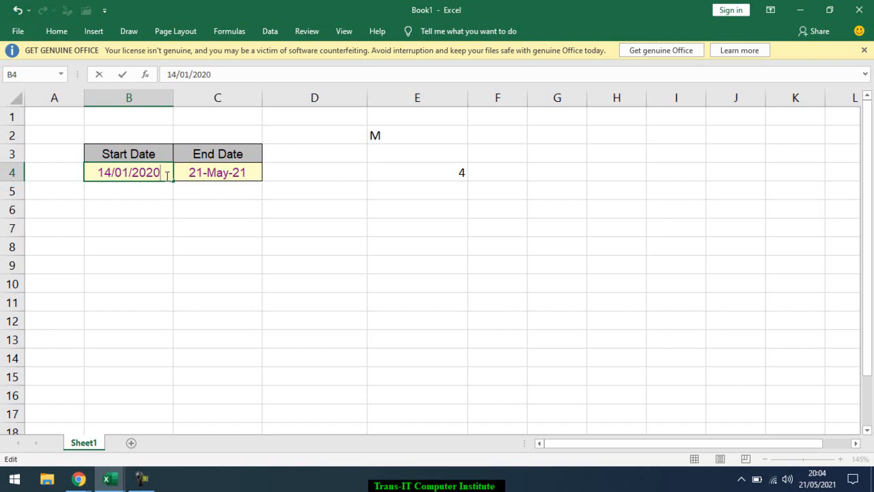
key("Return")
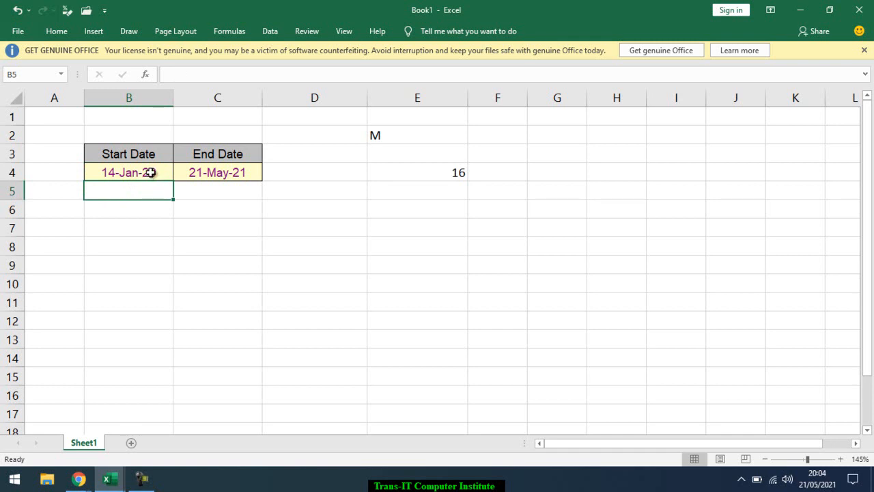
- Set the interval code in E2 to Y for years and the start date in B4 to 14/01/2018
left_click(401, 140)
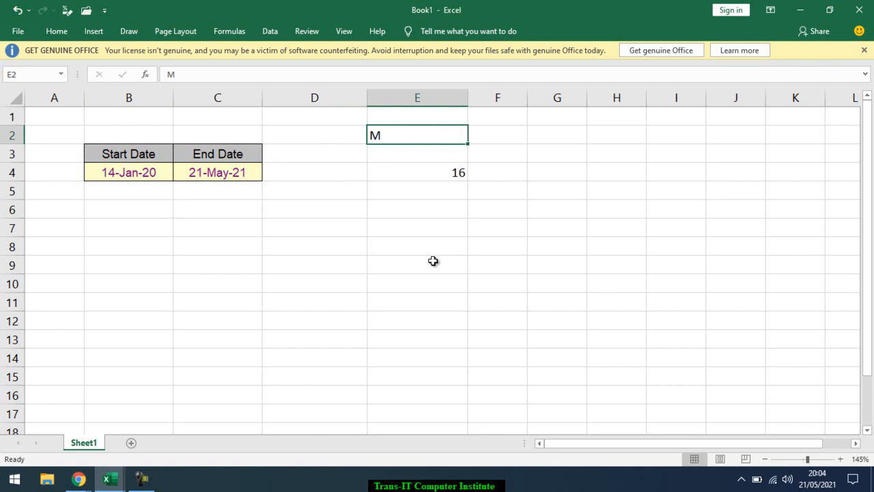
type("Y")
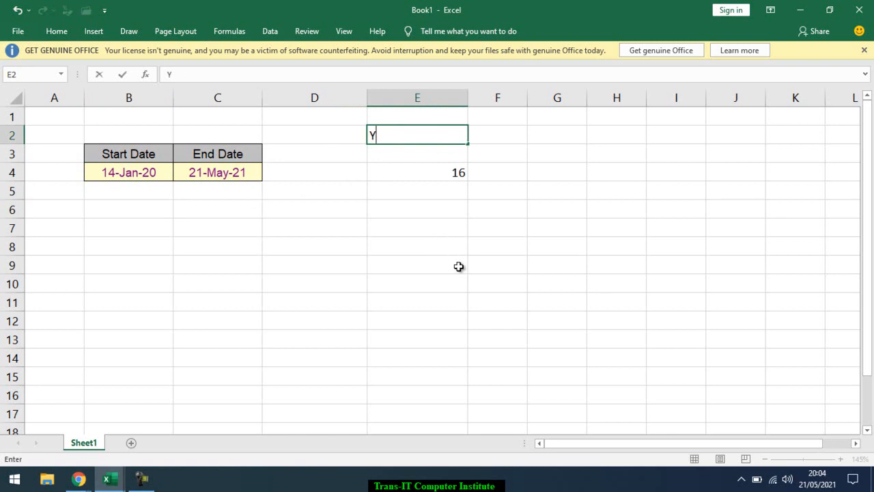
key("Return")
double_click(169, 173)
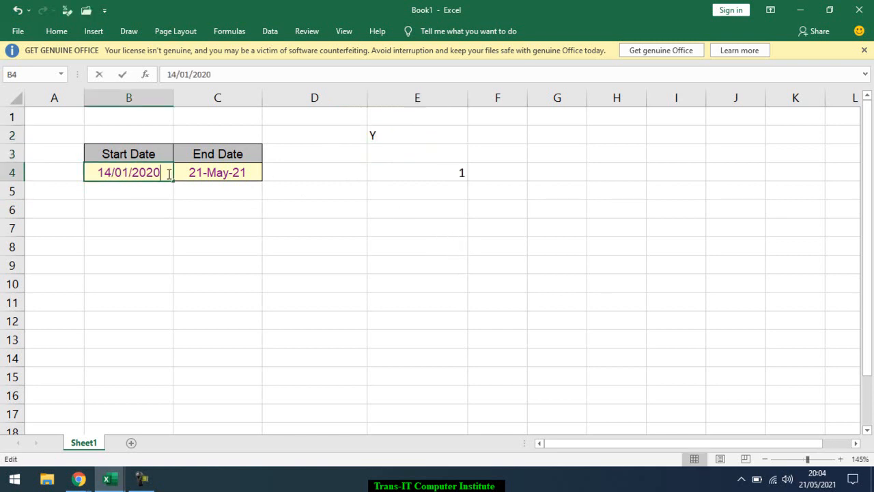
left_click_drag(163, 173, 146, 172)
type("18")
key("Return")
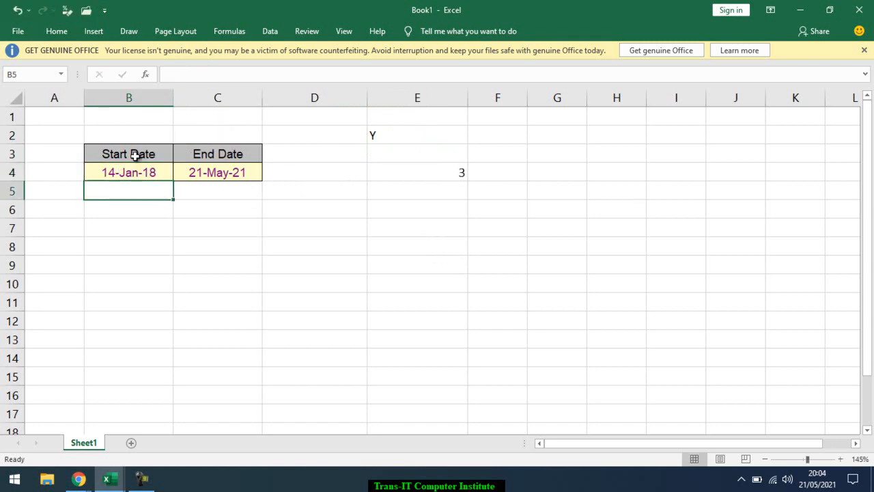
double_click(161, 172)
left_click_drag(161, 173, 140, 173)
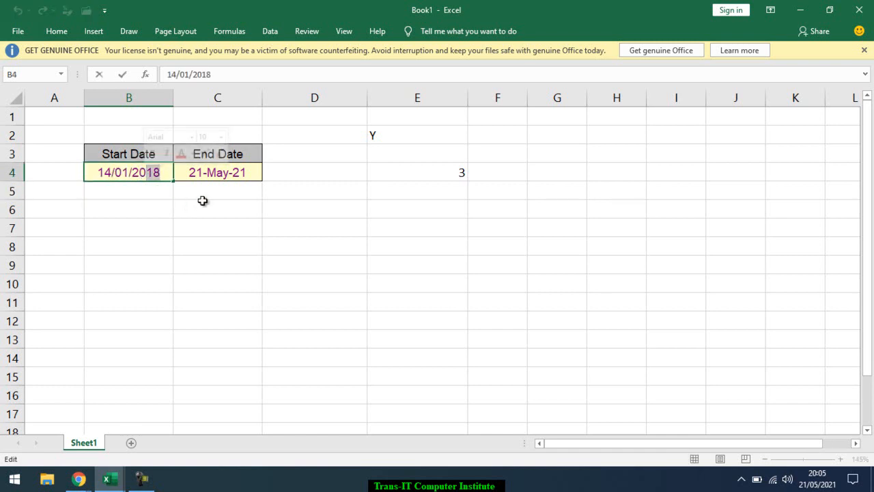
key("Escape")
- Switch the interval code in E2 to D, back to Y and finally to M to compare the DATEDIF results
left_click(399, 138)
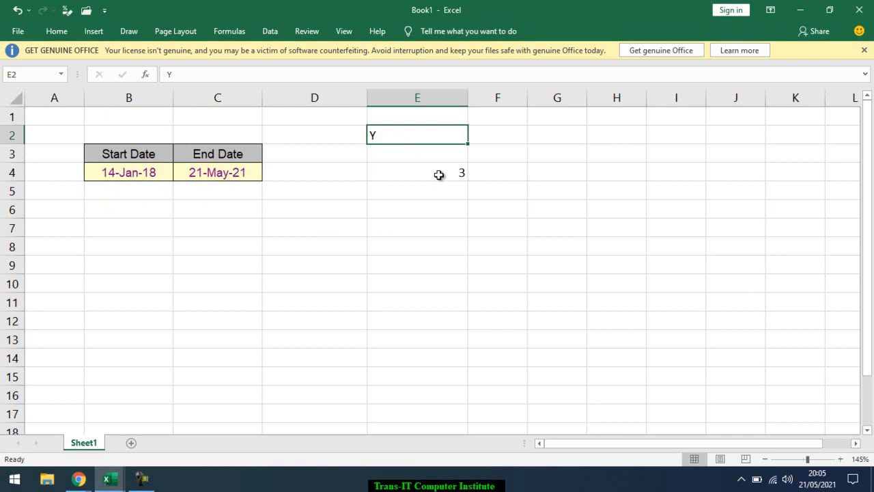
type("D")
key("Return")
key("Up")
type("Y")
key("Return")
key("Up")
type("M")
key("Return")
key("Up")
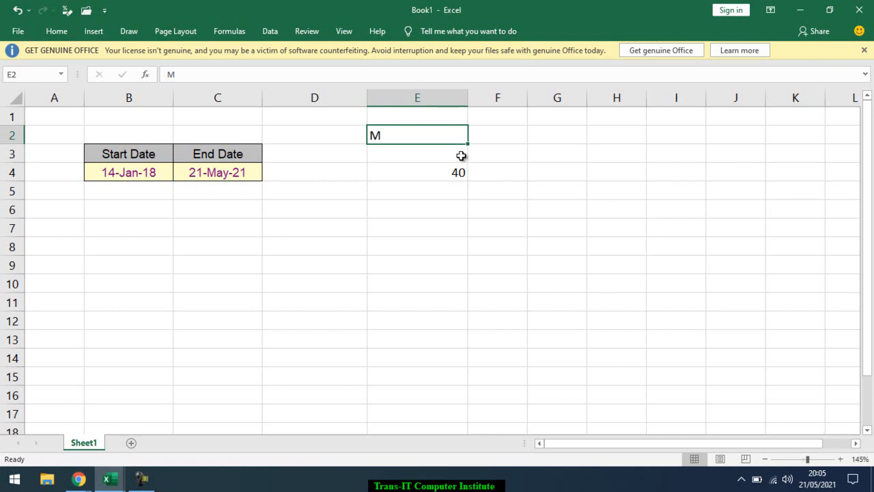
- Set the interval code in E2 to YD to count the days while ignoring the years
type("YD")
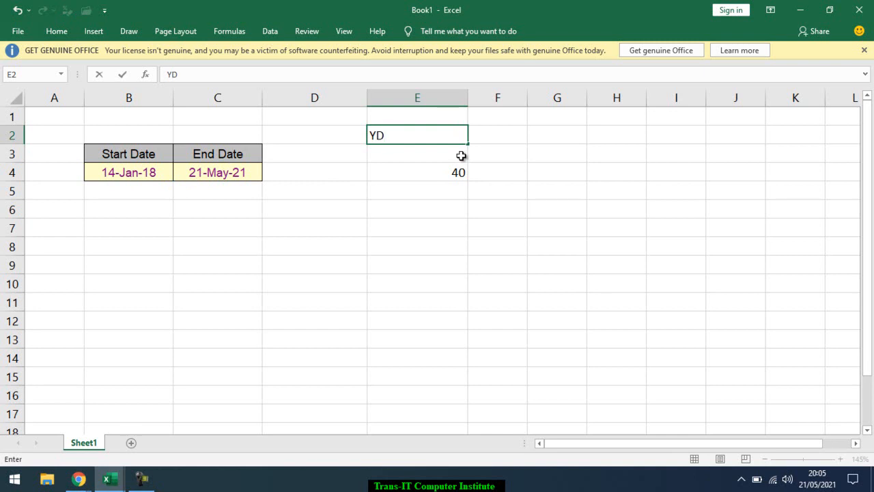
key("Return")
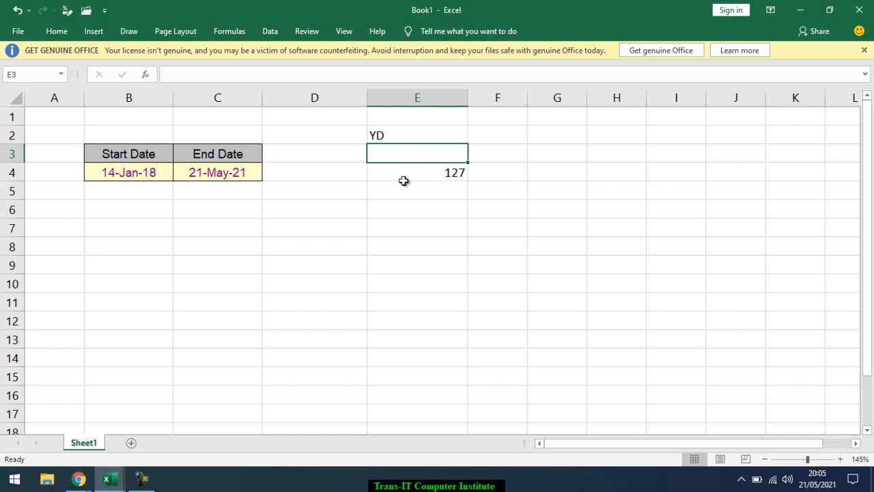
left_click(416, 135)
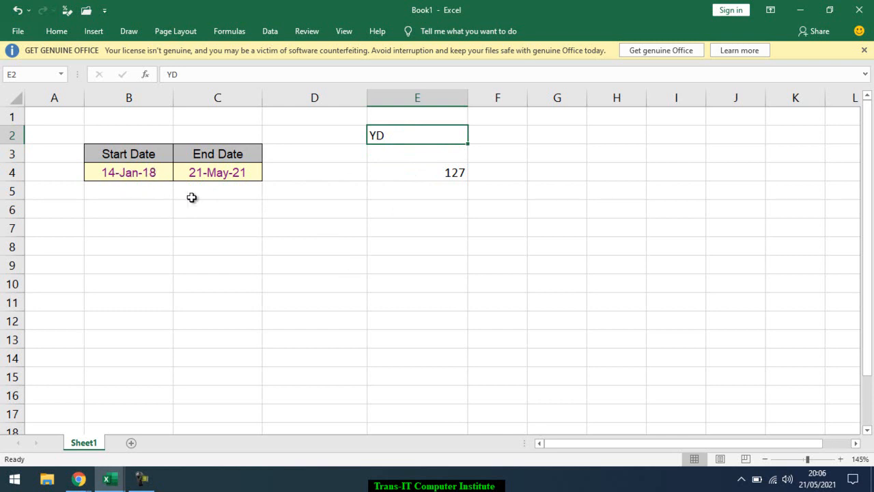
- Set the interval code in E2 to YM and check the DATEDIF formula's result in E4
double_click(389, 136)
key("BackSpace")
type("M")
key("Return")
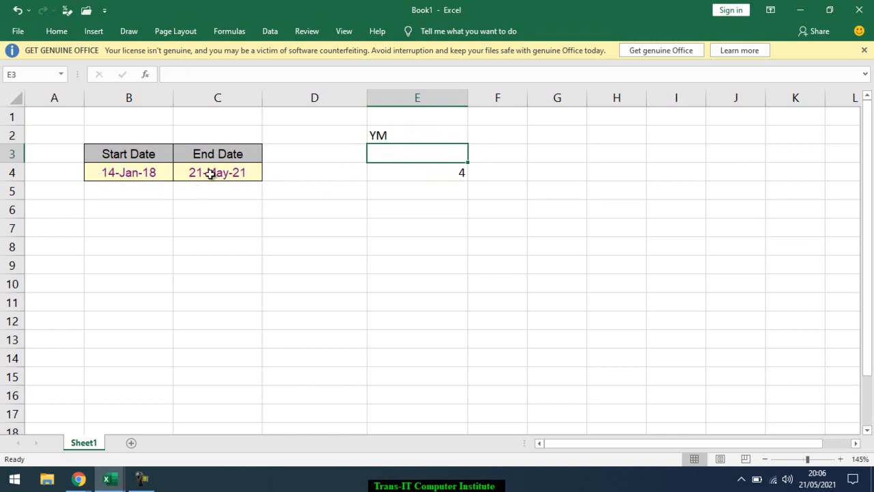
left_click(399, 173)
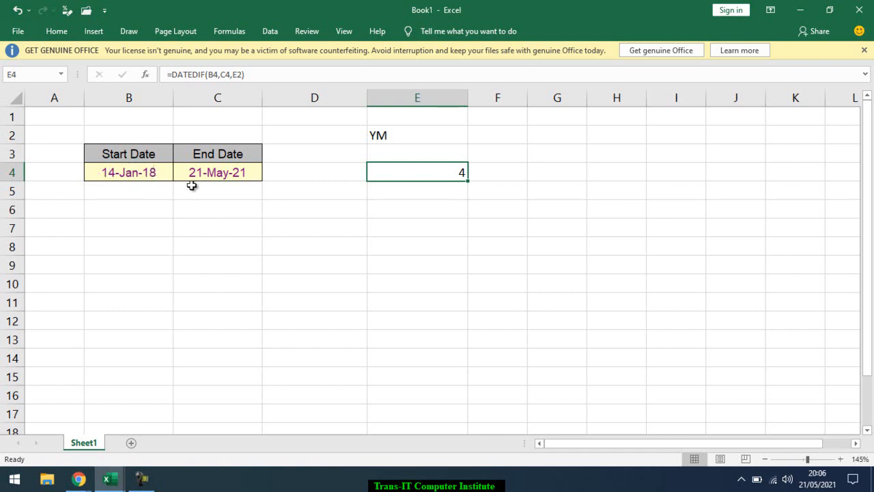
- Set the interval code in E2 to MD to count the days while ignoring months and years
left_click(400, 140)
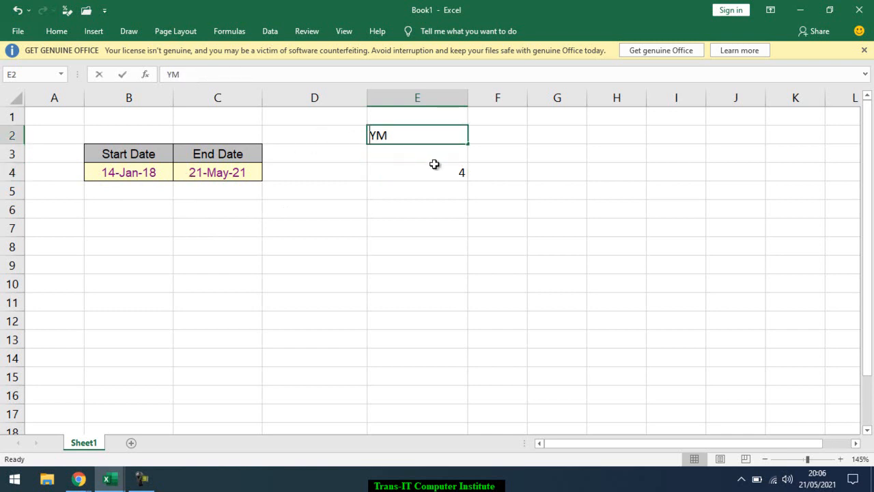
type("MD")
key("Return")
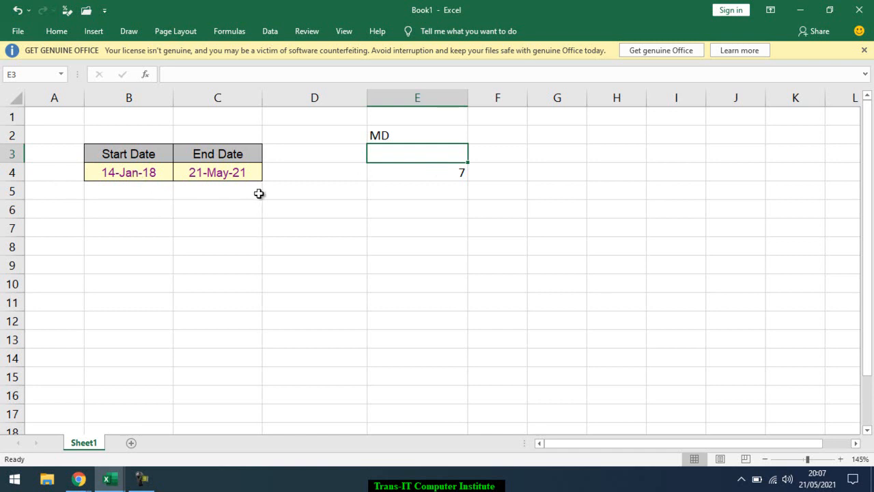
- Cycle the interval code in E2 through Y, M and D to compare the DATEDIF results
left_click(399, 136)
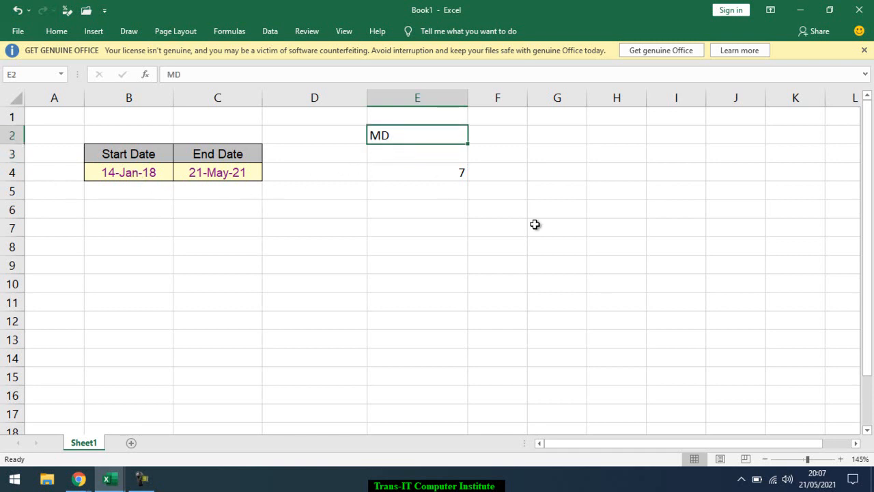
type("Y")
key("Return")
key("Up")
type("M")
key("Return")
key("Up")
type("D")
key("Return")
key("Up")
- Set the interval code in E2 to YD, YM and finally MD to review the combined intervals
type("YD")
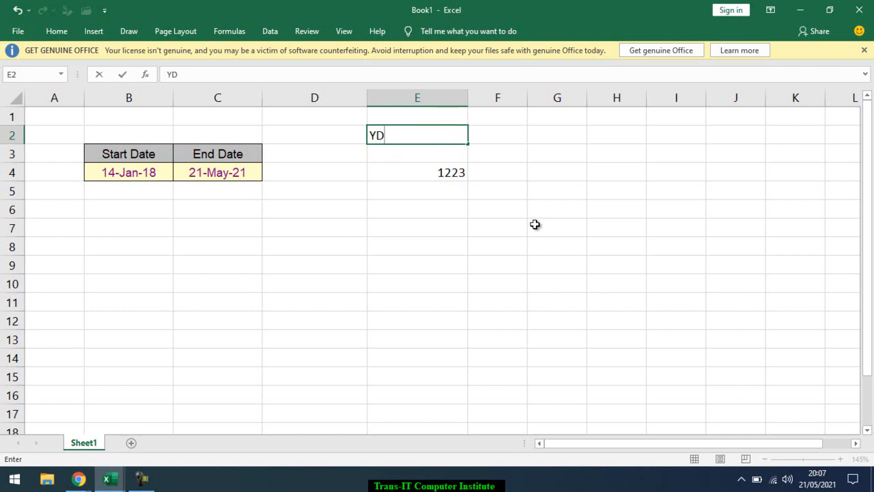
key("Return")
key("Up")
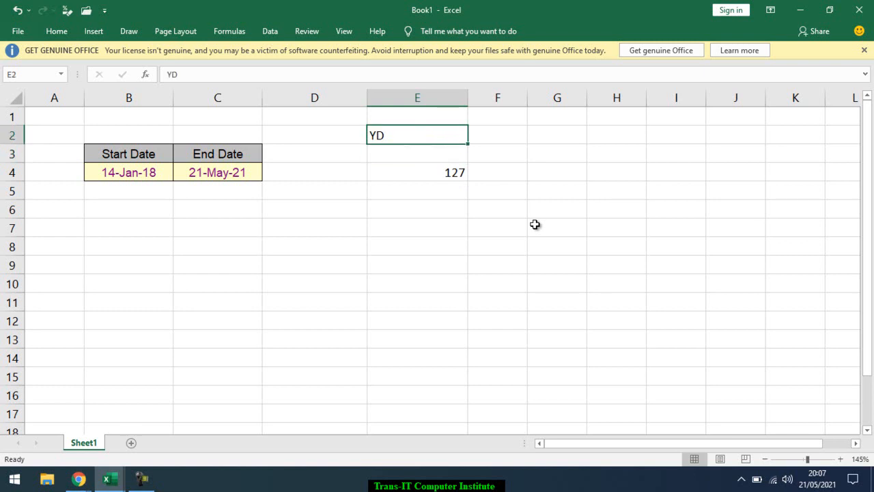
type("YM")
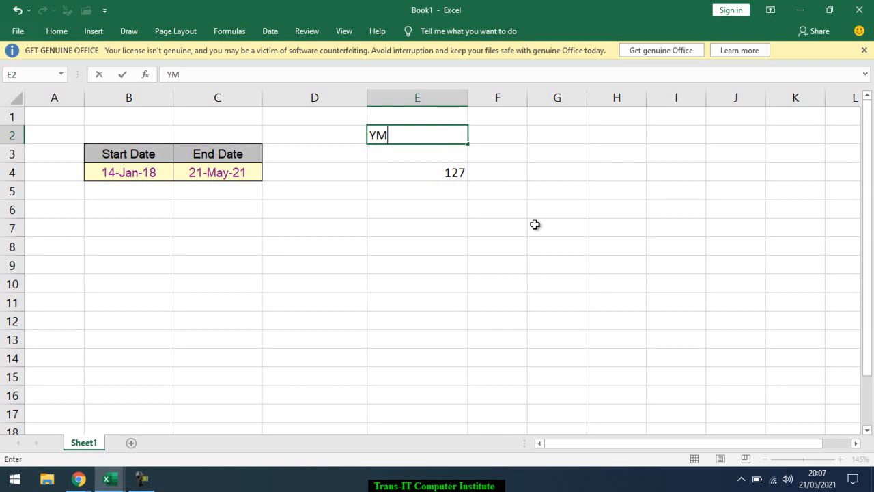
key("Return")
key("Up")
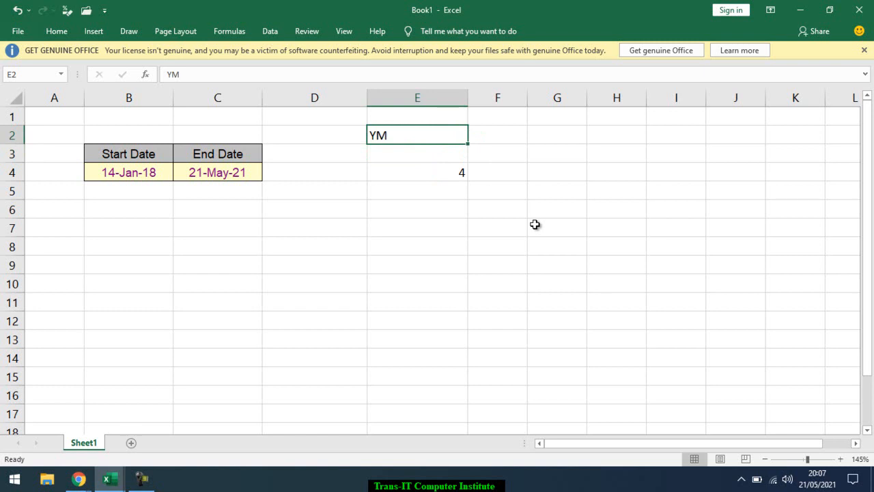
type("MD")
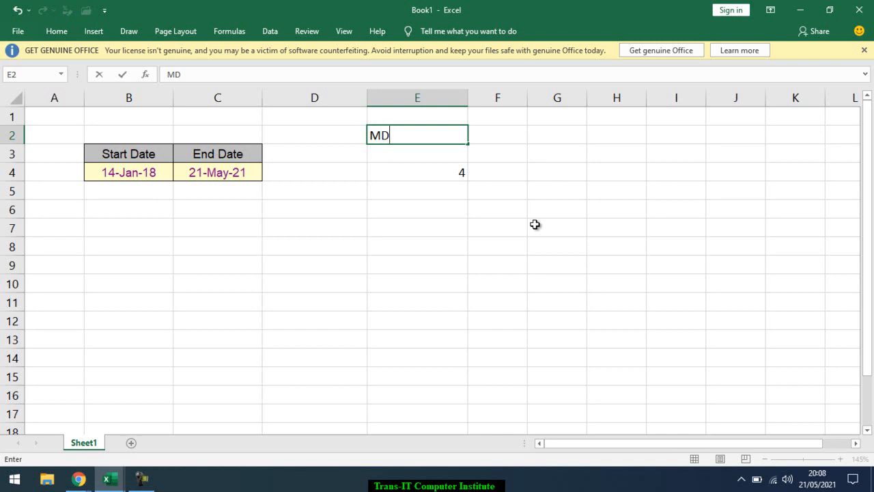
key("Return")
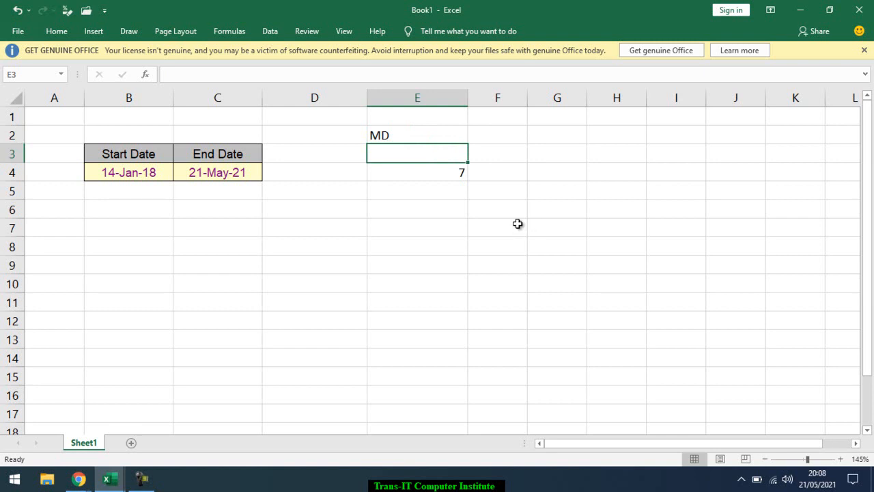
- Switch to Google Meet to read the meeting chat replies and return to the Date sheet of the AE_1 workbook
key("alt+Tab")
key("Tab")
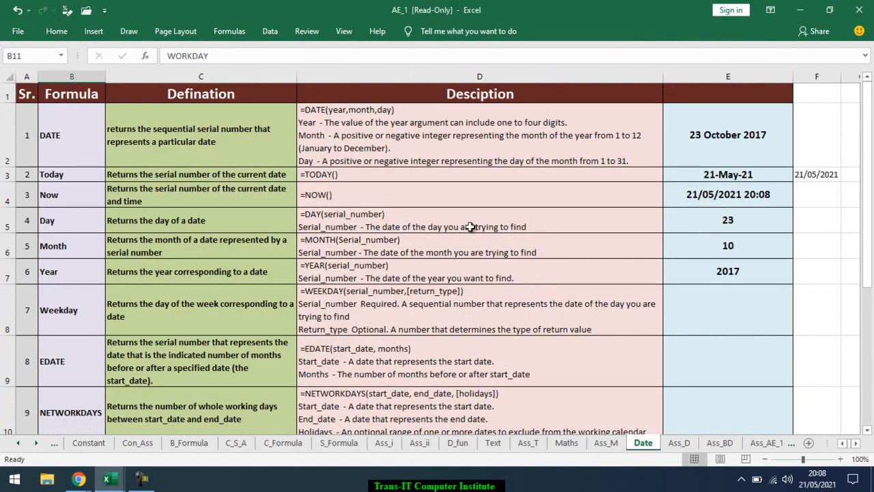
mouse_move(79, 479)
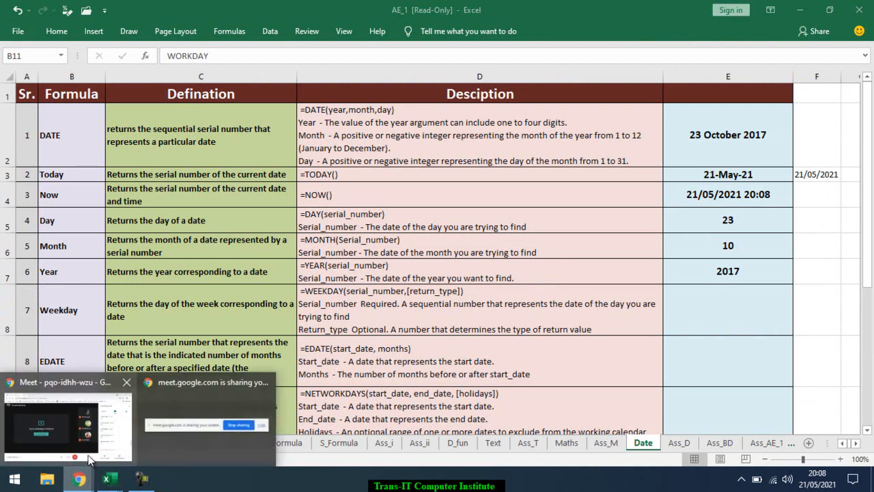
left_click(93, 437)
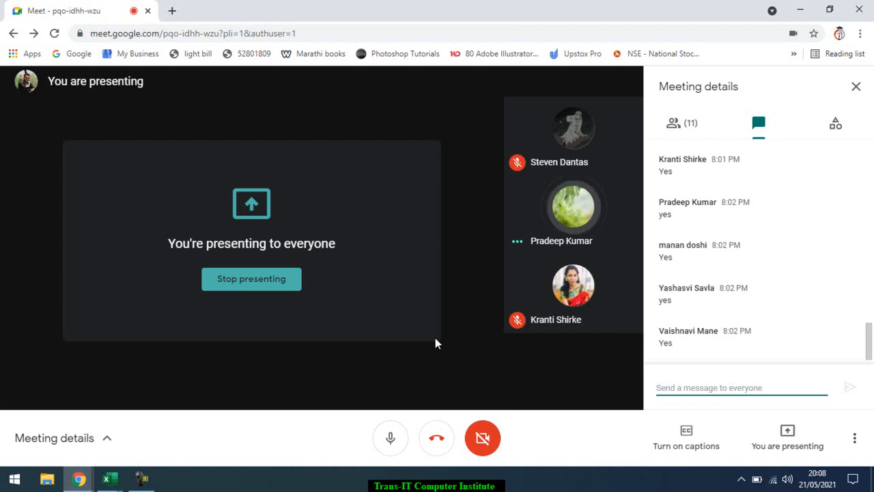
key("alt+Tab")
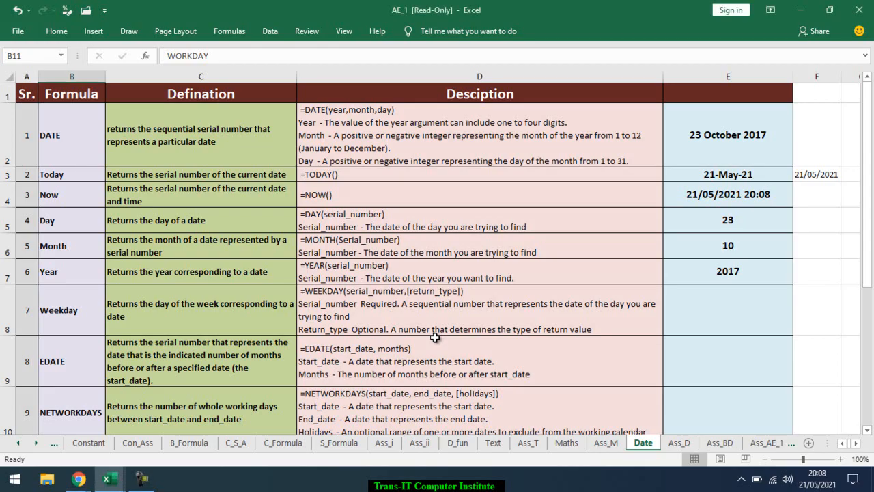
key("alt+Tab")
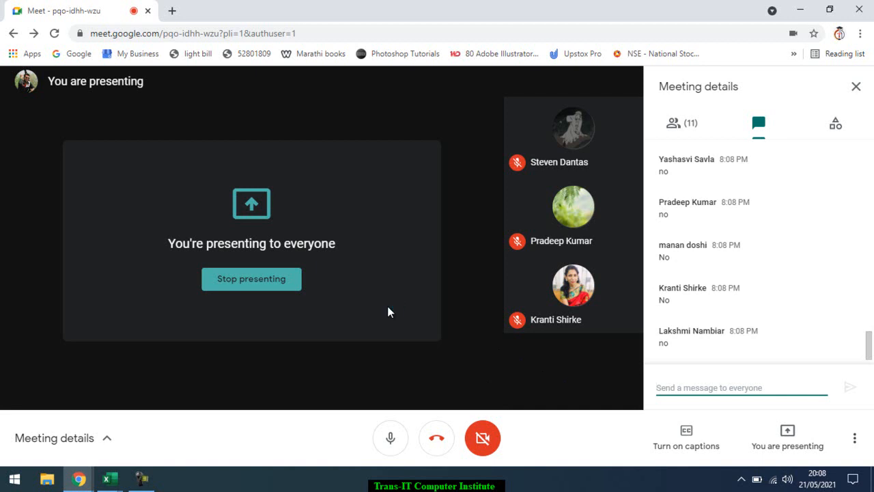
key("alt+Tab")
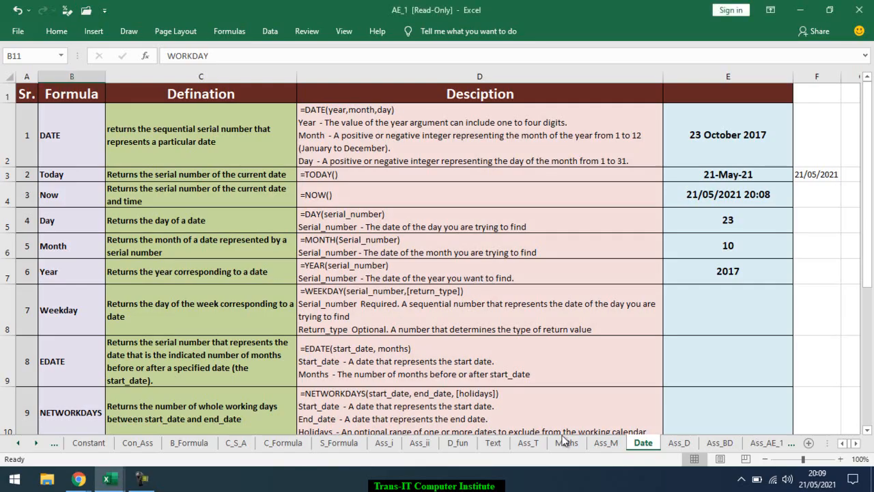
- Open the Ass_BD sheet and enter the person's first name in the Name cell C30
left_click(721, 443)
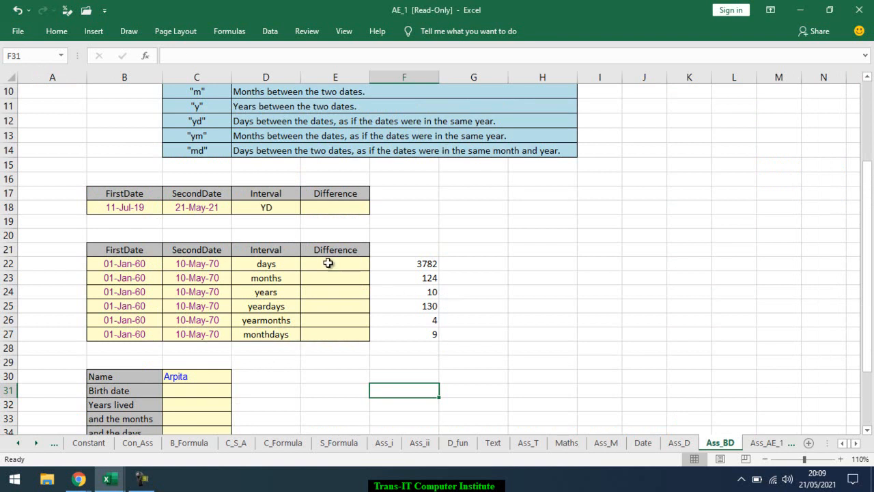
scroll(327, 258, "down", 3)
left_click(197, 247)
type("sh")
key("BackSpace")
key("BackSpace")
type("Sanchi")
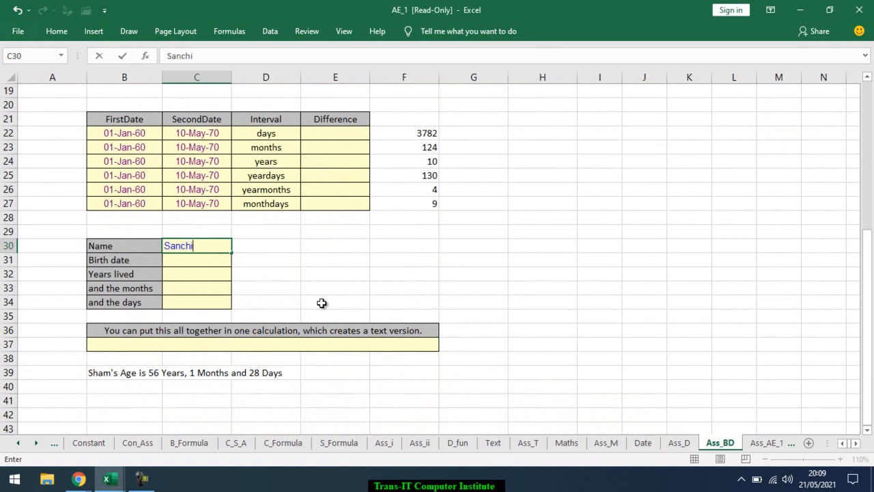
key("Return")
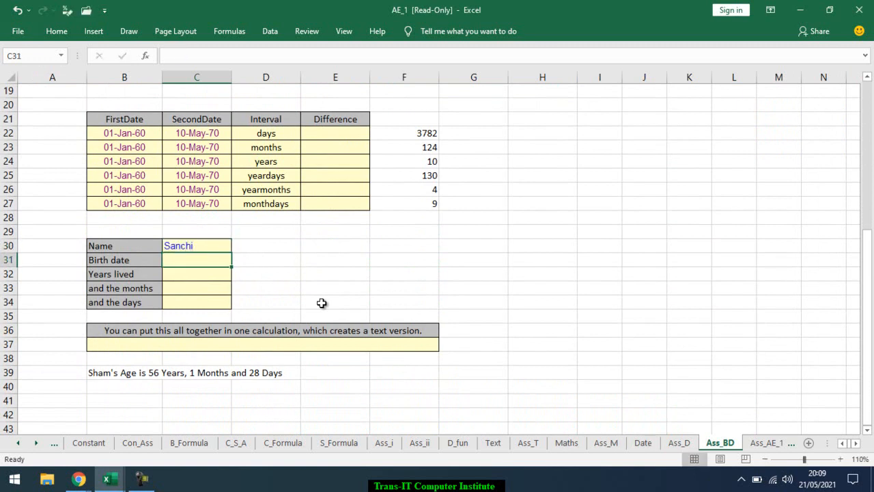
- Enter the person's birth date in C31 and make the name and birth date in C30:C31 bold
scroll(237, 321, "up", 2)
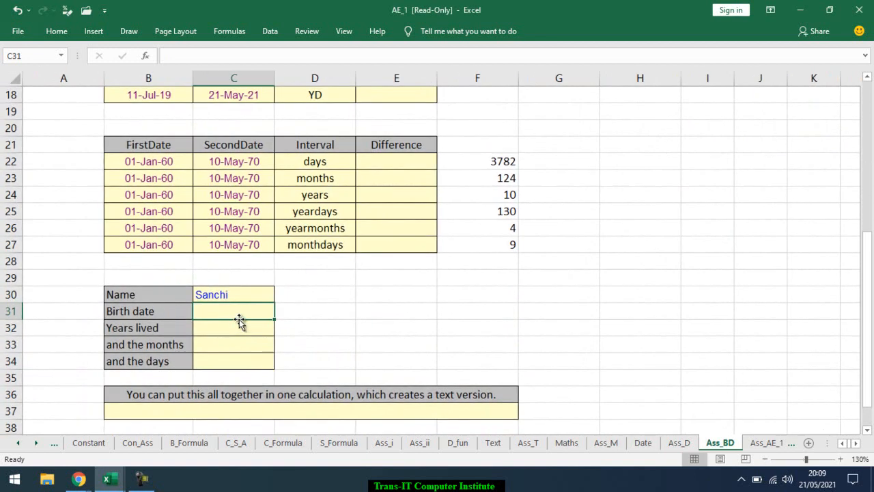
scroll(238, 321, "down", 1)
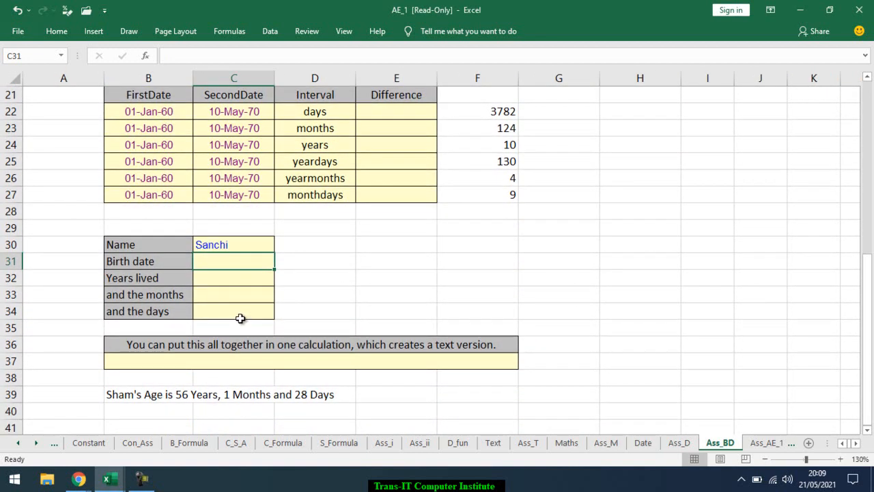
type("23/9")
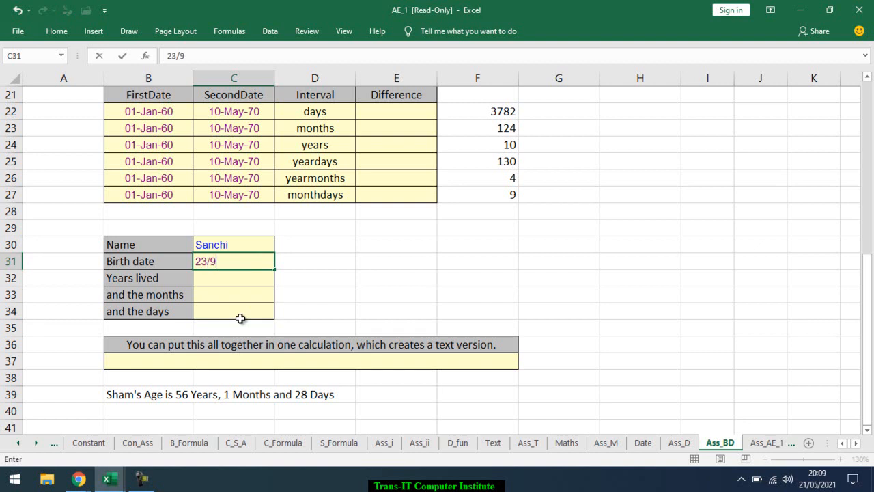
type("/2017")
key("BackSpace")
key("BackSpace")
key("BackSpace")
key("BackSpace")
key("BackSpace")
key("BackSpace")
type("10/2017")
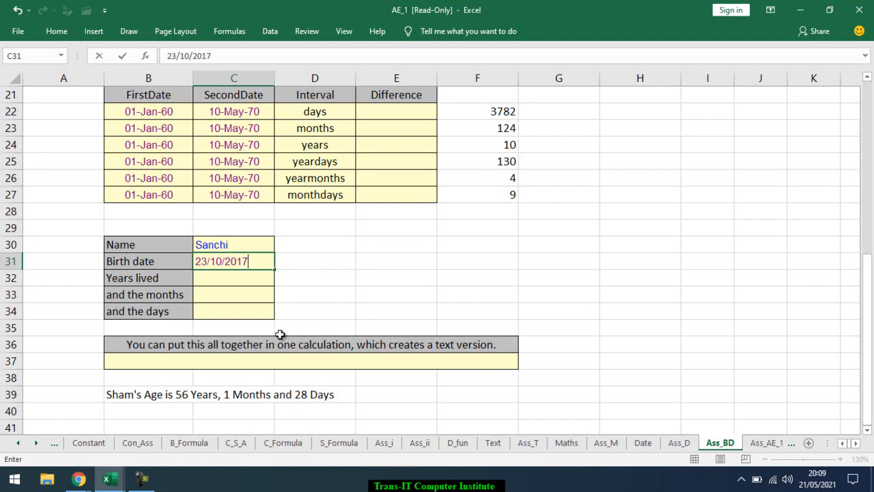
key("Return")
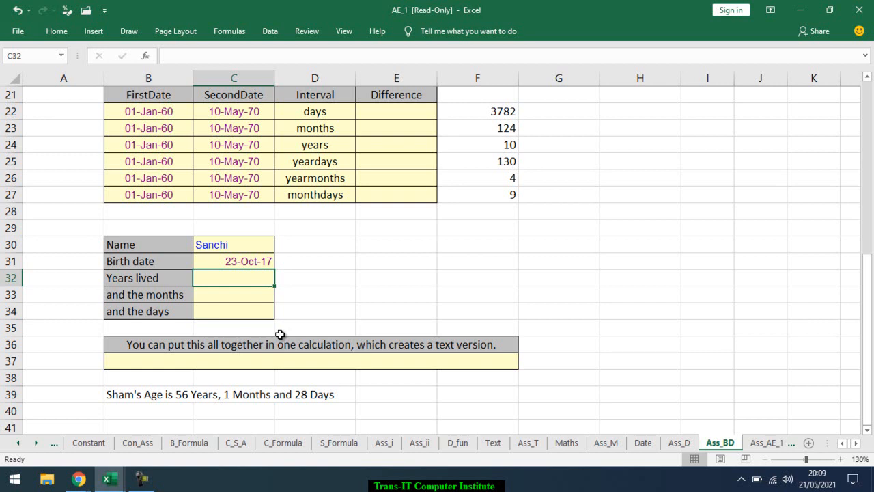
left_click_drag(230, 245, 236, 261)
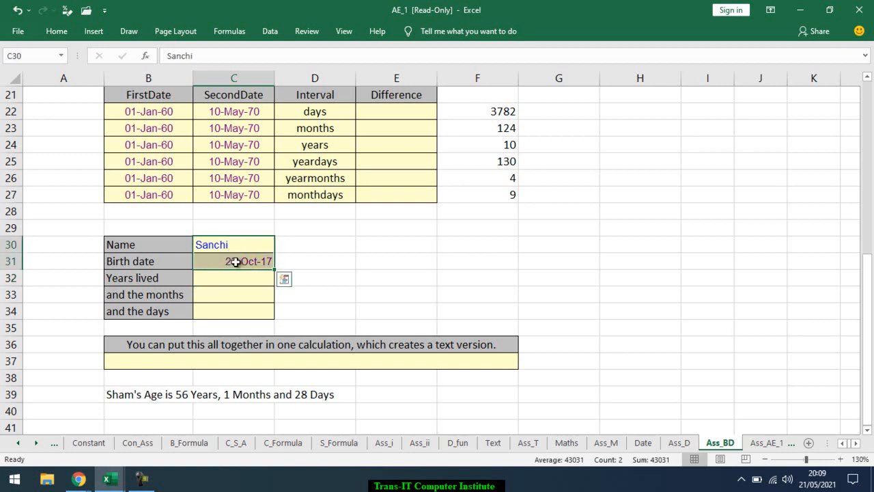
key("ctrl+b")
- Calculate the years lived in C32 with the formula =DATEDIF(C31,TODAY(),"y")
left_click(237, 280)
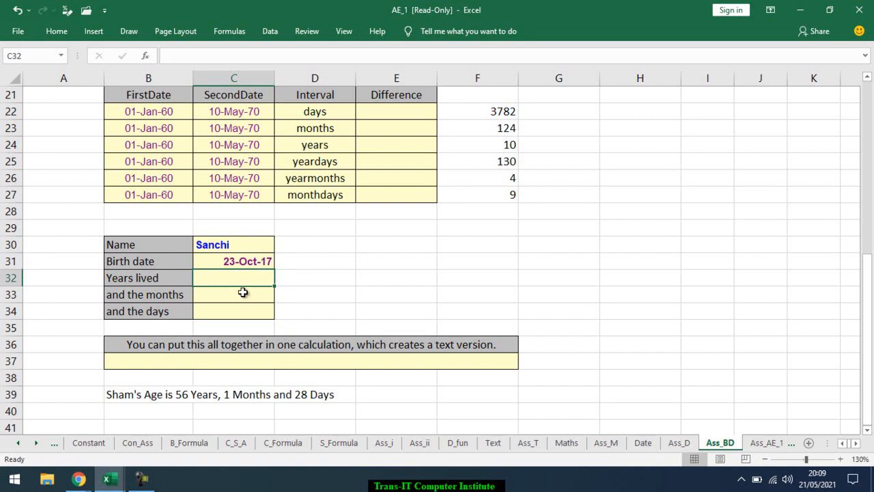
type("=")
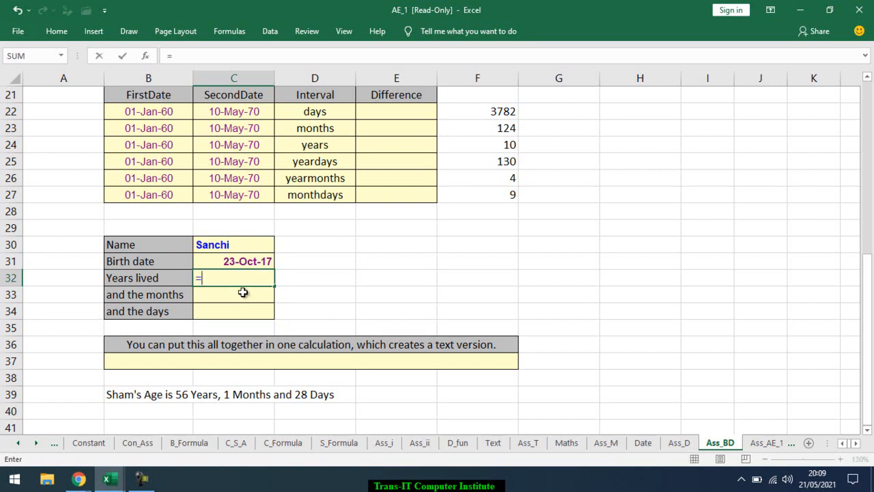
type("datedif(")
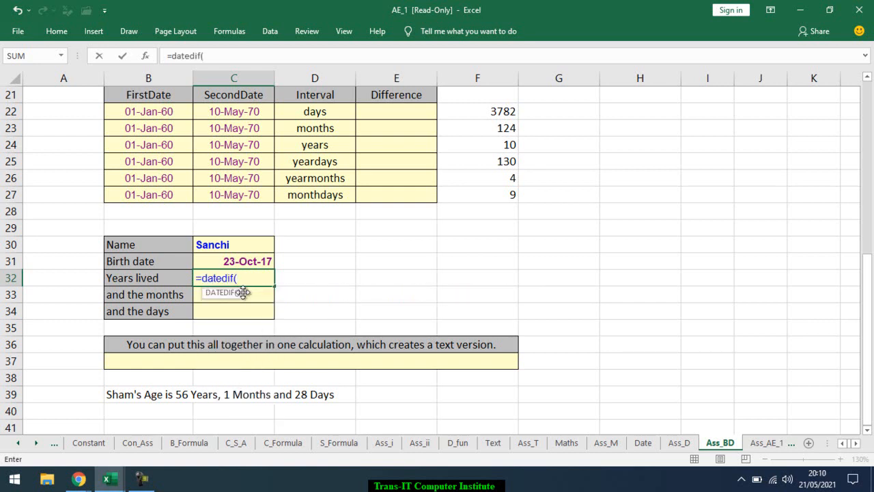
key("Up")
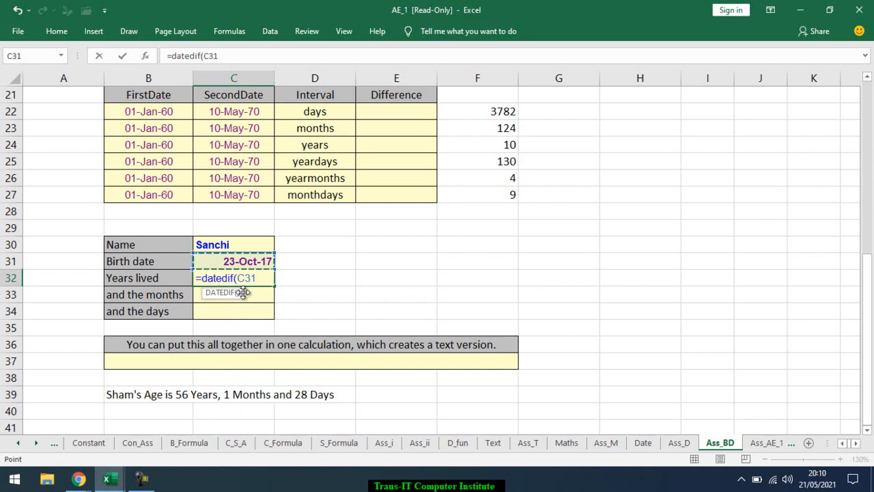
type(",today")
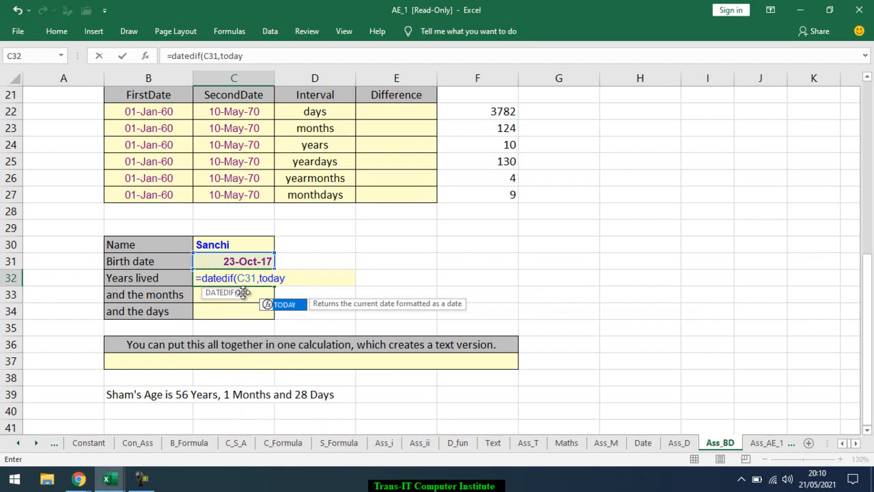
key("Tab")
type(")")
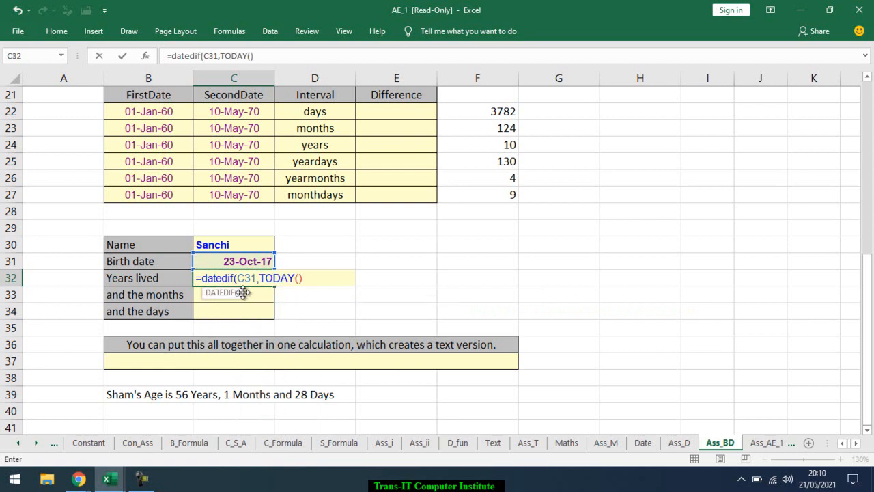
type(",")
type("\"y\")")
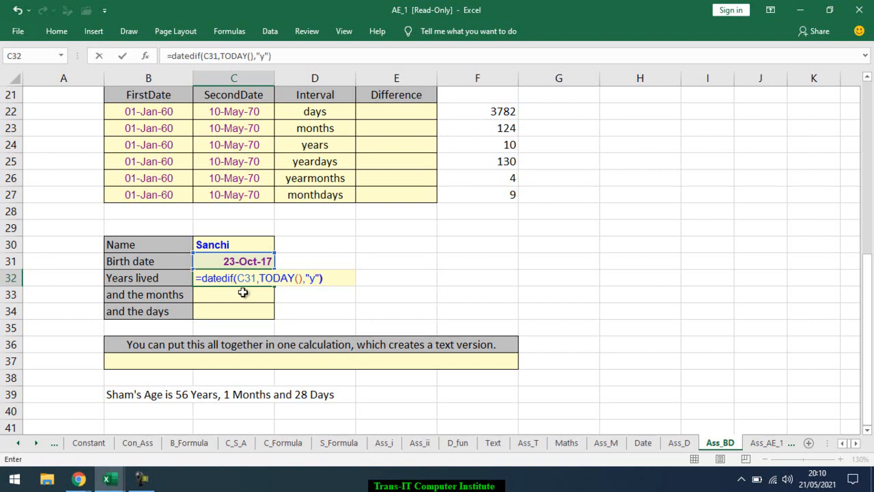
key("Return")
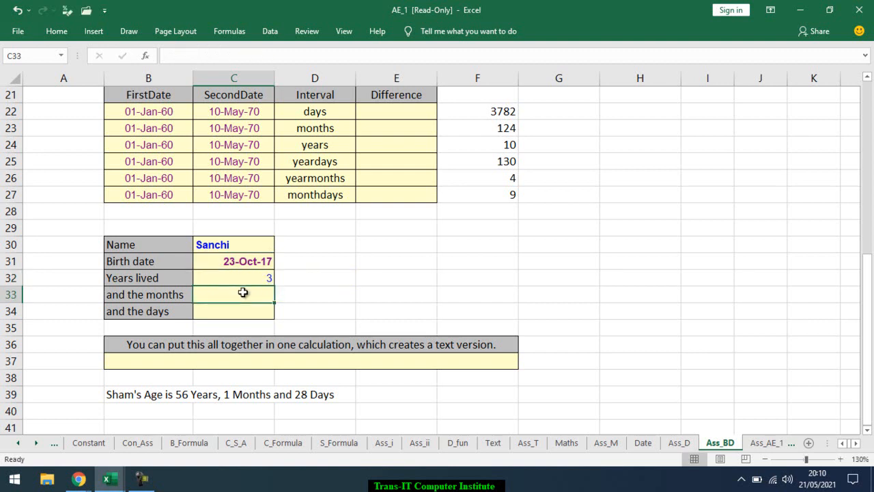
- Calculate the remaining months in C33 with the formula =DATEDIF(C31,TODAY(),"ym")
left_click_drag(260, 277, 260, 303)
left_click(249, 299)
type("=datedi")
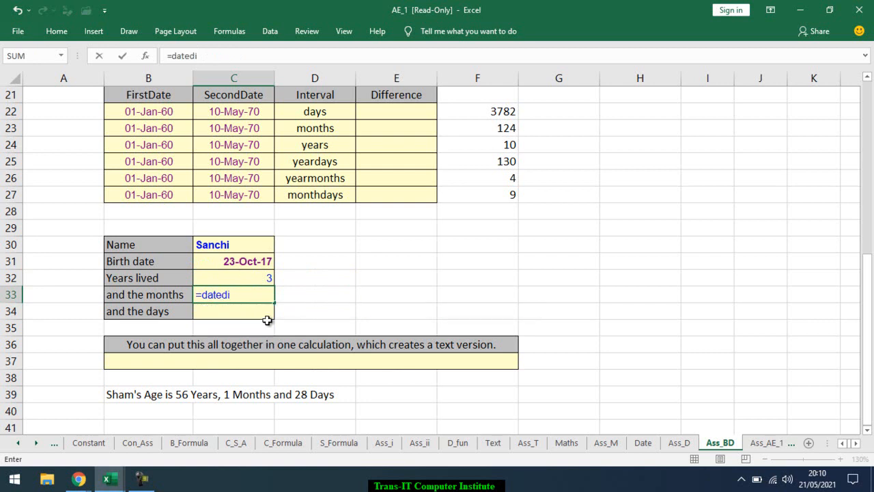
type("f(")
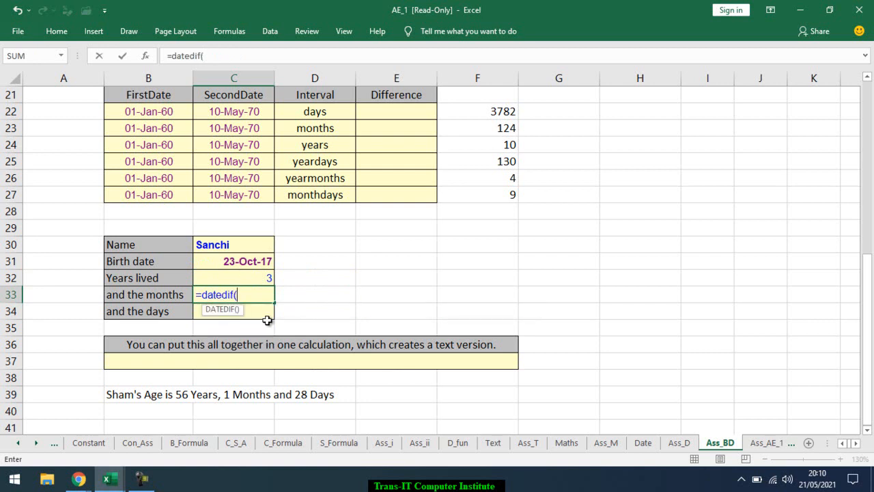
key("Up")
key("Up")
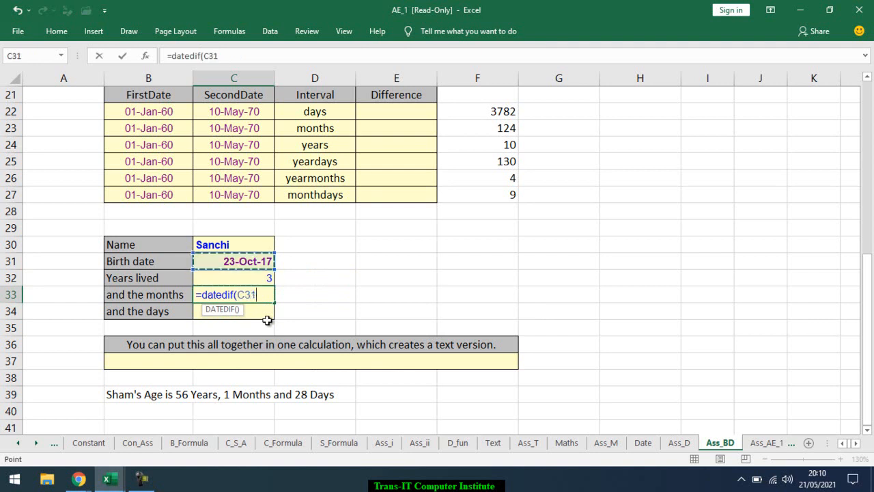
type(",today")
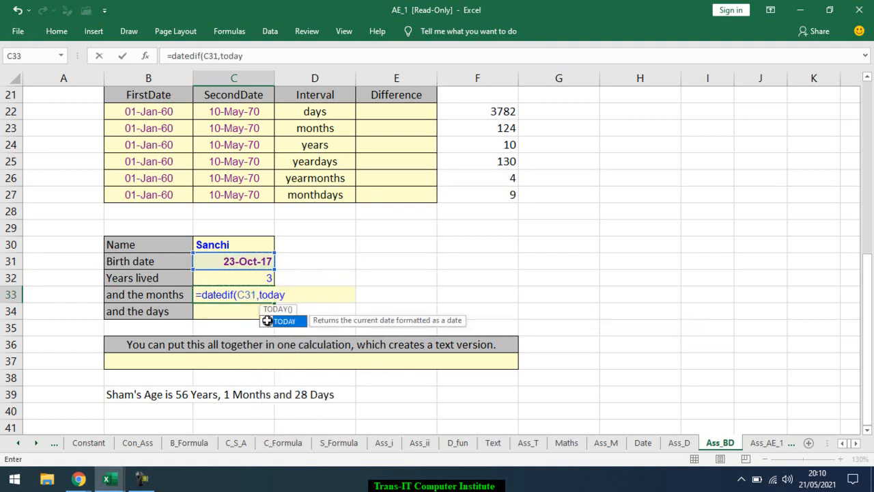
key("Tab")
type("),")
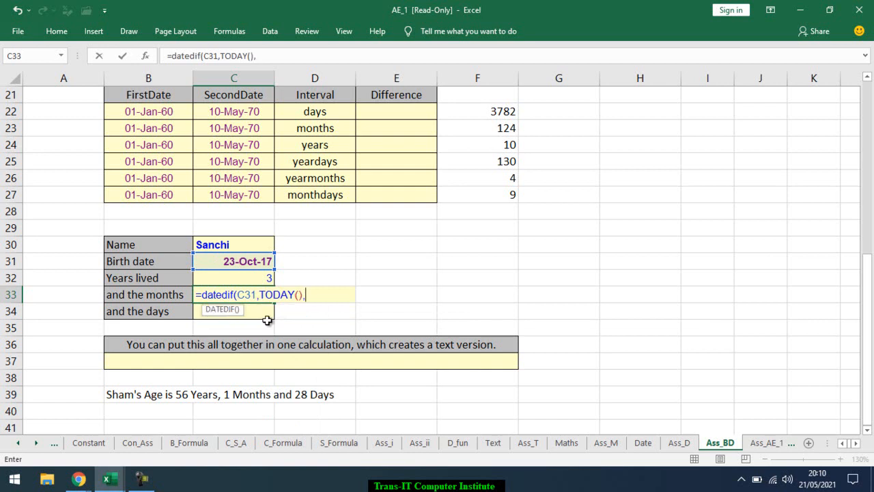
type("\"")
type("ym\")")
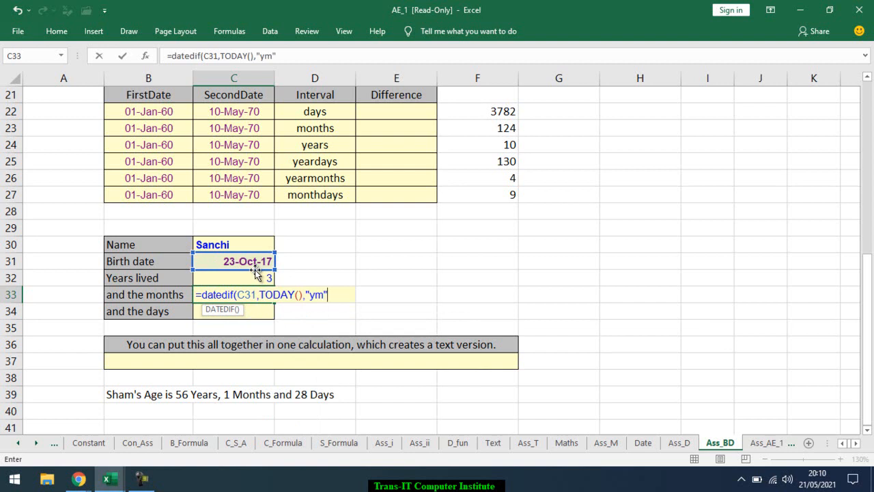
key("Return")
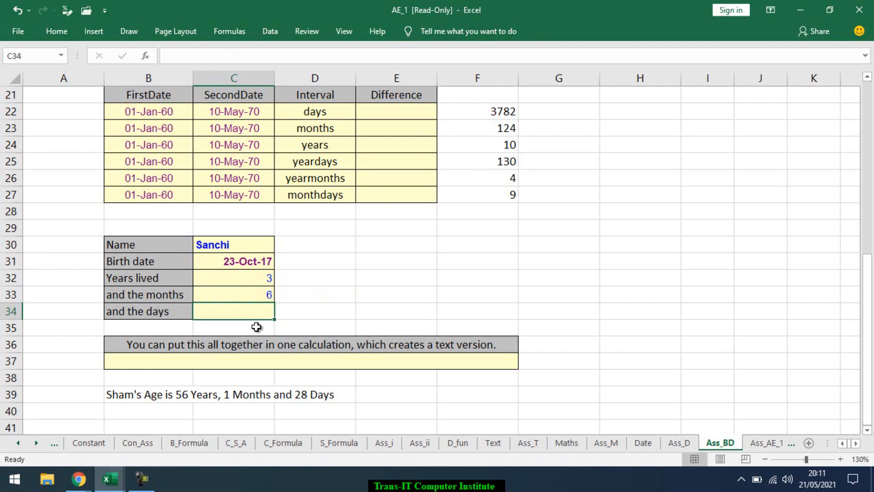
- Calculate the remaining days in C34 with the formula =DATEDIF(C31,TODAY(),"md"), accepting the proposed formula correction
type("=")
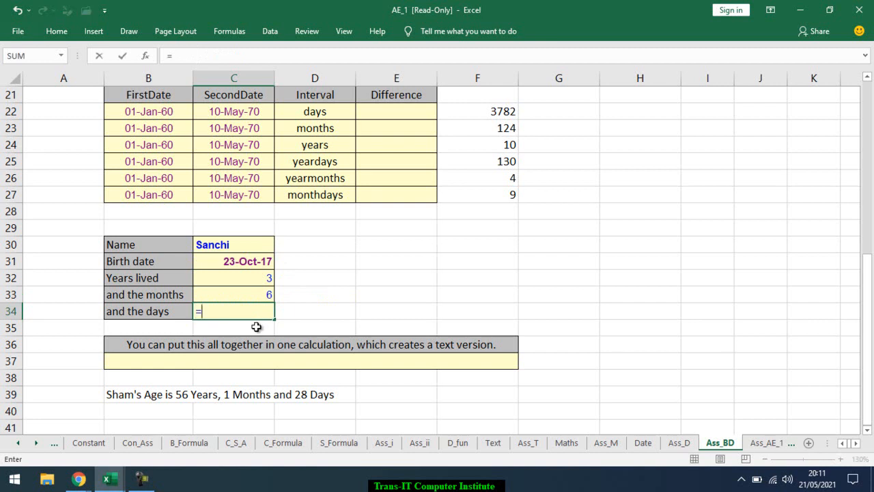
type("date")
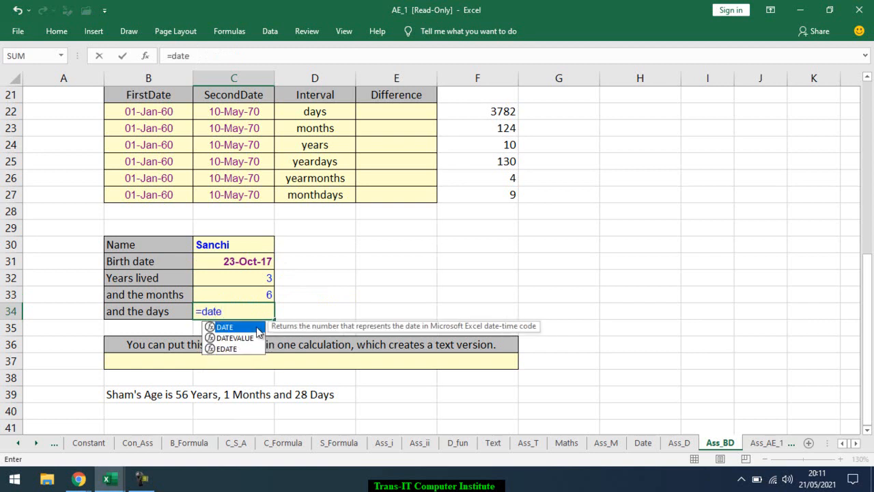
type("if")
key("BackSpace")
key("BackSpace")
type("dif(")
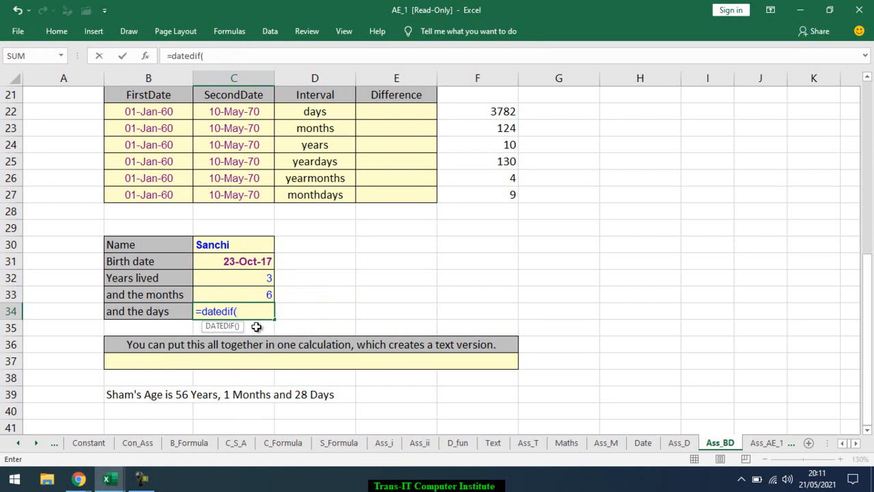
key("Up")
key("Up")
key("Up")
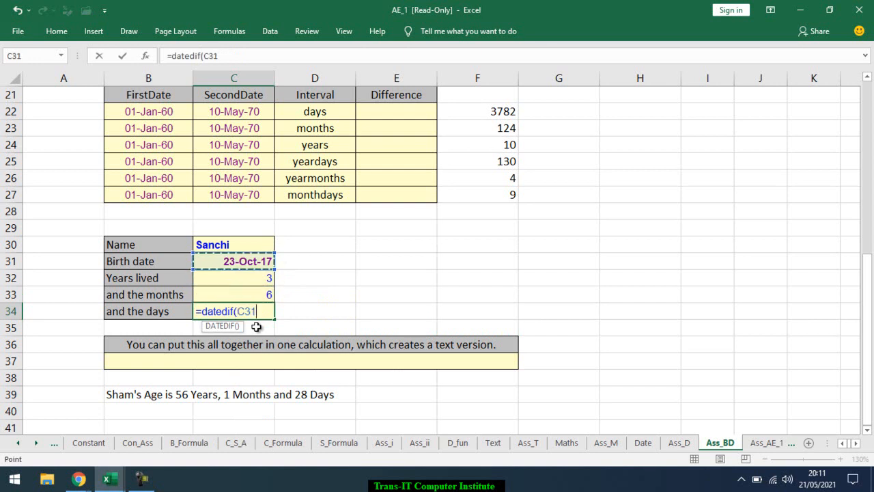
type(",today")
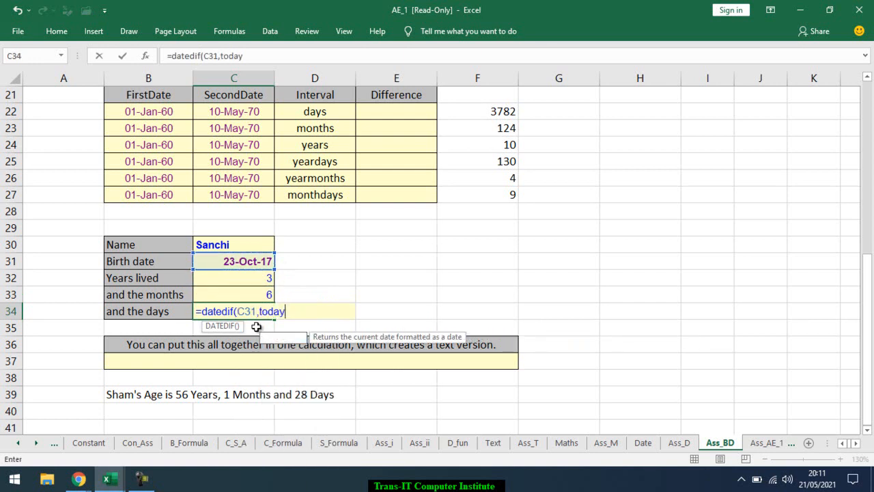
key("Tab")
type("),")
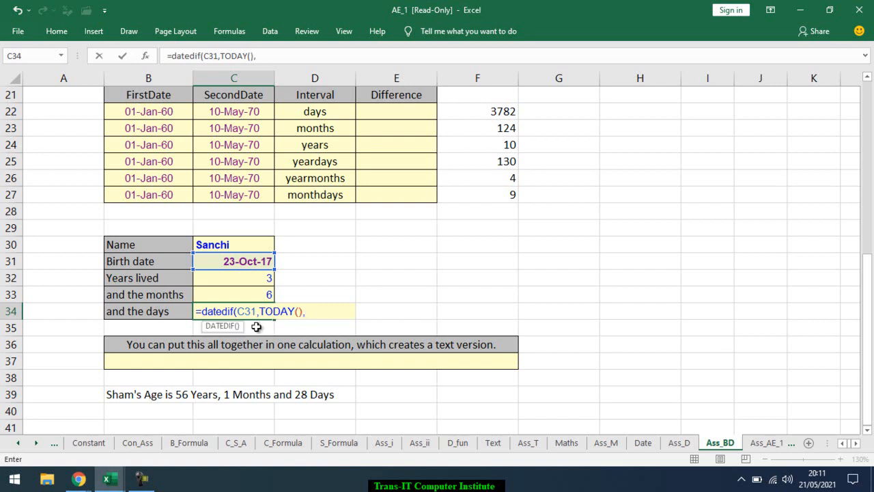
type("\"md\"")
key("Return")
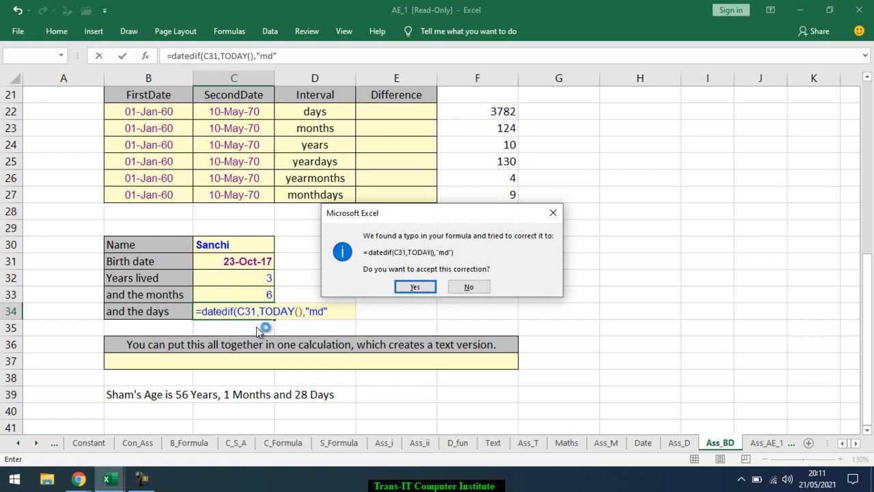
key("Return")
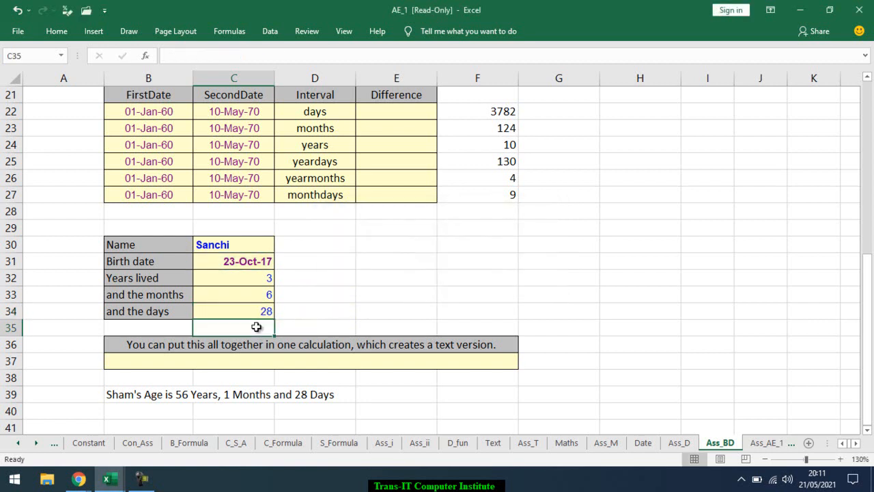
- Begin a CONCATENATE formula in the merged cell B37 that joins the name in C30 with the text "'s age is "
left_click(280, 363)
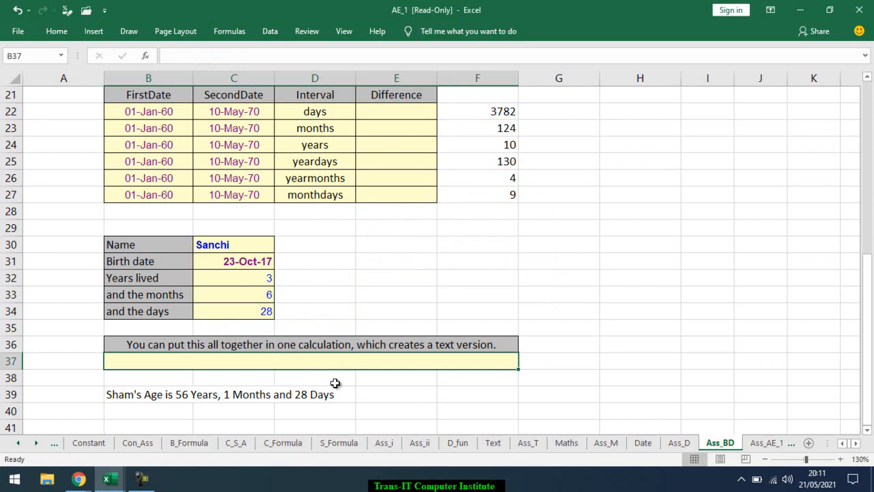
type("=con")
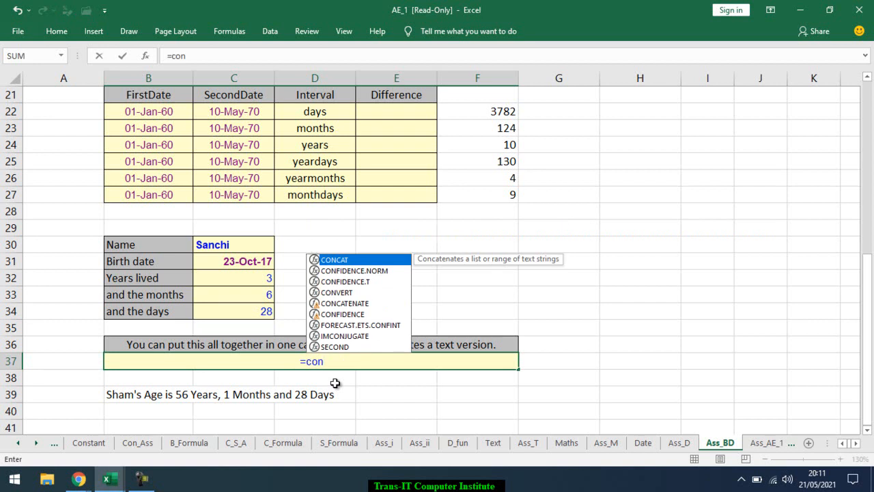
key("Down")
key("Down")
key("Down")
key("Down")
key("Tab")
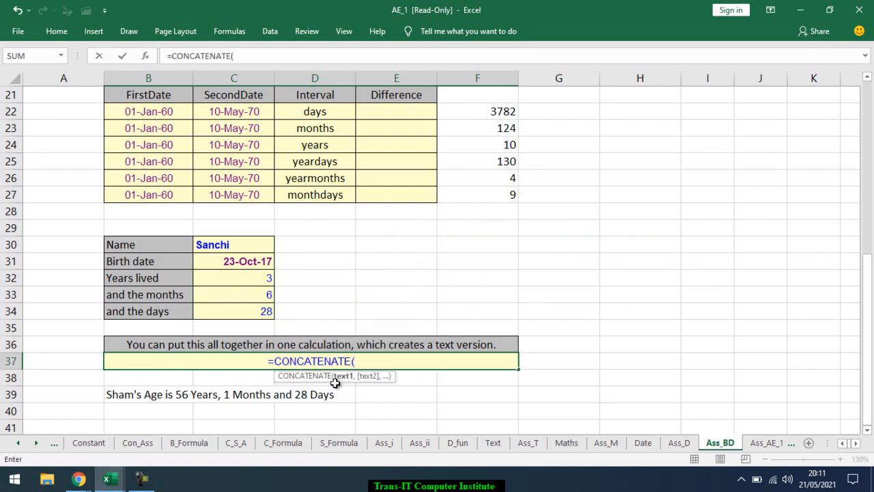
left_click(253, 248)
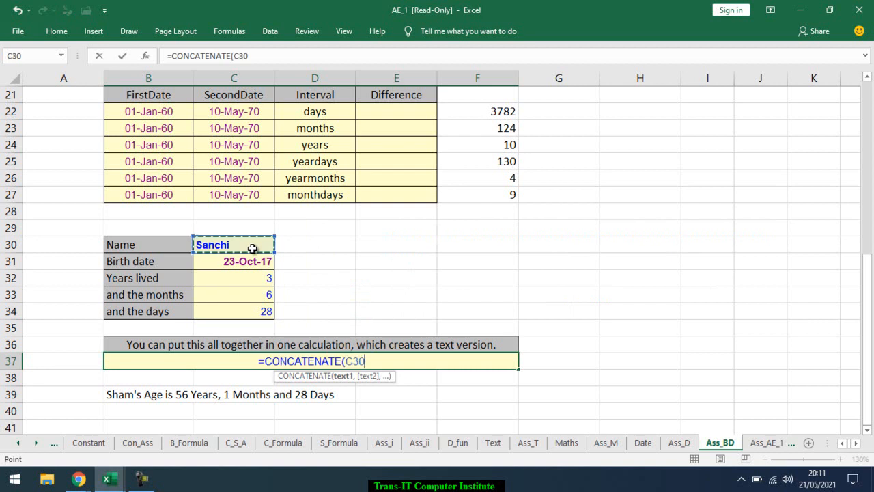
type(",")
type("\"")
type("\"")
type("s age")
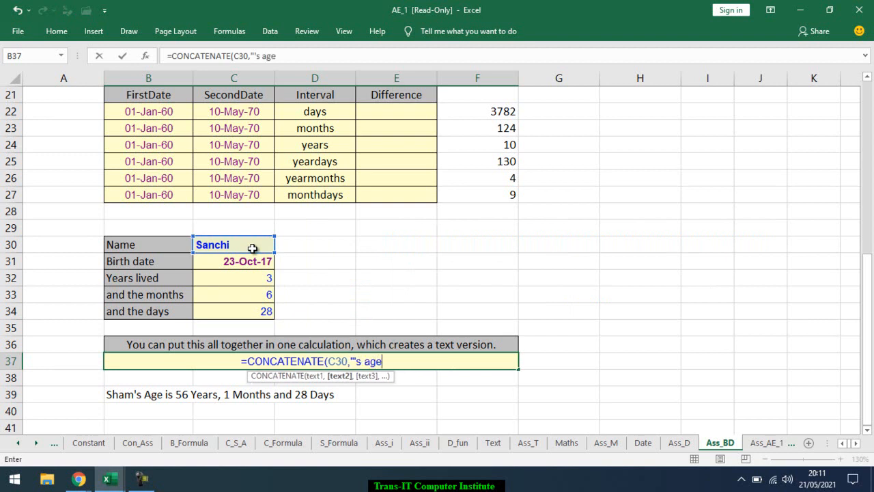
type(" is")
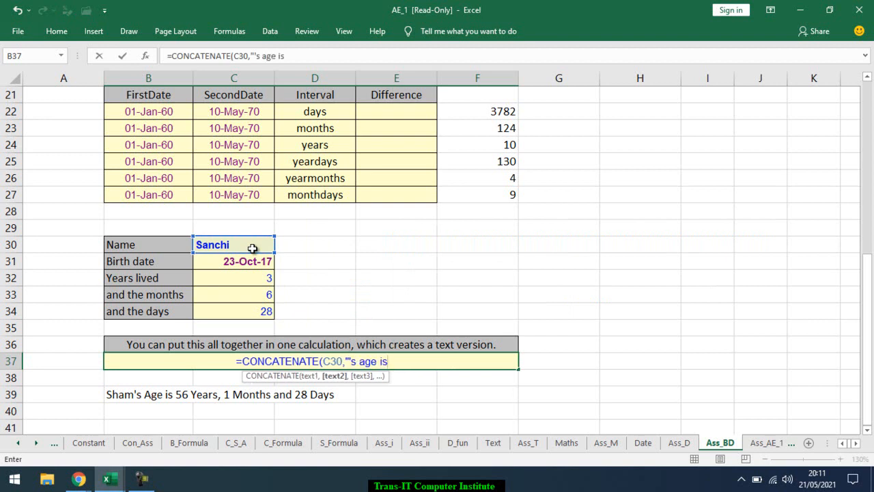
type(" \",")
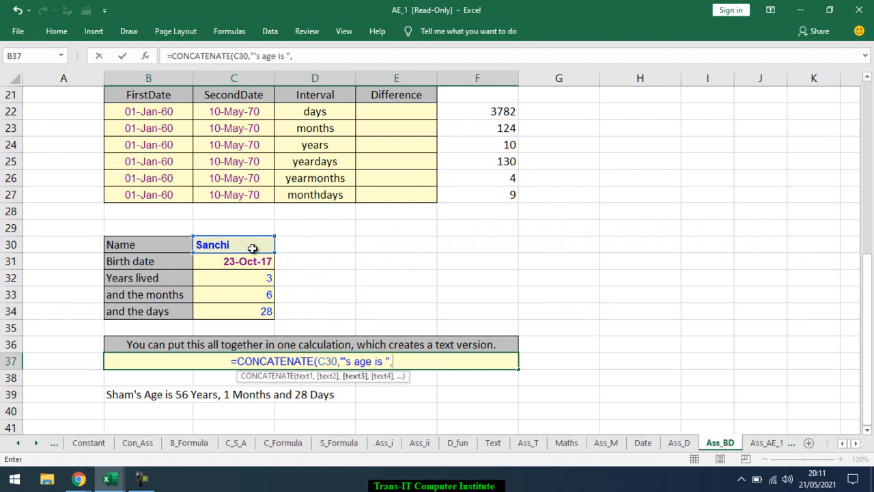
- Extend the B37 formula with the years from C32, the text " years ", the months from C33 and the text " months & "
left_click(258, 278)
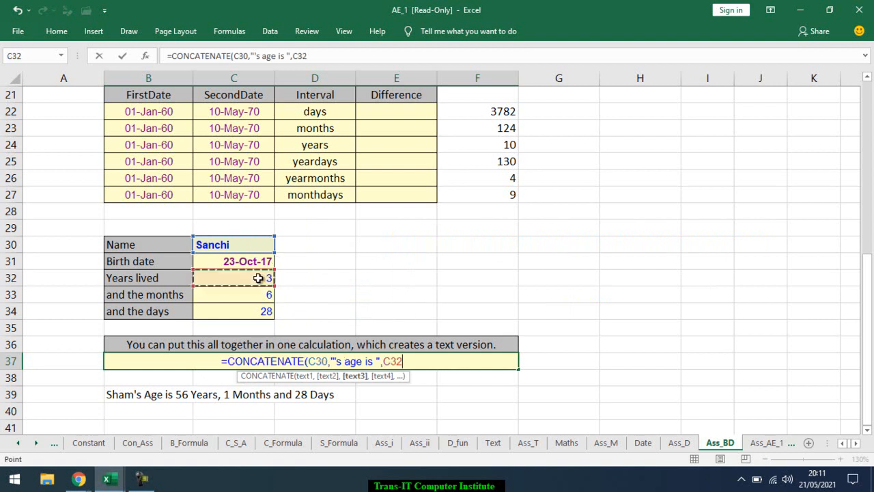
type(",\" years ")
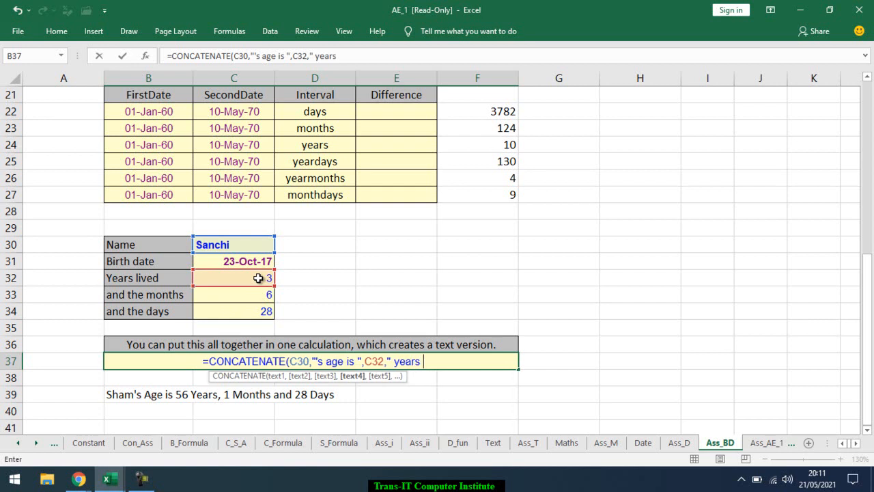
type("\",")
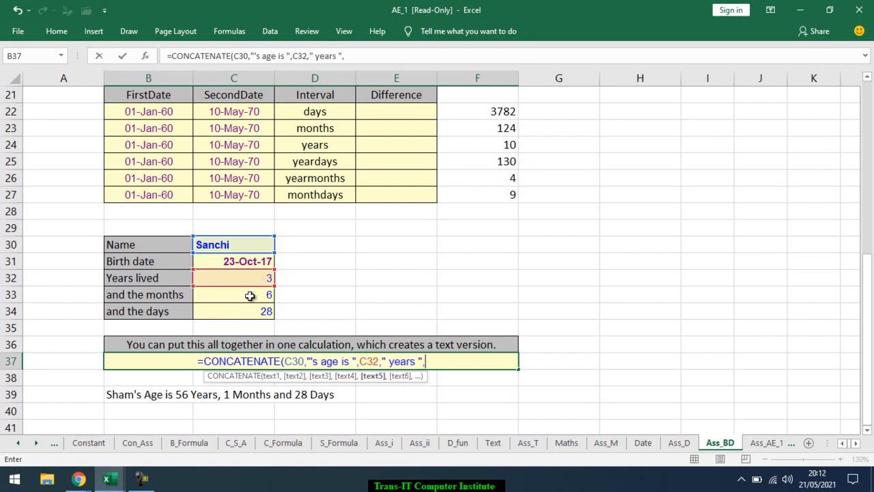
left_click(250, 295)
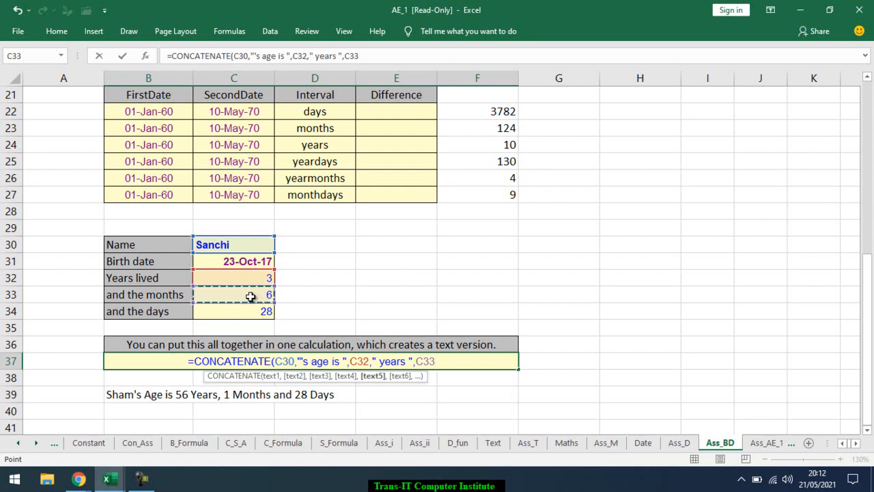
type(",")
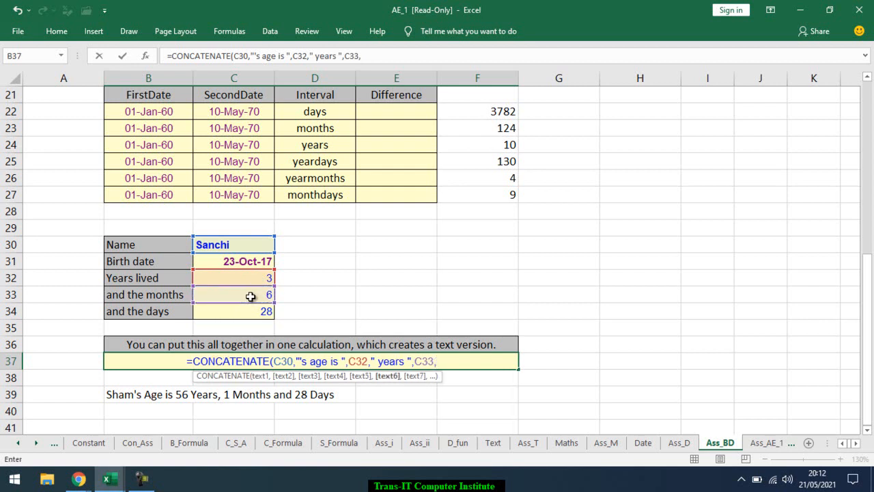
type("\" mon")
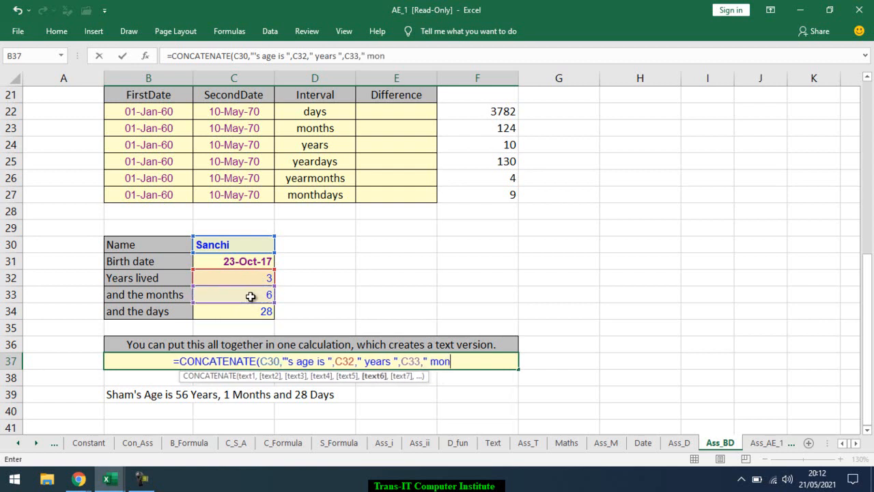
type("ths")
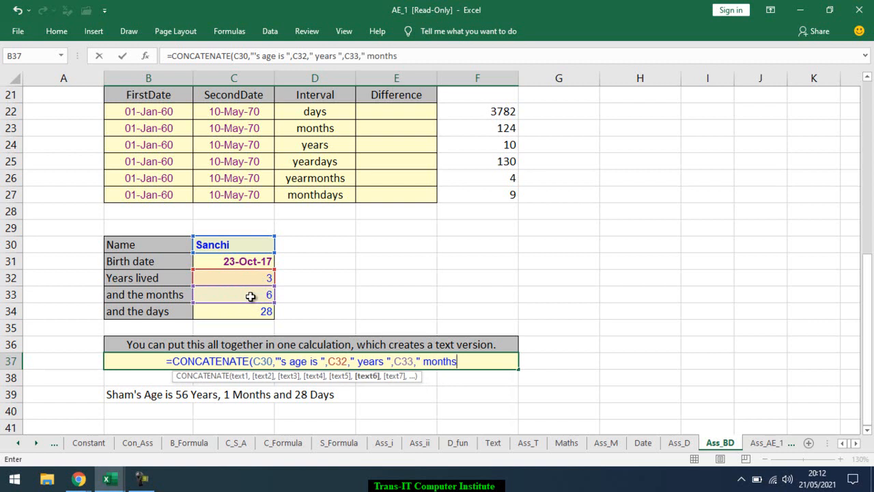
type(" &")
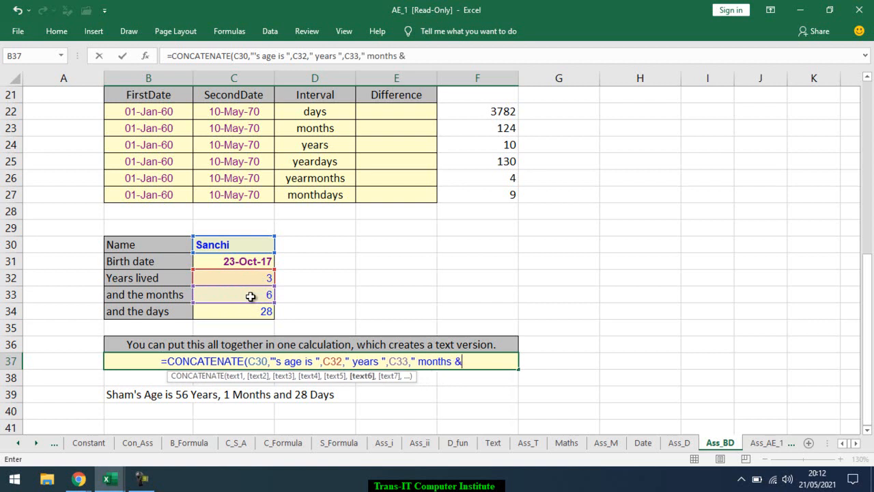
type(" \"")
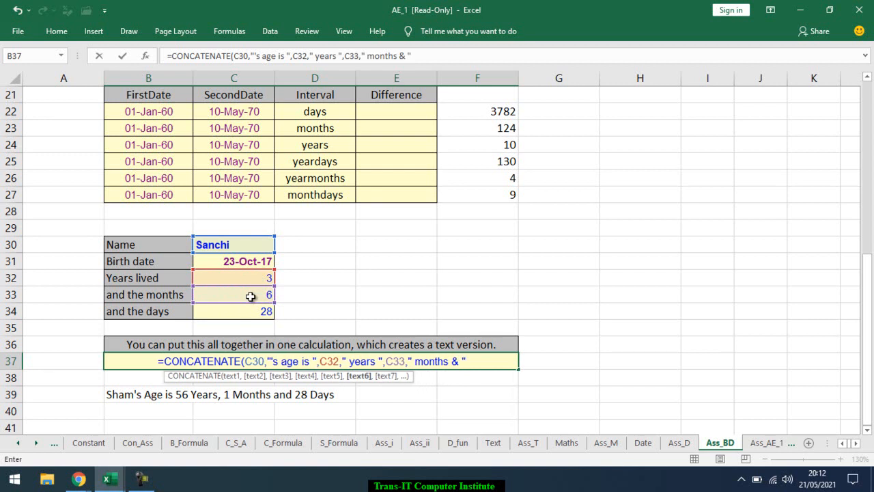
type(",")
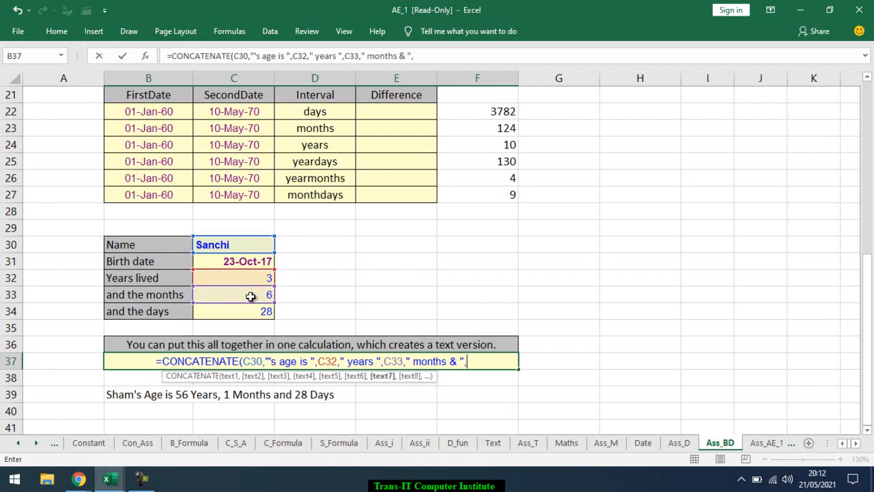
- Complete the B37 formula with the days from C34 and the text " days.", and enter it
left_click(253, 313)
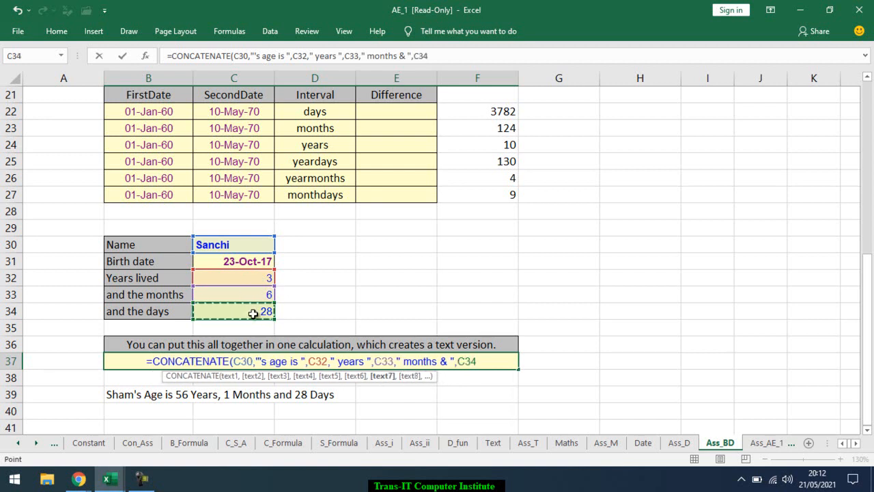
type(",\" days.")
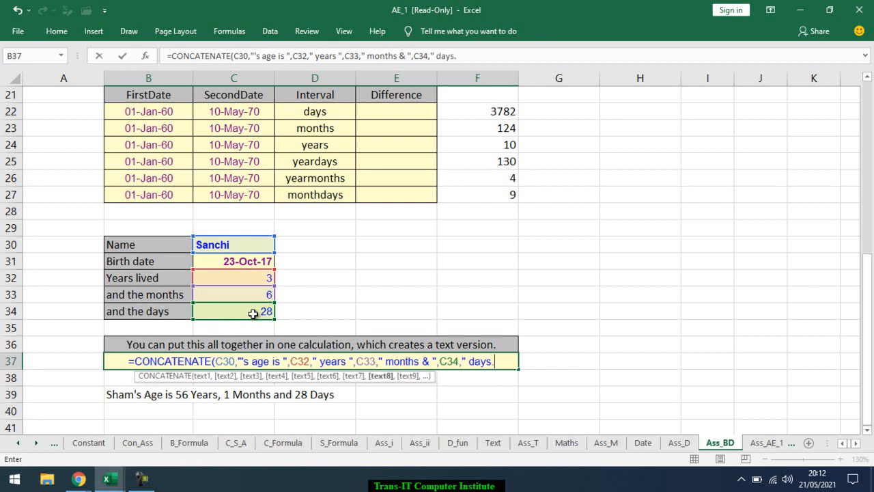
key("Return")
key("Return")
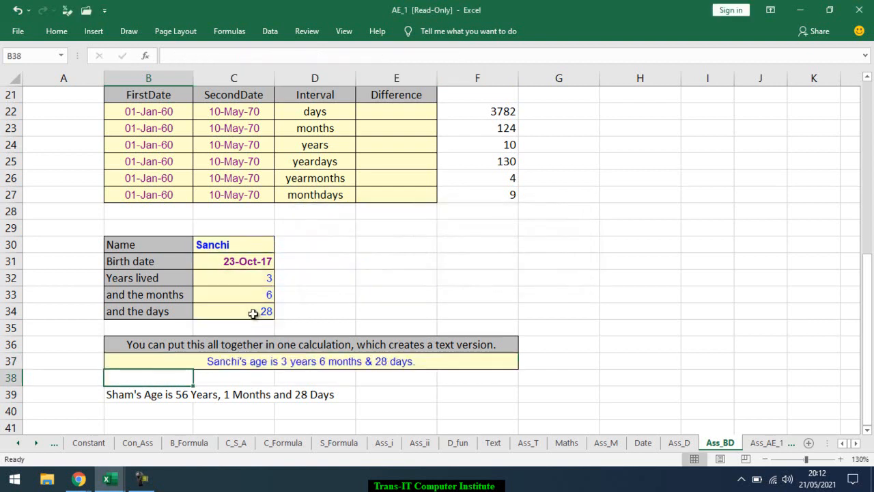
- Add a comma after the word years in the B37 CONCATENATE formula, making that text " years, ", and enter it
double_click(312, 363)
left_click(341, 360)
type(",")
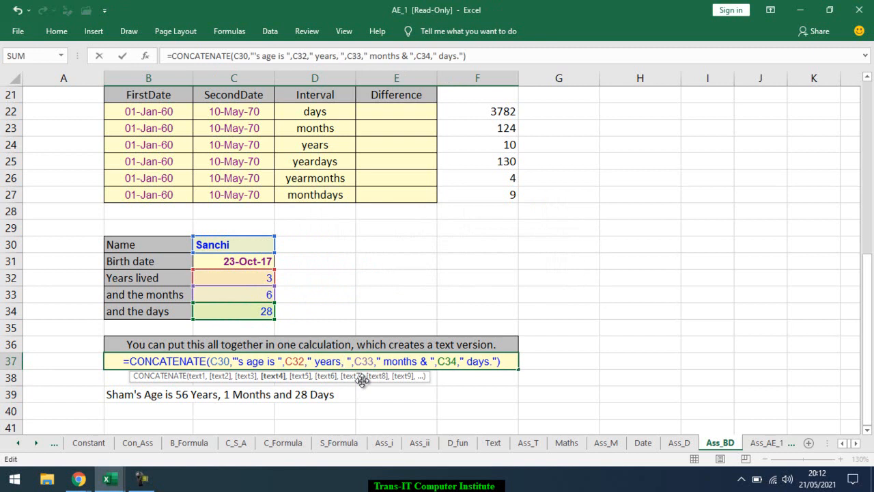
key("Return")
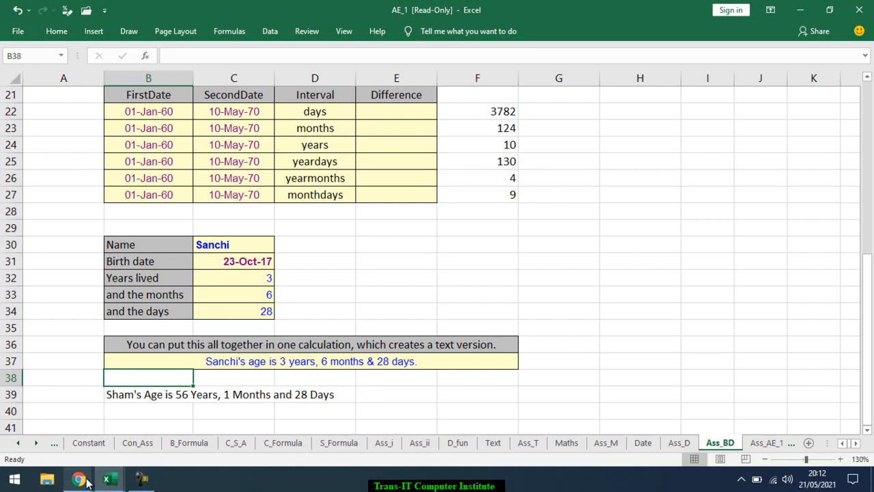
- Switch to the Google Meet window in Chrome to check the meeting chat, and return to the Excel workbook
mouse_move(87, 481)
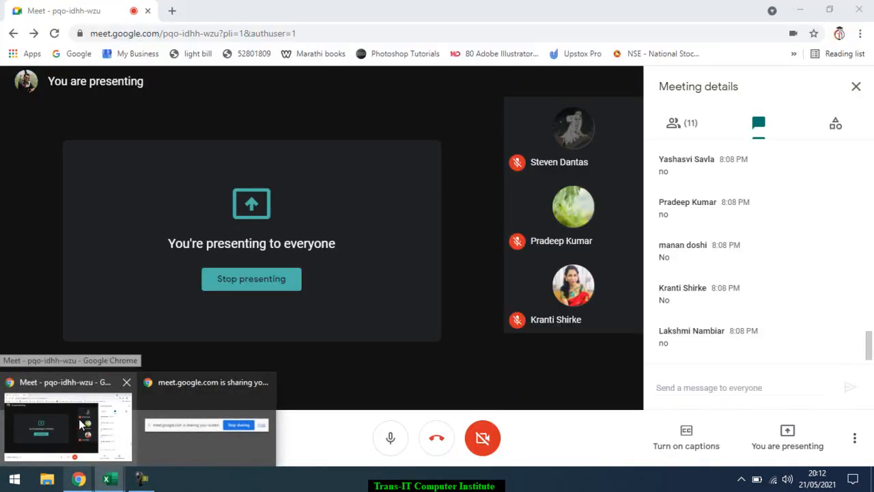
left_click(81, 424)
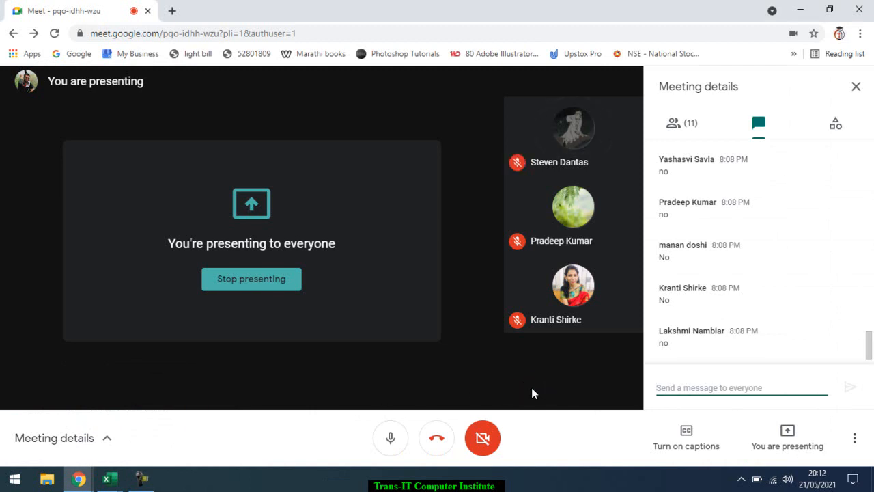
left_click(110, 481)
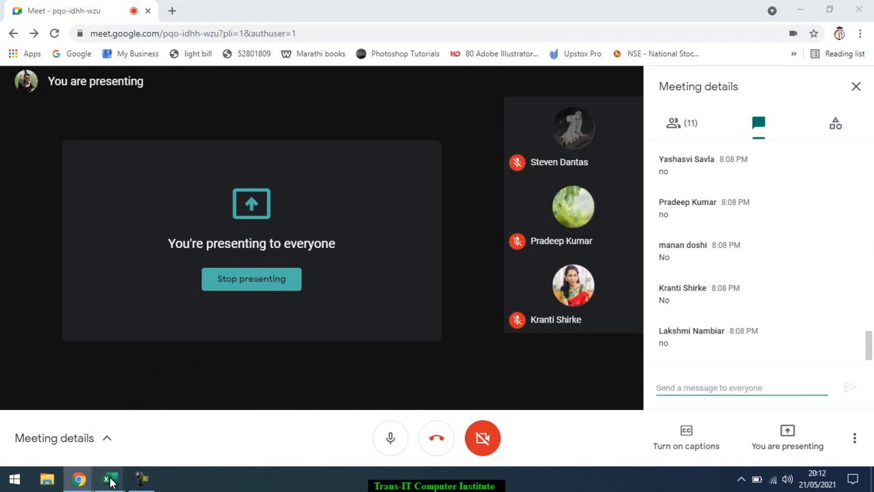
left_click(102, 445)
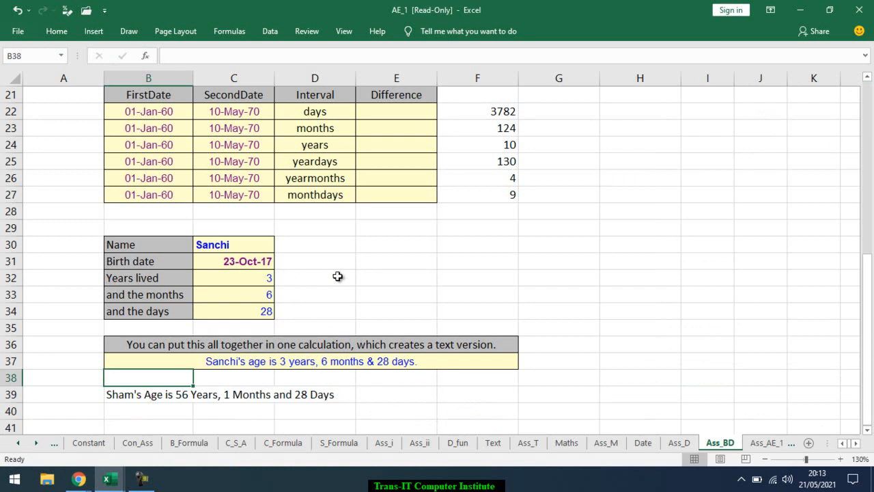
- Begin a DATEDIF formula in E31 with the birth date in C31 as its start date
left_click(370, 265)
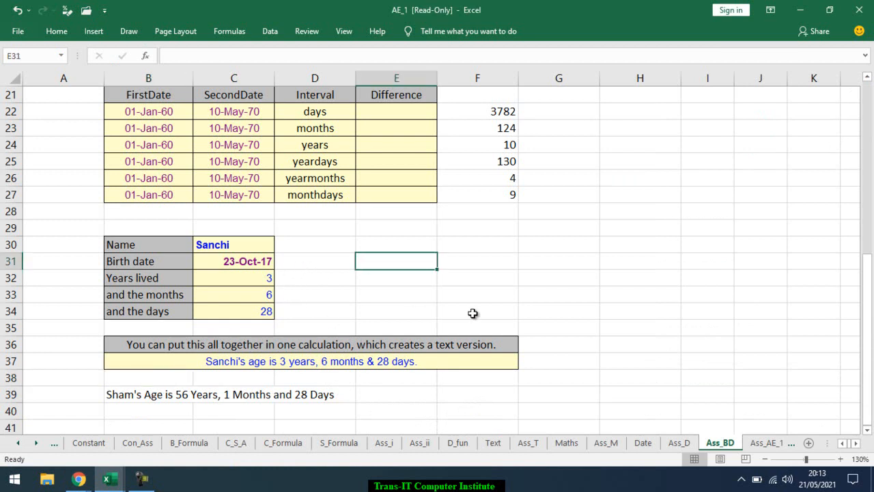
type("=dateif")
key("BackSpace")
type("d")
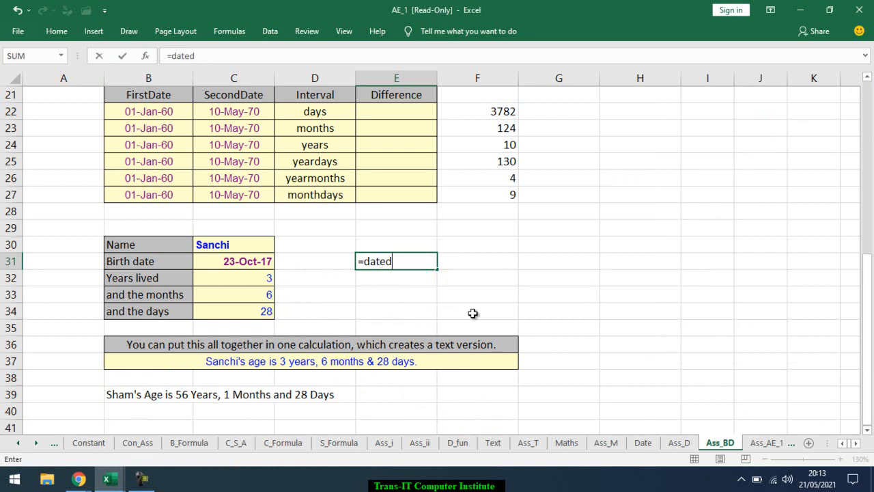
type("if(")
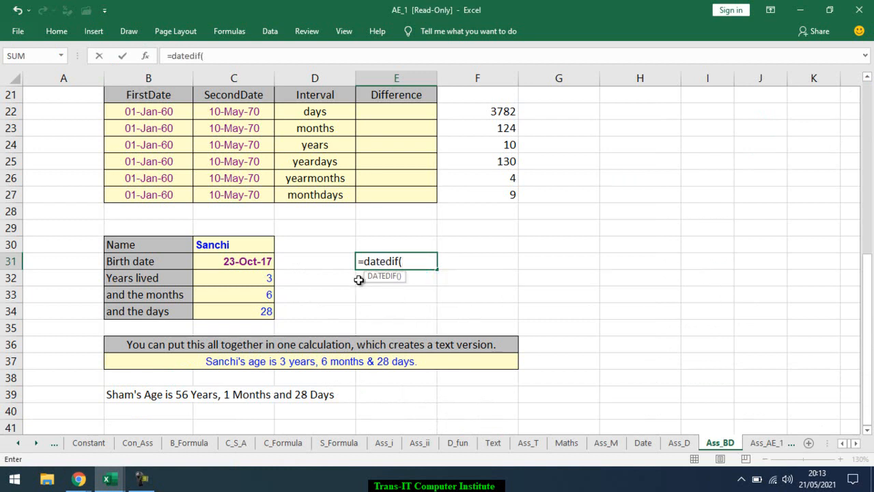
left_click(263, 263)
- Complete the E31 formula with TODAY() as the end date and cell E30 as the interval, and enter it
type(",tp")
key("BackSpace")
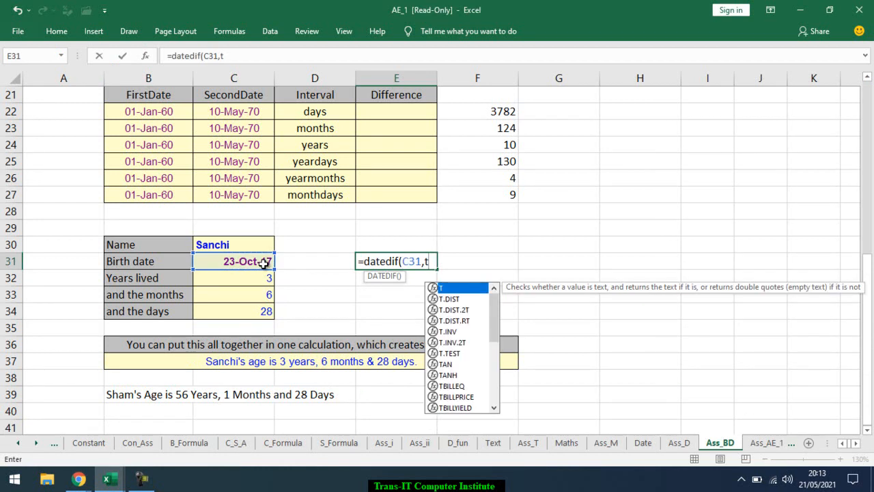
type("oda")
key("Tab")
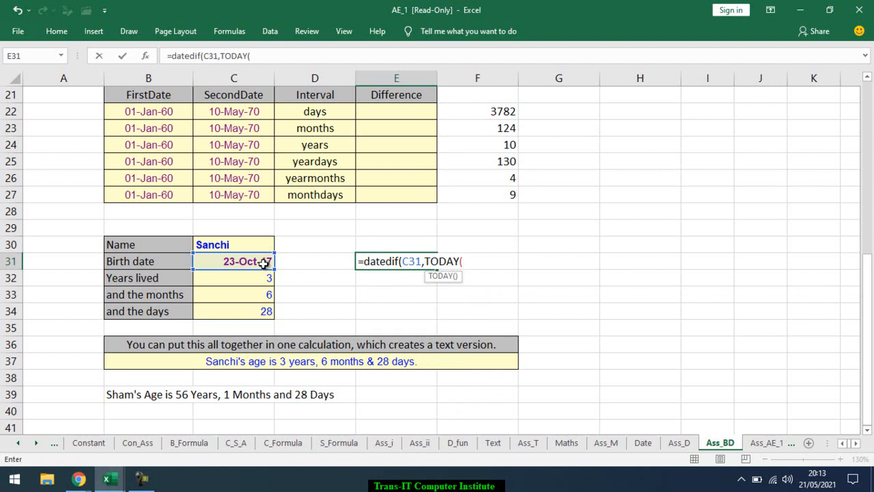
type("_")
key("BackSpace")
type("),E30")
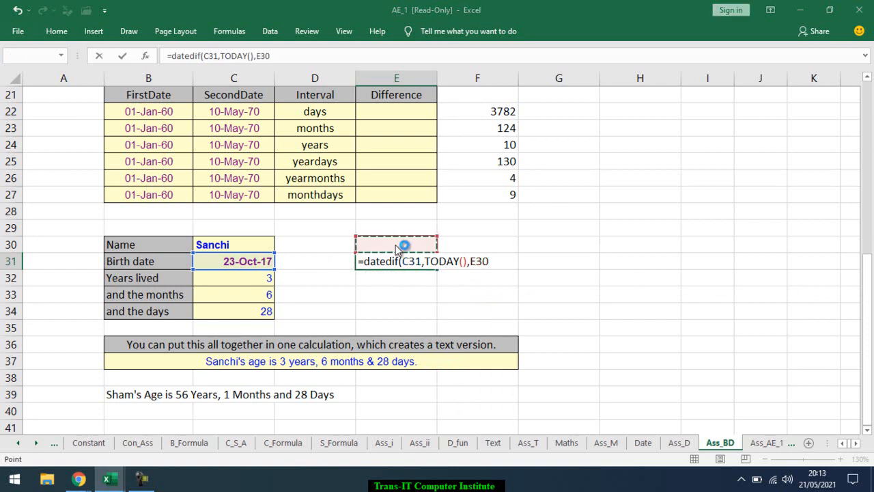
key("Return")
key("Return")
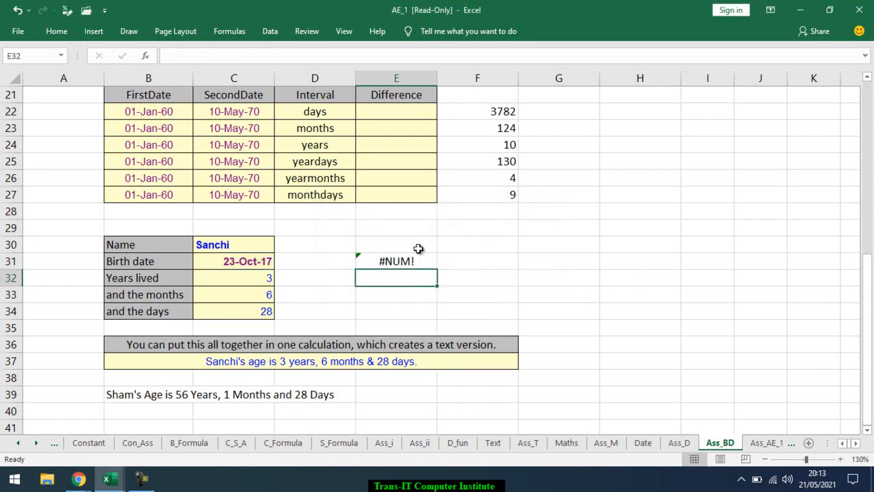
- Enter the interval codes y, m and d one after another in E30 to recalculate the E31 formula for each
left_click(418, 246)
type("y")
key("Up")
key("Down")
type("m")
key("Up")
key("Down")
type("d")
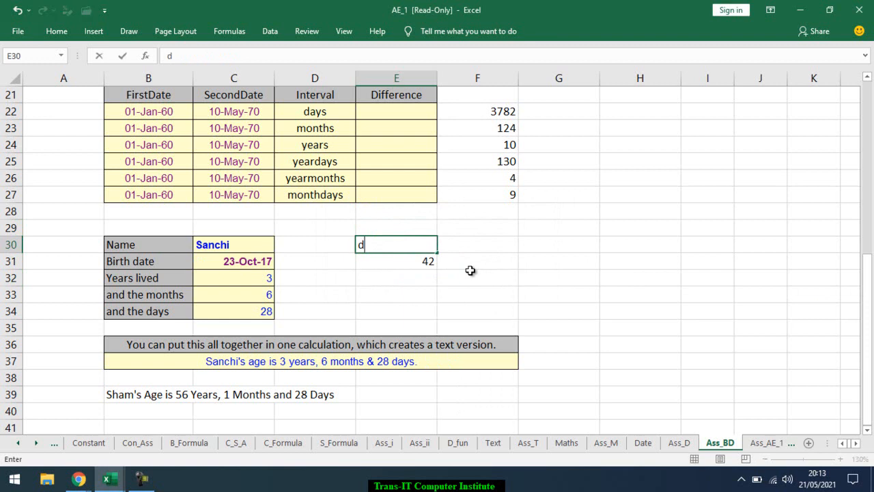
key("Up")
key("Down")
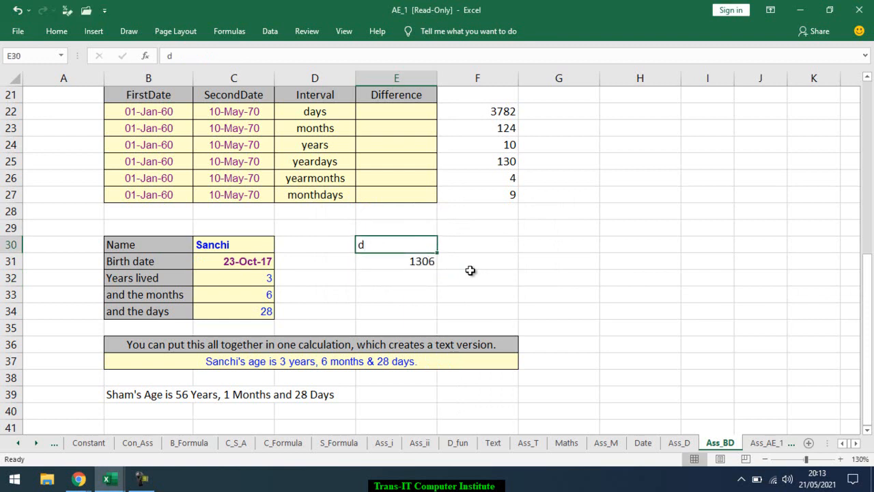
- Repeat the interval test in E30 by cycling through y, m and d again, ending on d
type("y")
key("Up")
key("Down")
type("m")
key("Up")
key("Down")
type("d")
key("Up")
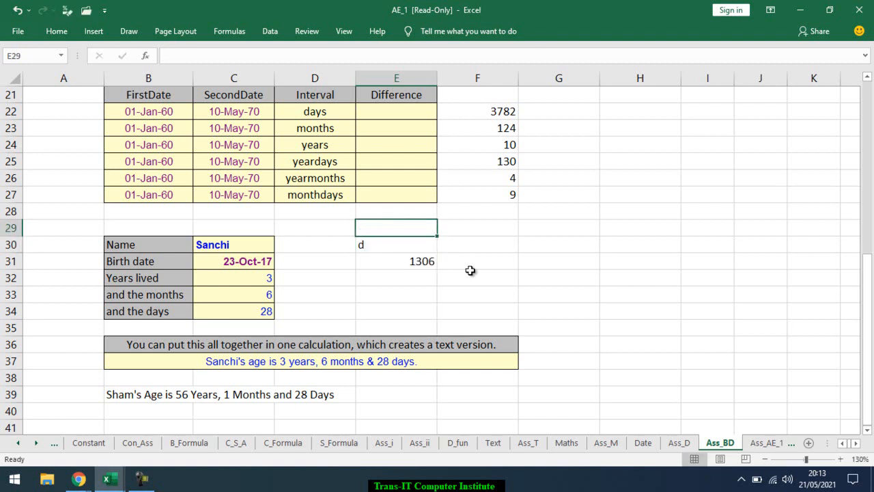